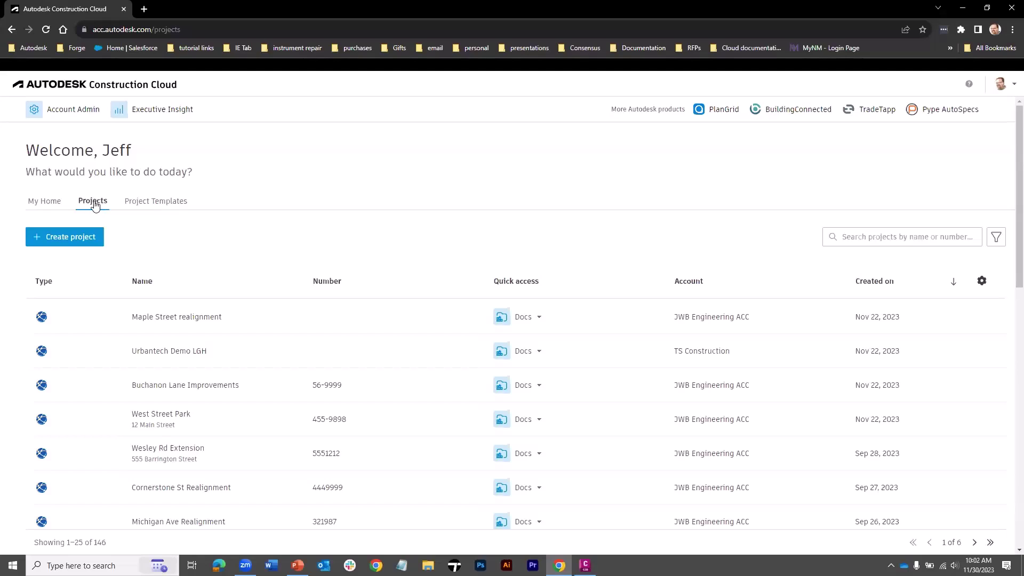
View the project templates list, open Account Admin and switch to the JWB Engineering ACC account.
click(145, 203)
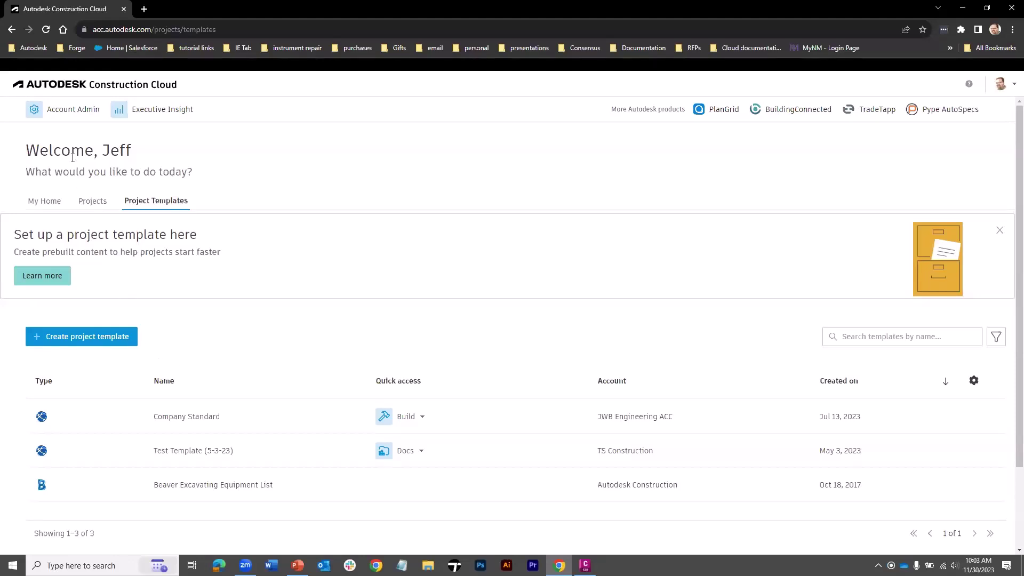
click(69, 116)
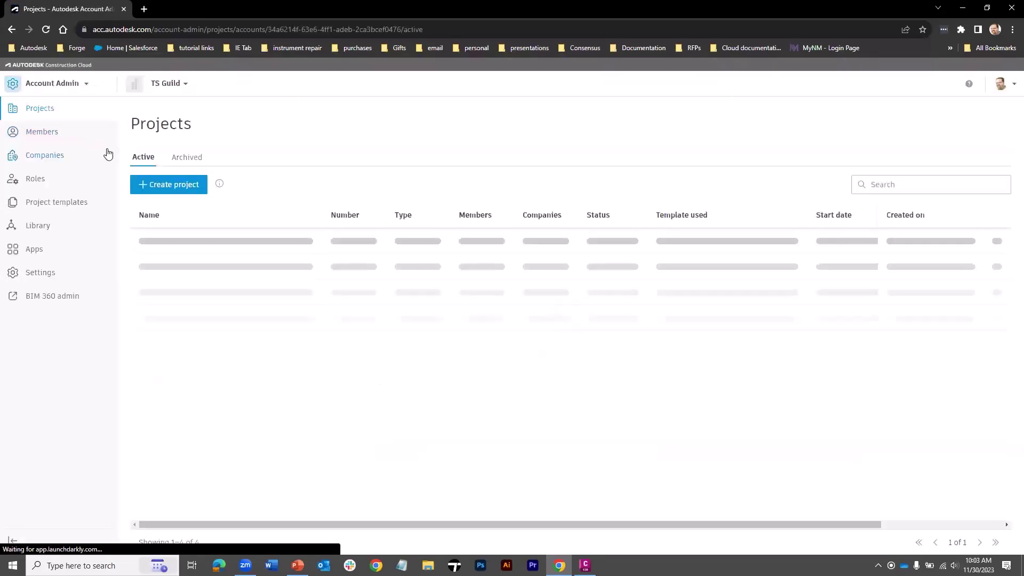
click(186, 84)
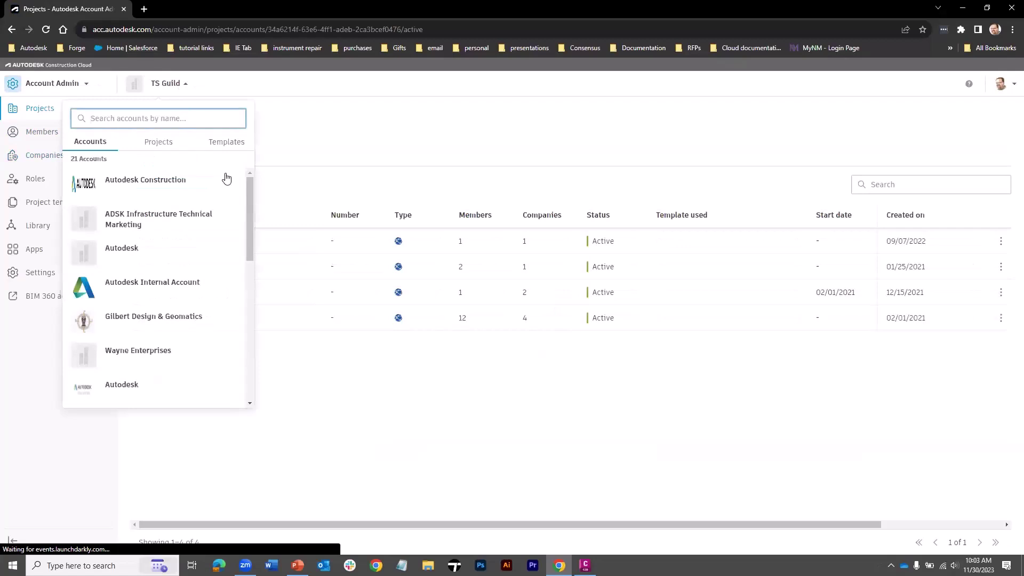
drag(250, 196, 244, 341)
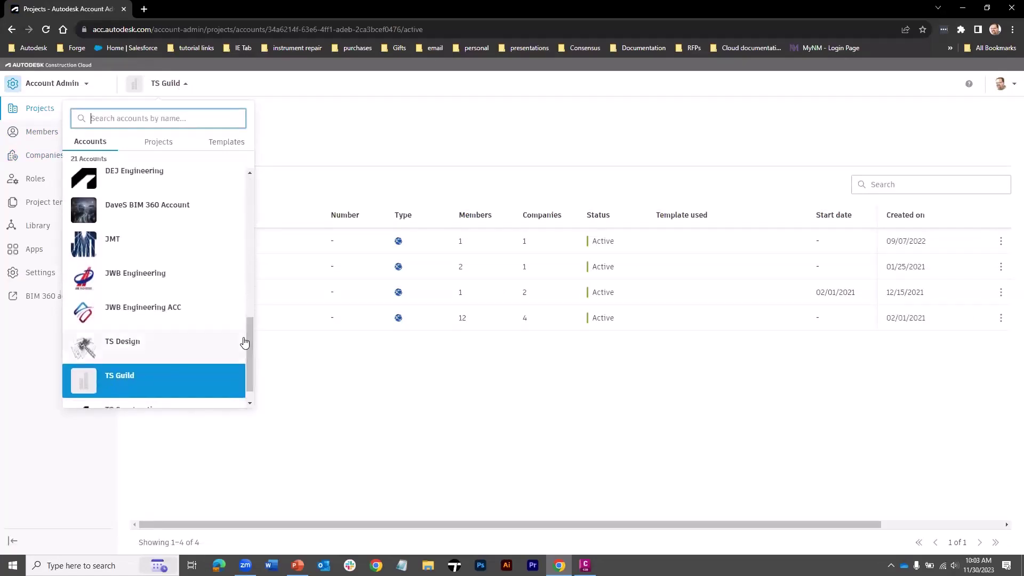
click(143, 308)
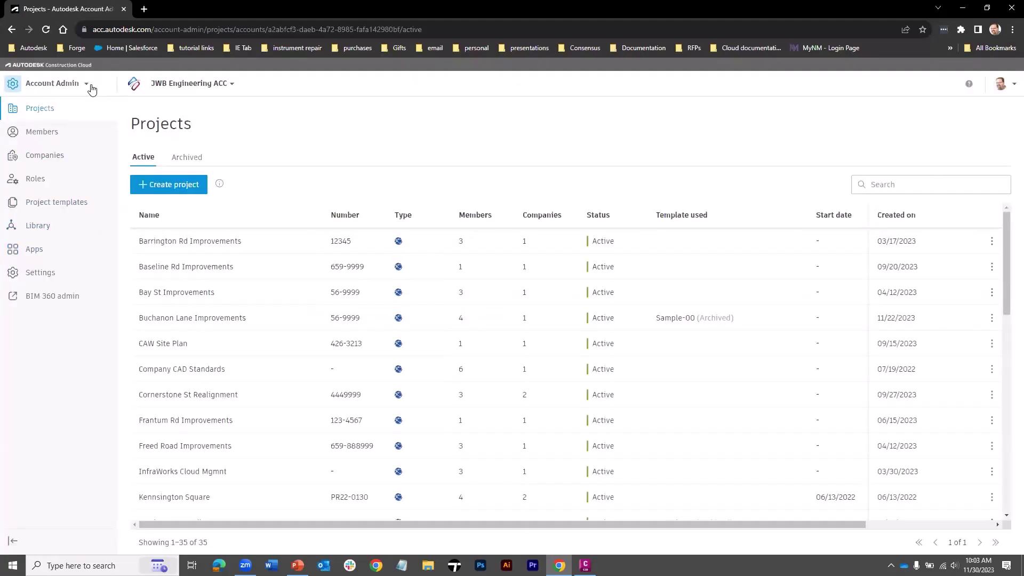
Review the account's project templates and the setting that allows project administrators to create projects and project templates.
click(67, 206)
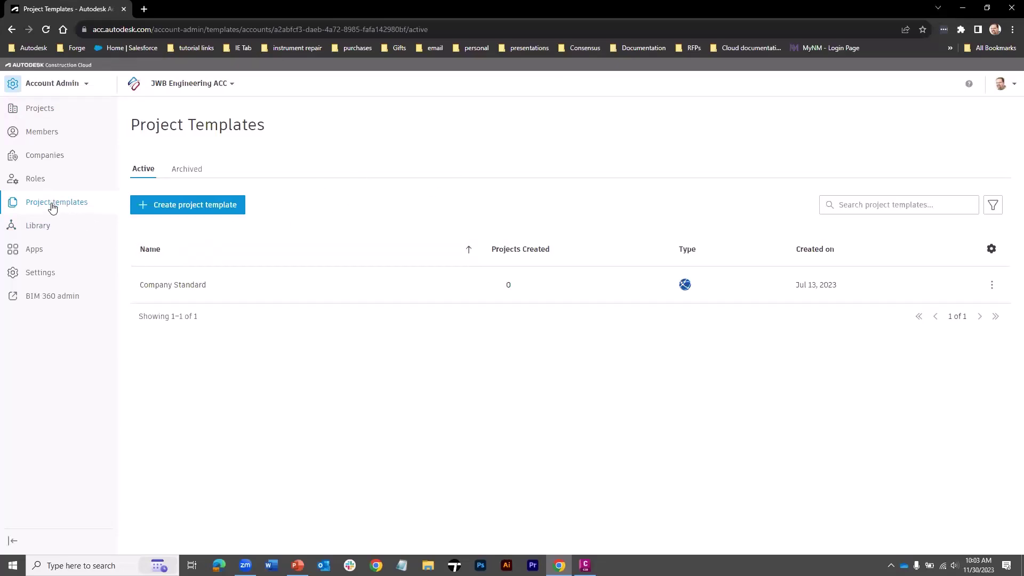
click(50, 275)
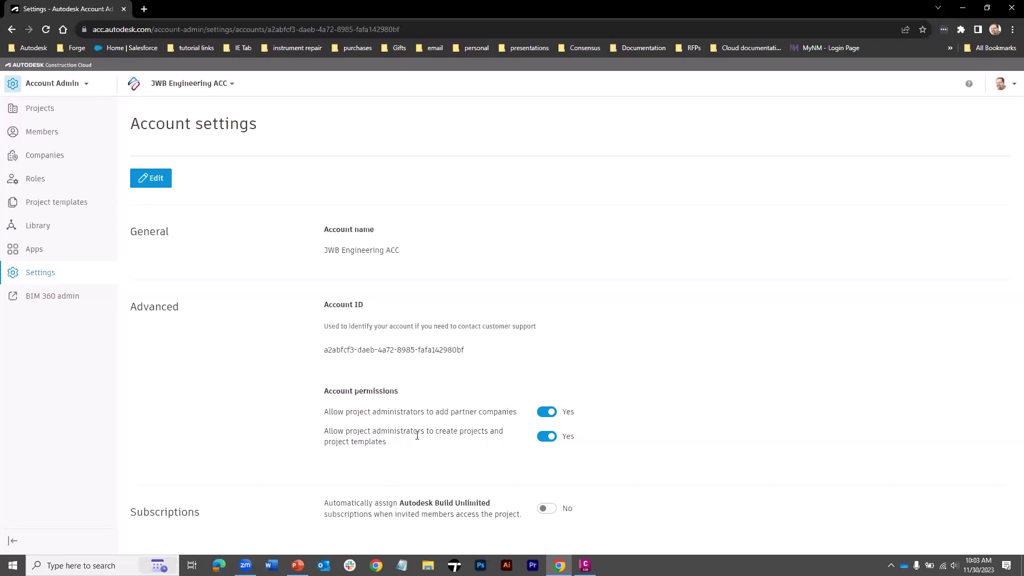
click(551, 442)
click(545, 440)
Review the account's roles, including the removal option and the default access levels for Architect and Project Engineer.
click(35, 180)
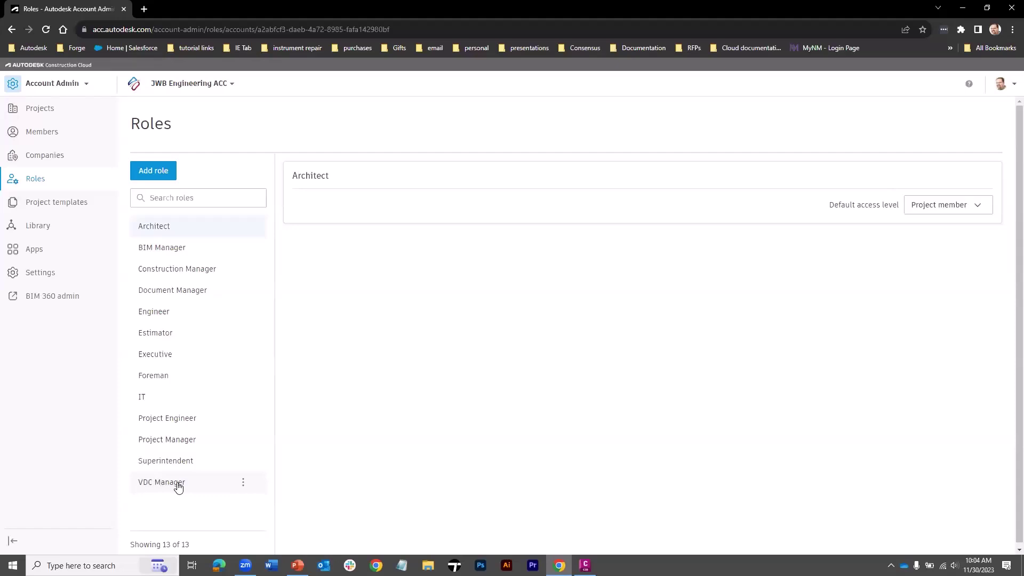
click(244, 484)
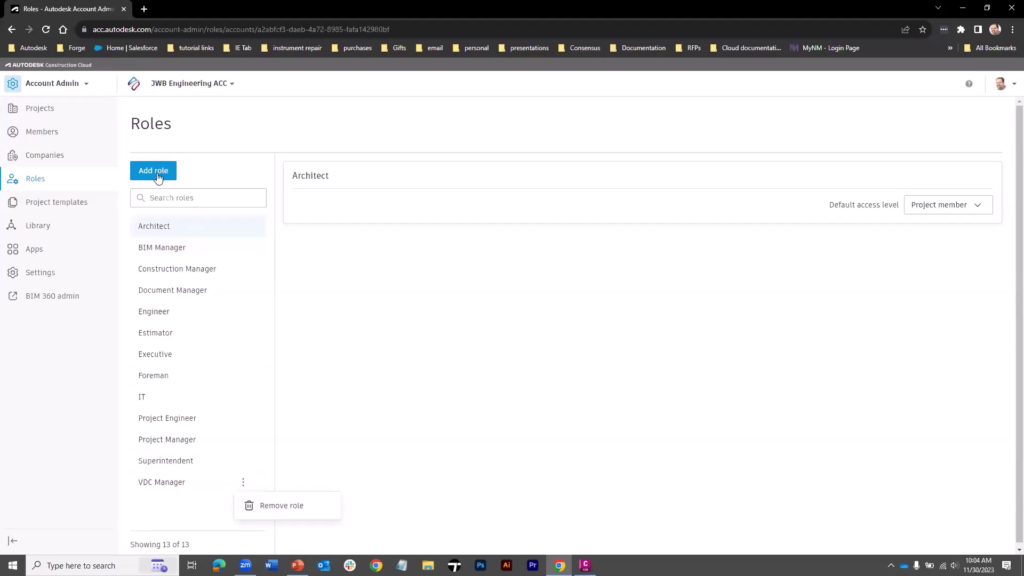
click(124, 229)
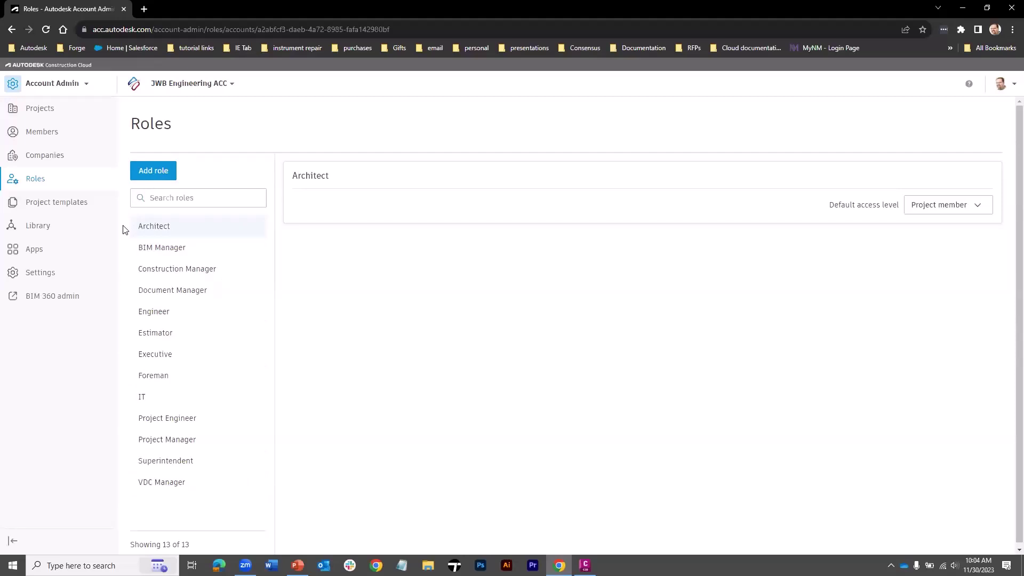
mouse_move(156, 229)
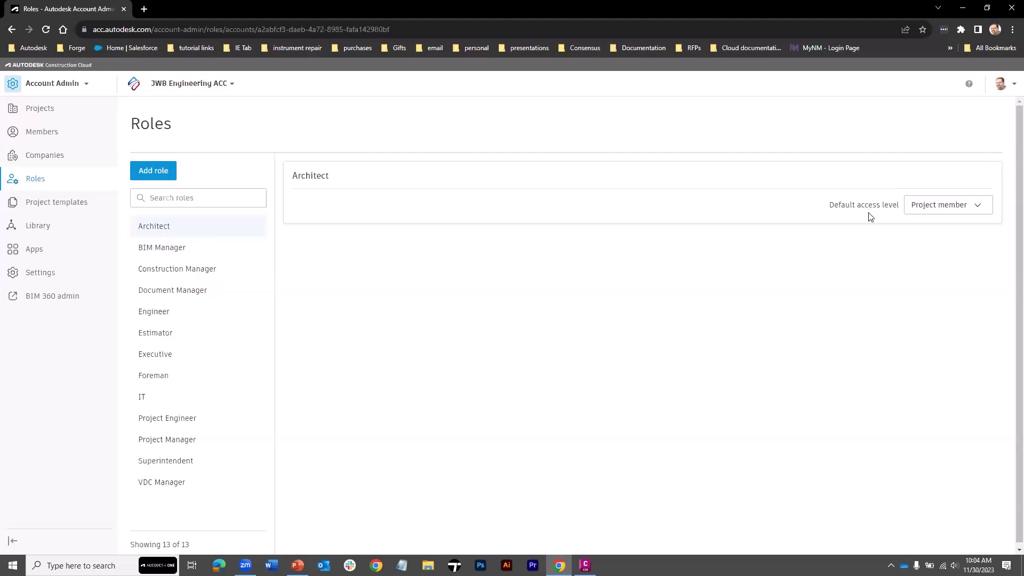
click(981, 207)
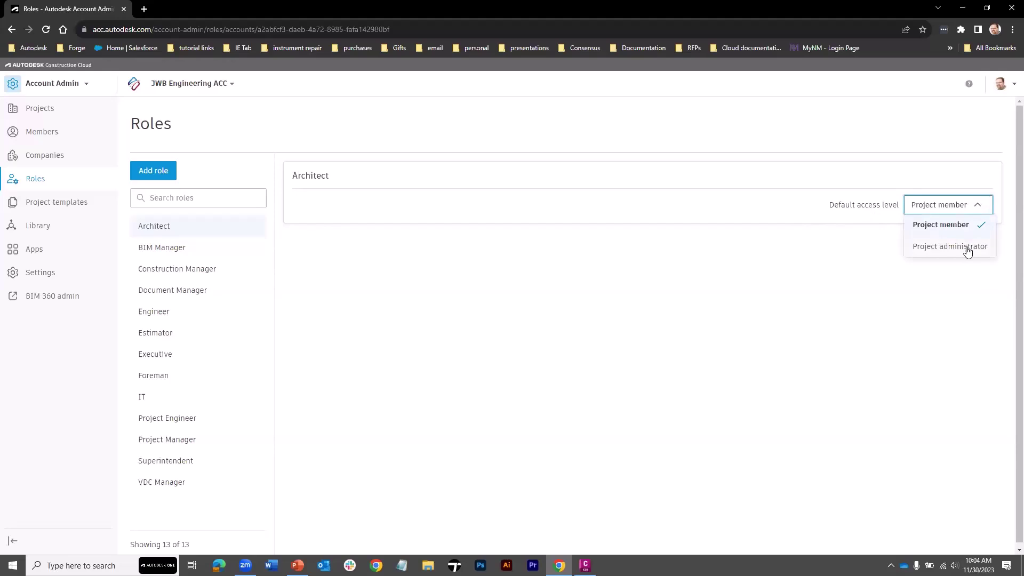
click(837, 223)
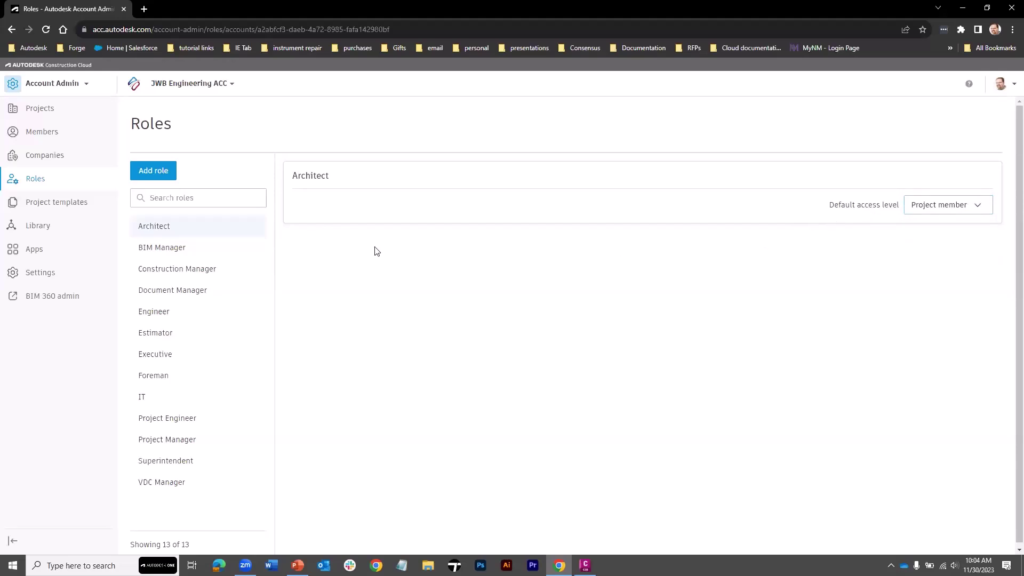
click(191, 424)
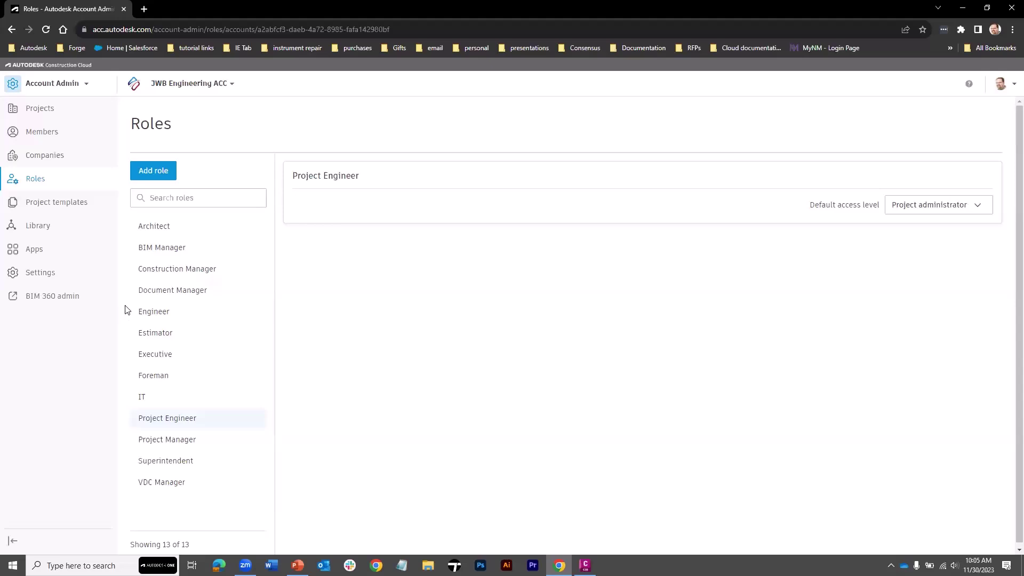
Return to the full projects overview and show the project templates list.
click(232, 85)
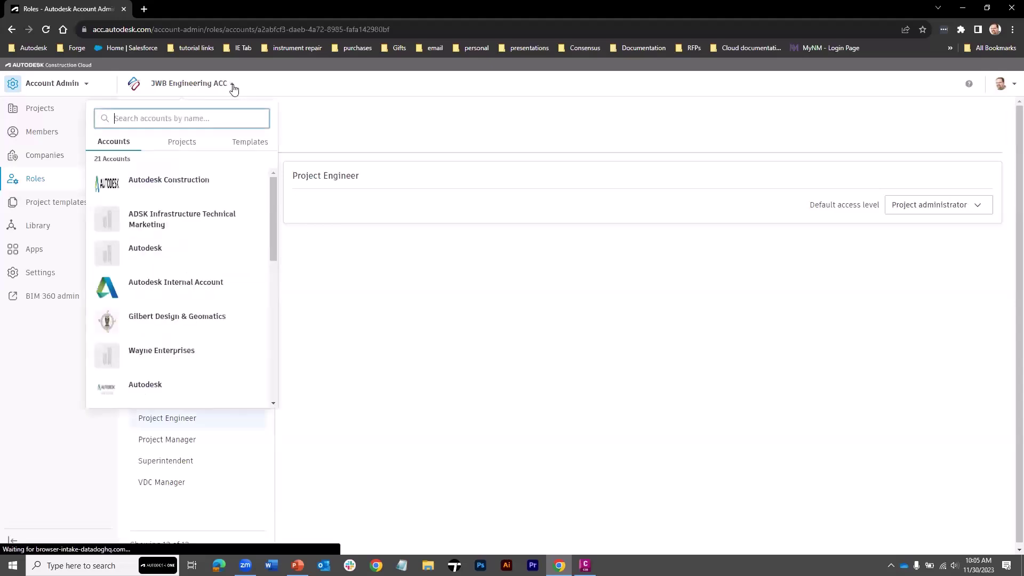
click(183, 142)
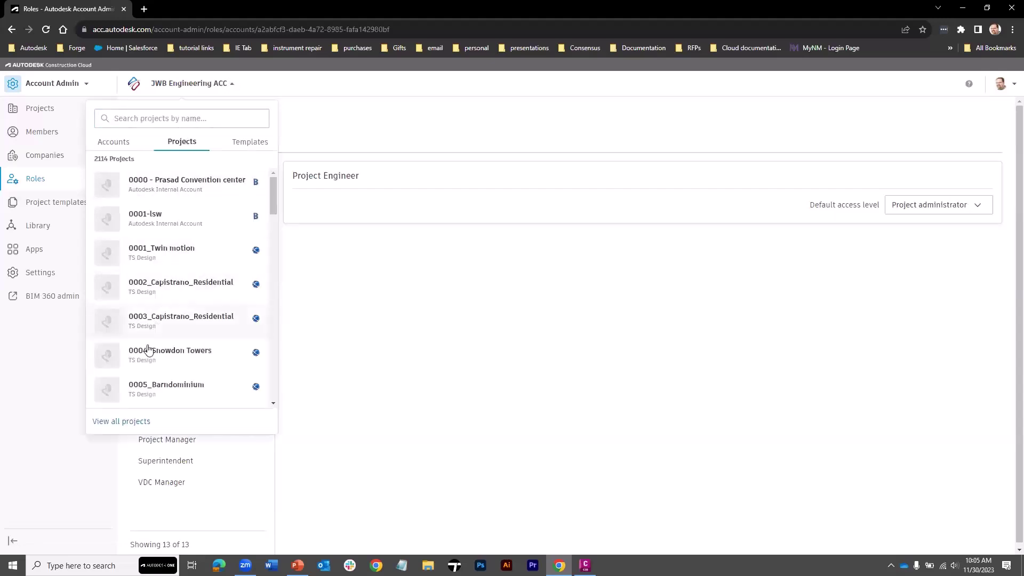
click(137, 425)
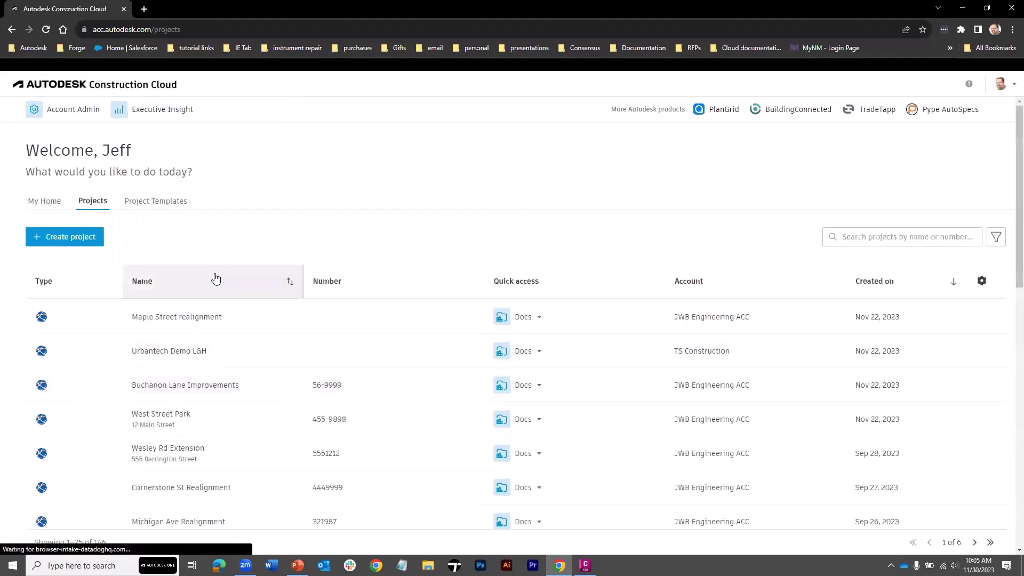
click(158, 206)
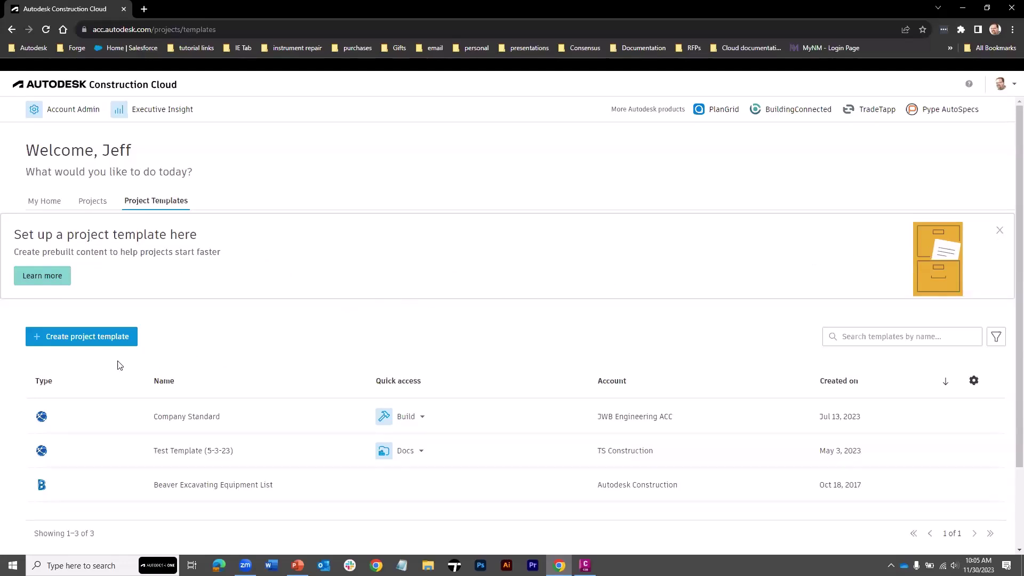
Create a blank project template named CIVIL TEMPLATE in the JWB Engineering ACC account.
click(113, 341)
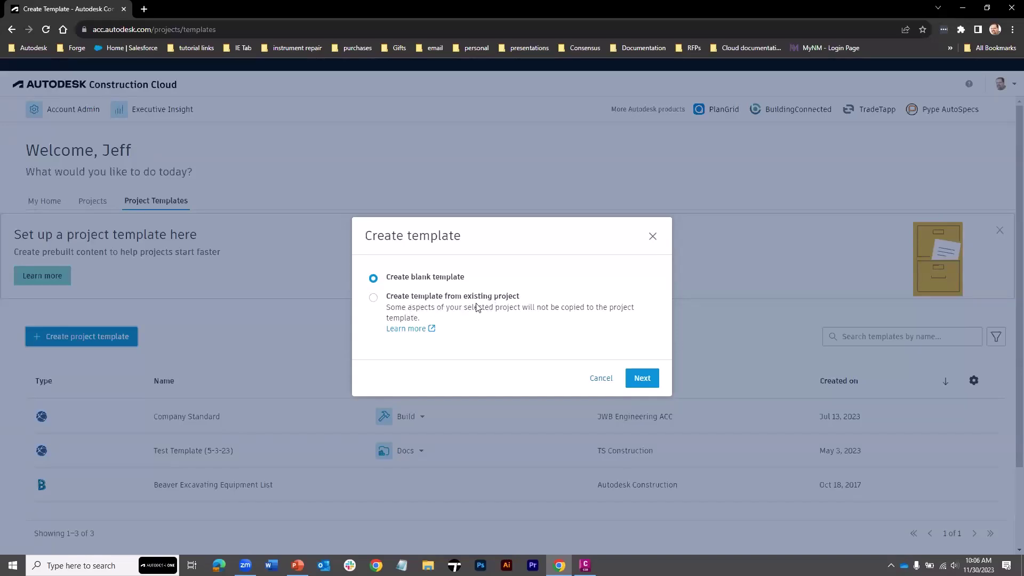
click(642, 379)
click(400, 296)
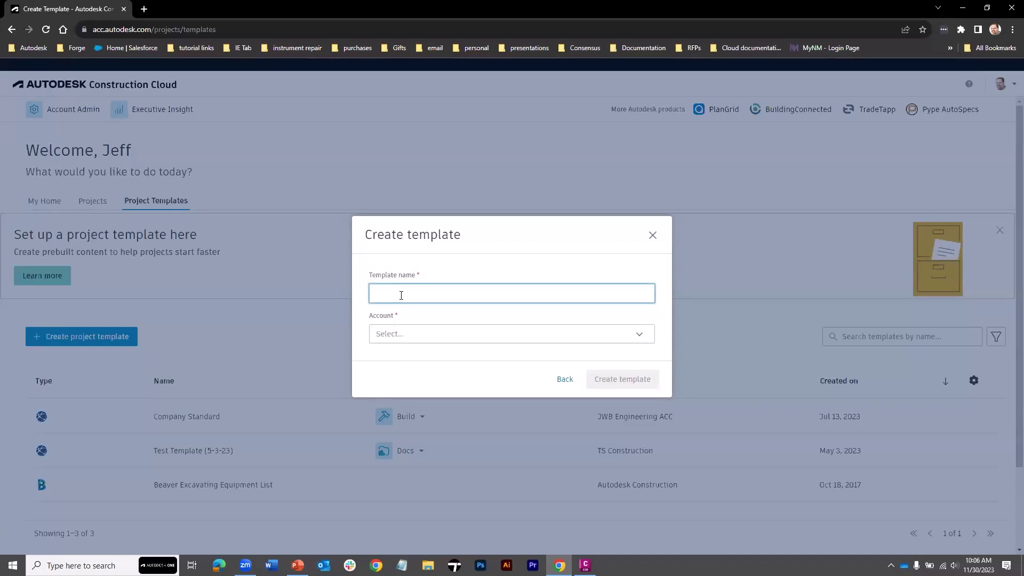
text(CIVIL TEMPLATE)
click(405, 339)
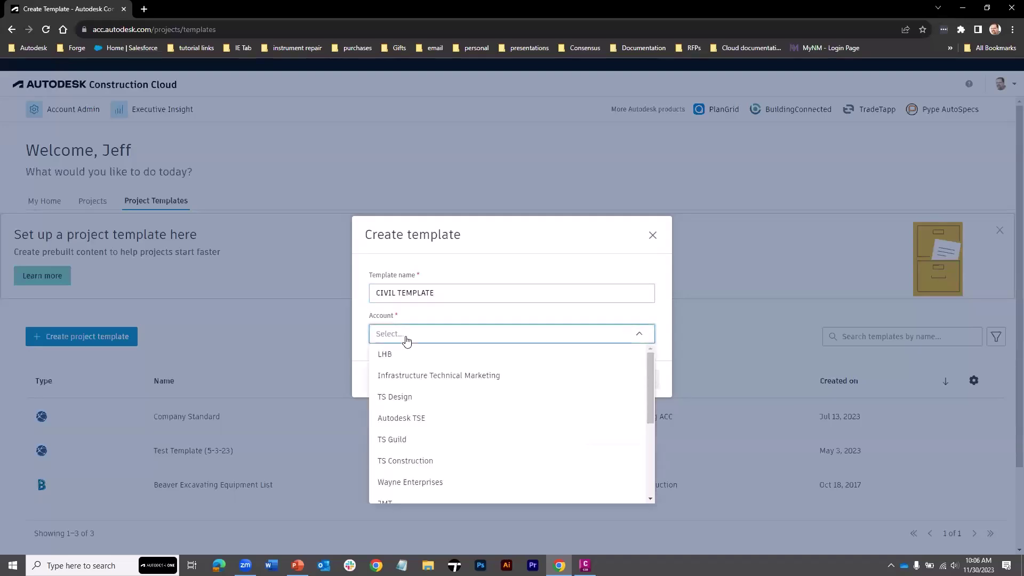
drag(649, 364, 651, 436)
click(450, 473)
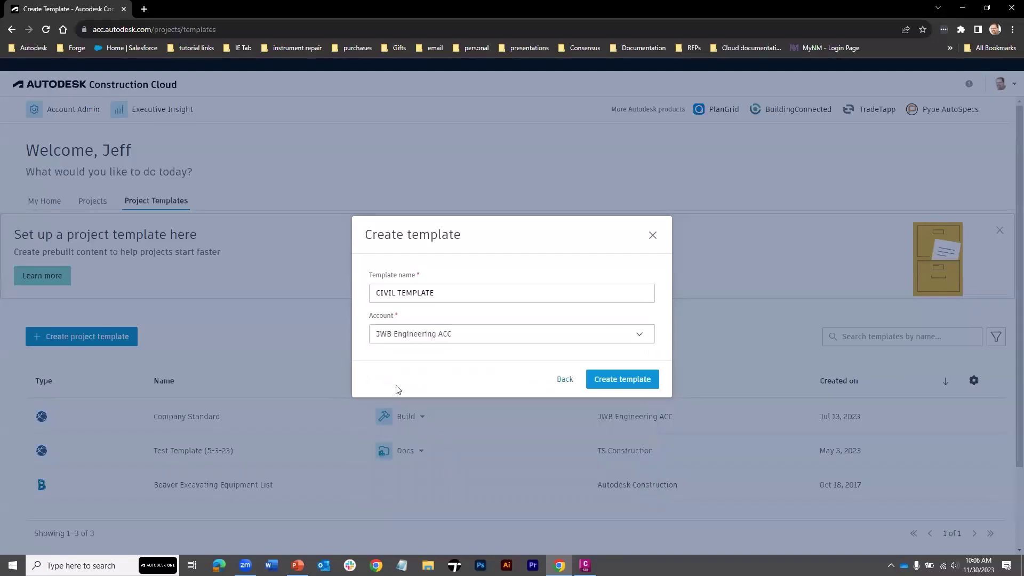
click(609, 381)
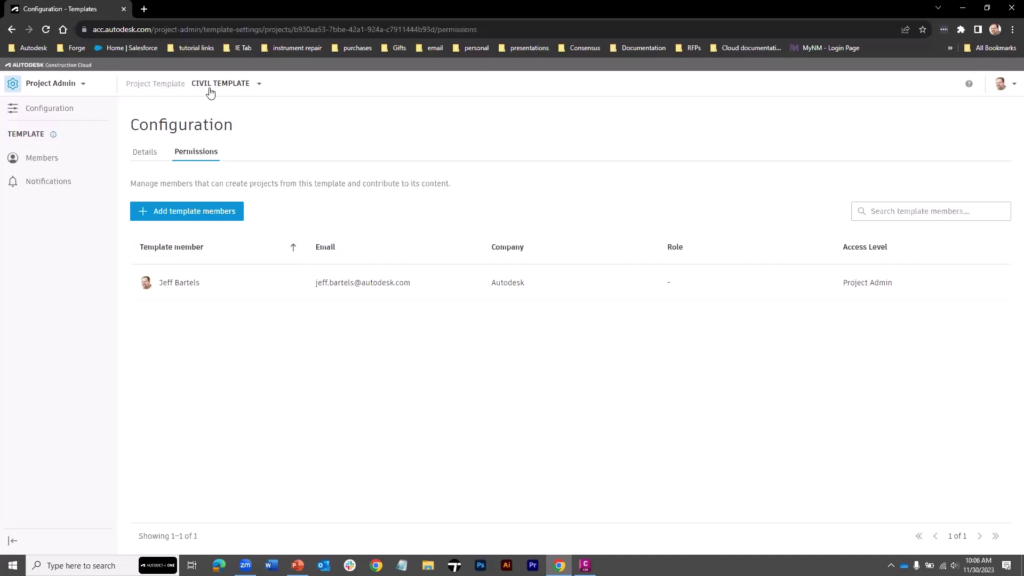
click(83, 84)
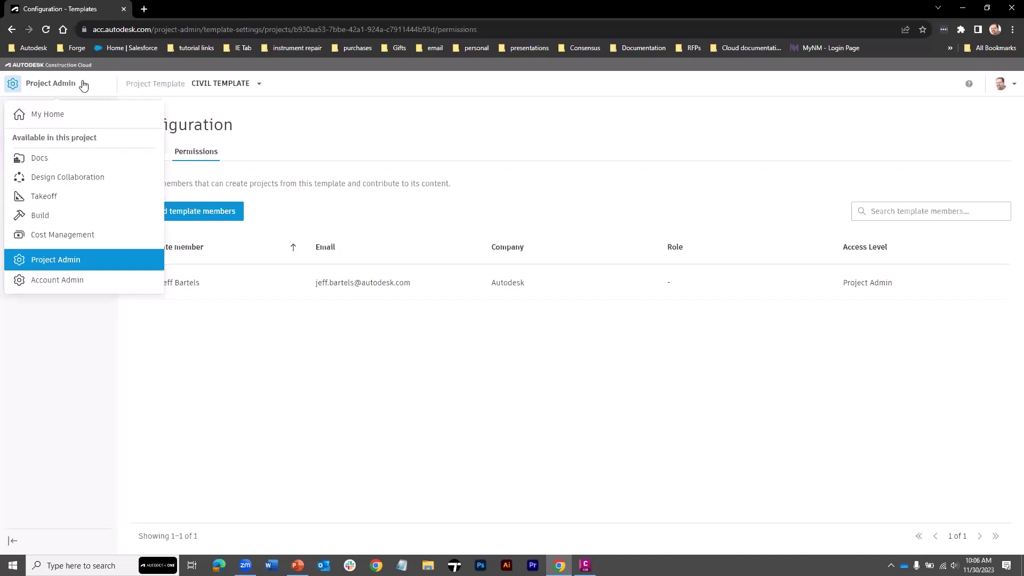
click(83, 84)
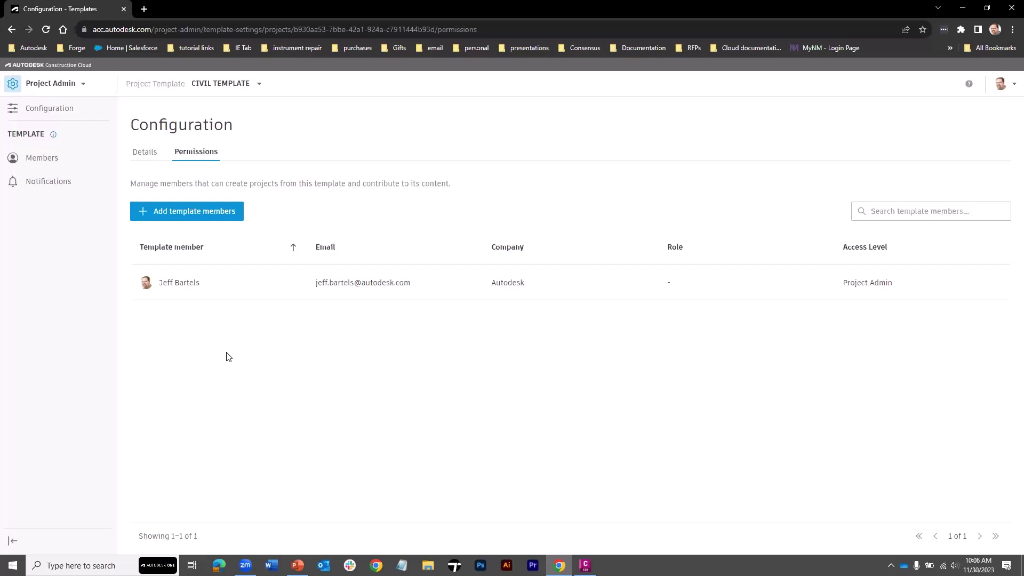
Add the third and fourth listed users as template members with Project Admin access and the Design Collaboration product.
click(187, 211)
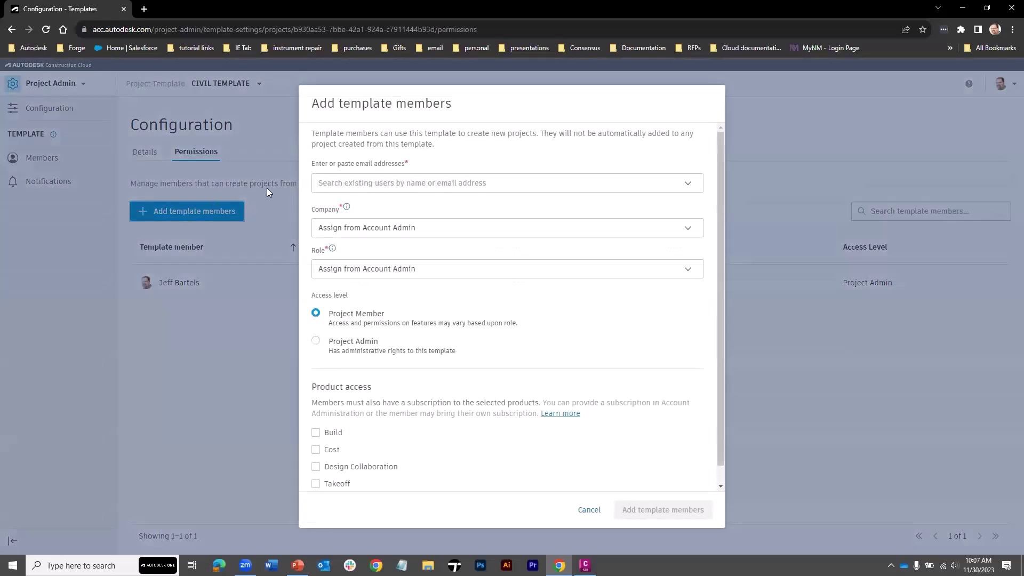
click(335, 182)
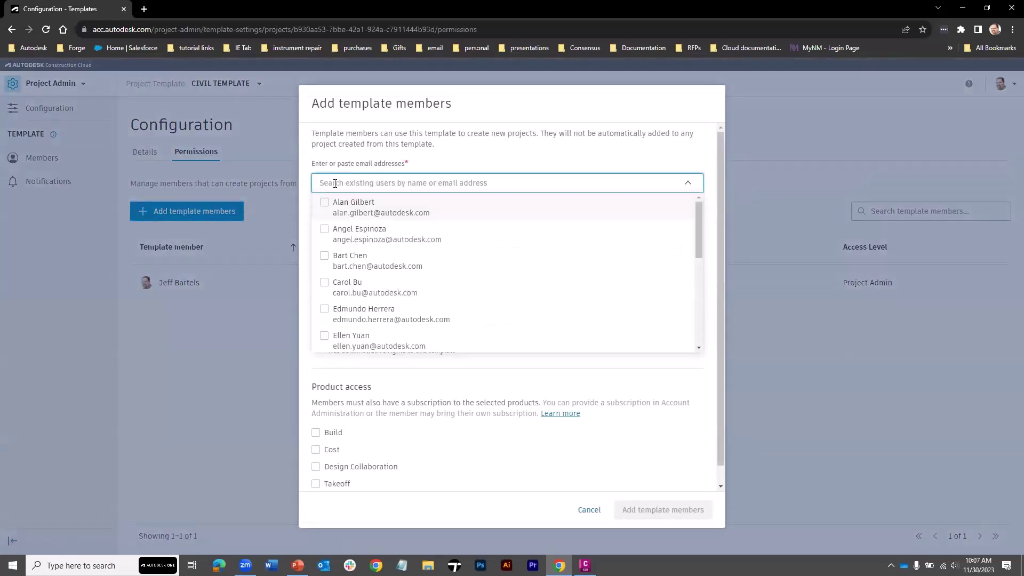
click(325, 255)
click(324, 282)
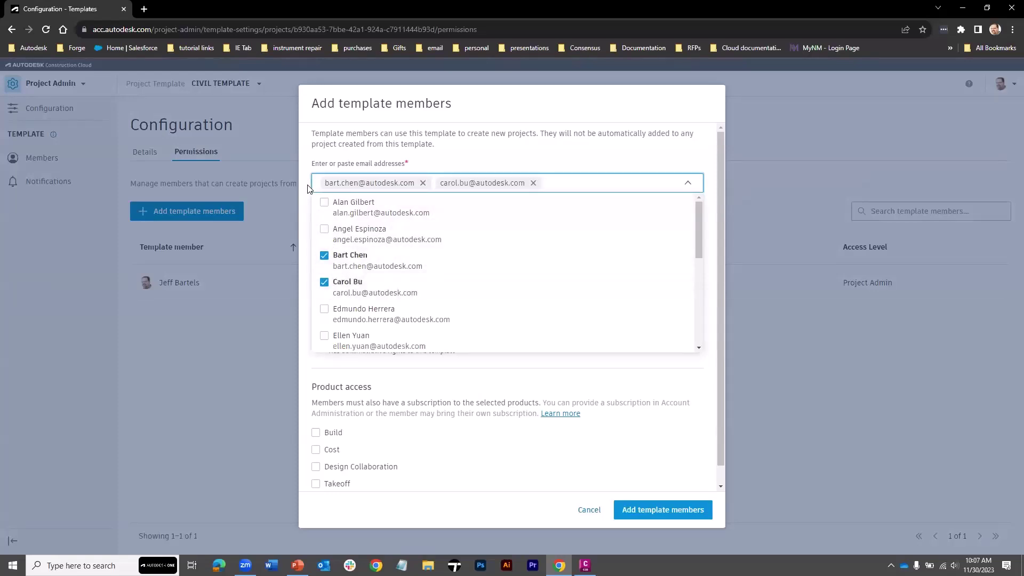
click(308, 189)
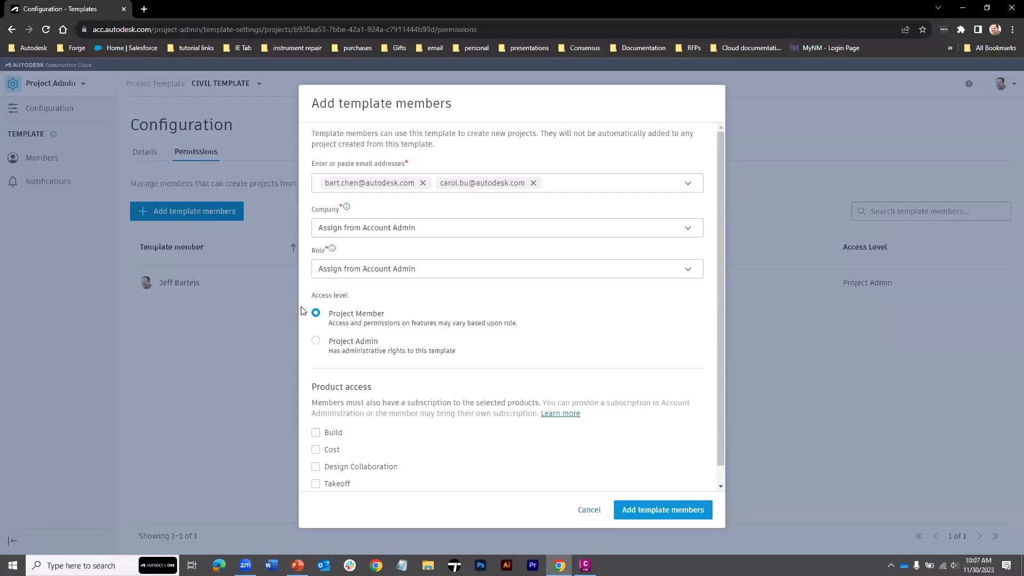
click(315, 344)
click(316, 472)
click(615, 513)
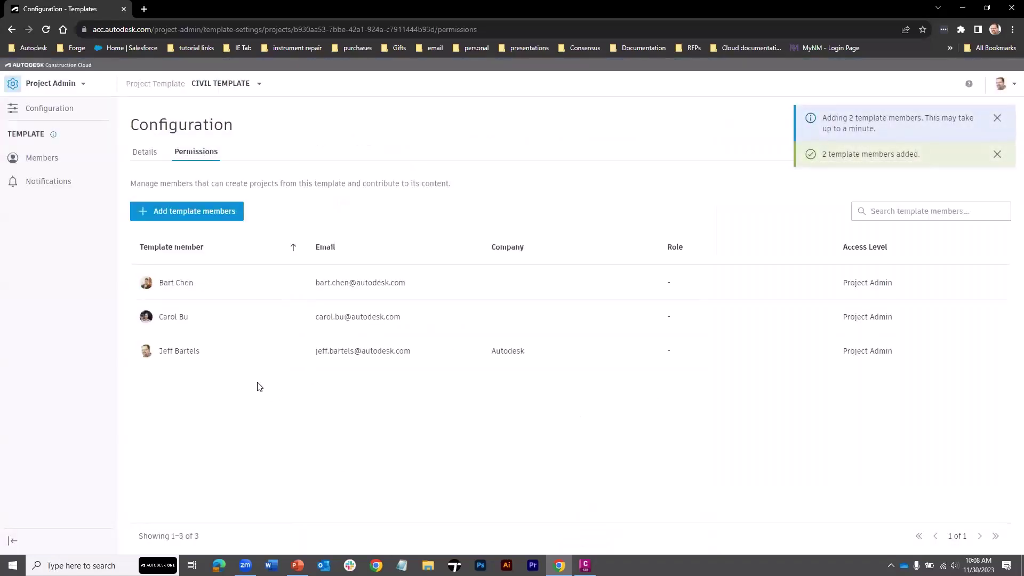
Inspect the first template member's access settings and removal option, then close the member's details.
click(222, 285)
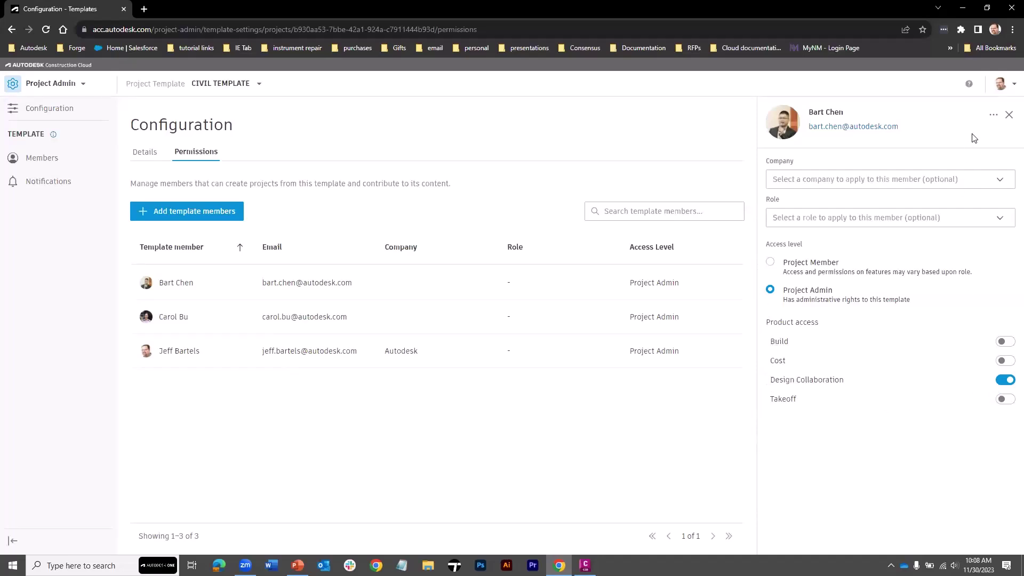
click(991, 116)
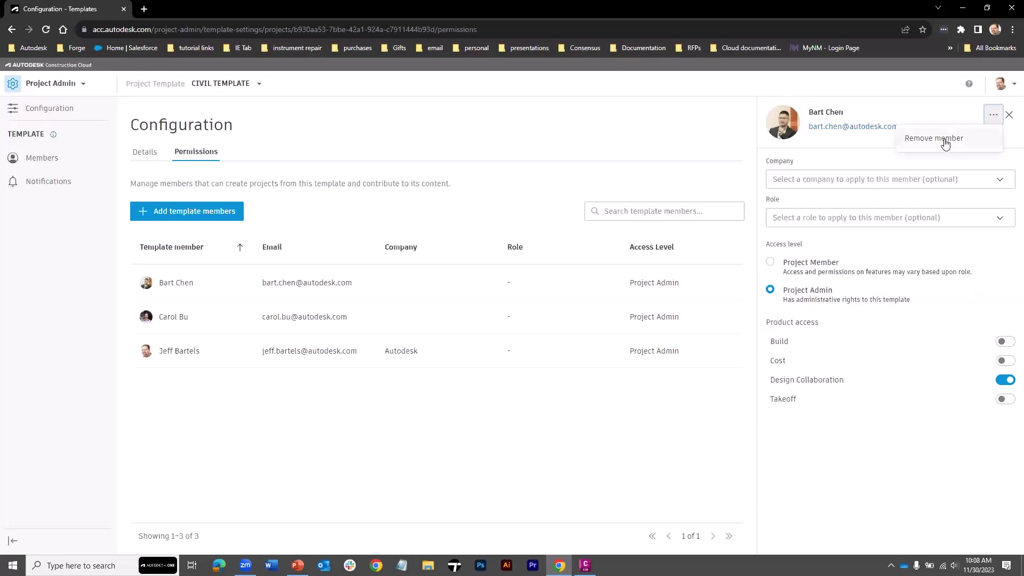
click(1009, 115)
click(1009, 114)
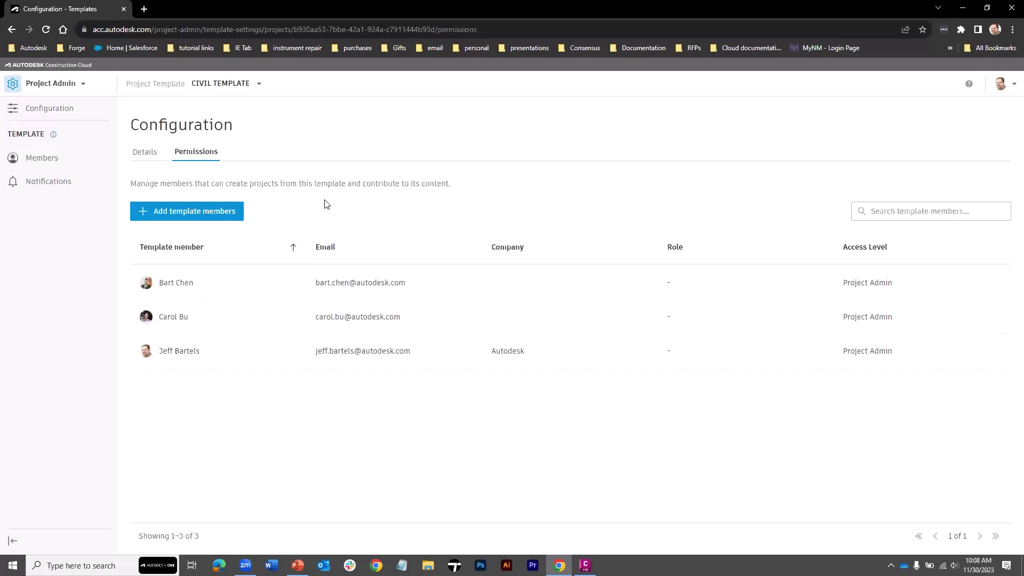
Publish the CIVIL TEMPLATE so all account members who can create projects can use it.
click(144, 153)
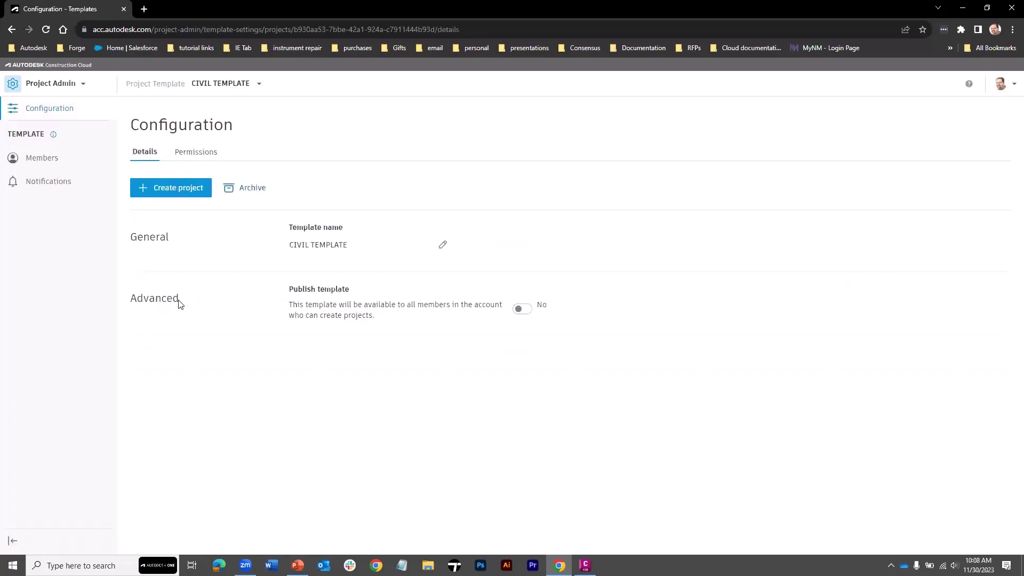
click(520, 309)
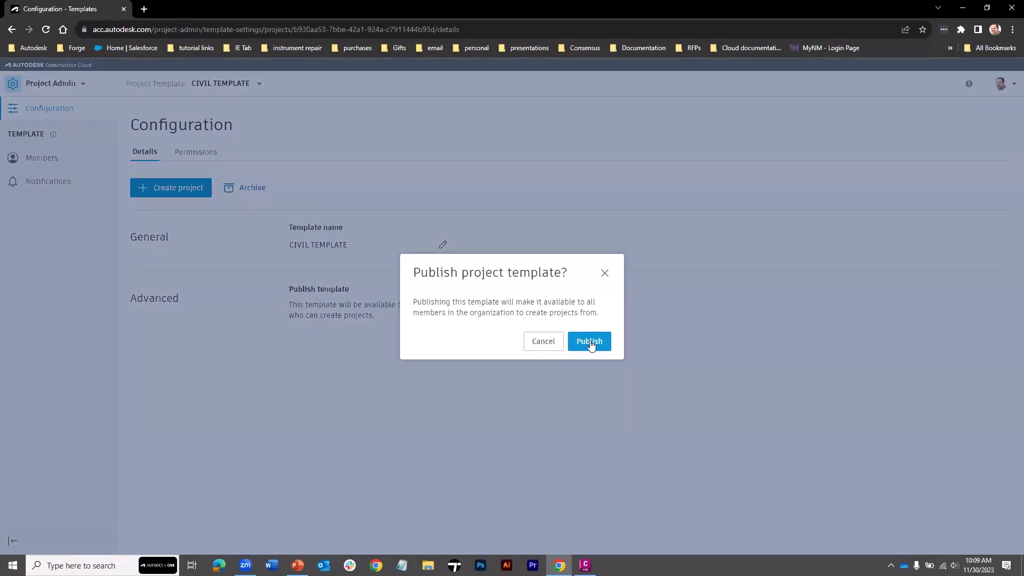
click(590, 340)
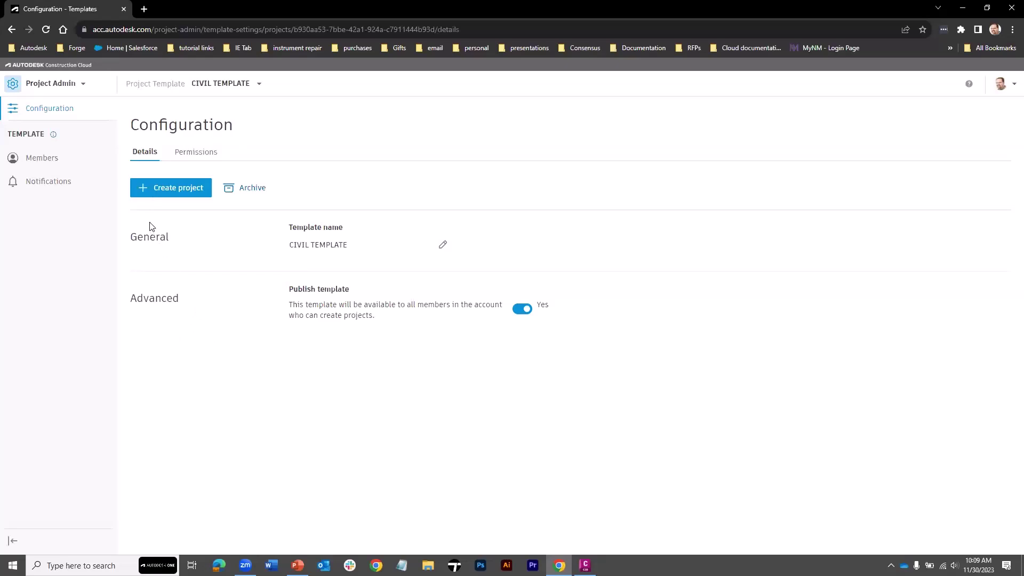
Switch the template from Project Admin to Docs and open its Files area.
click(82, 85)
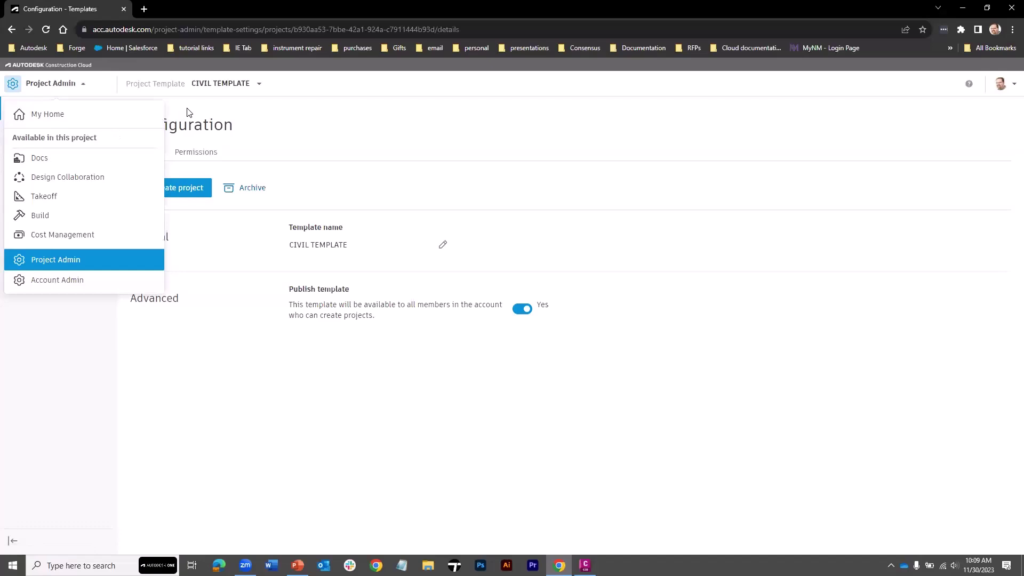
click(257, 121)
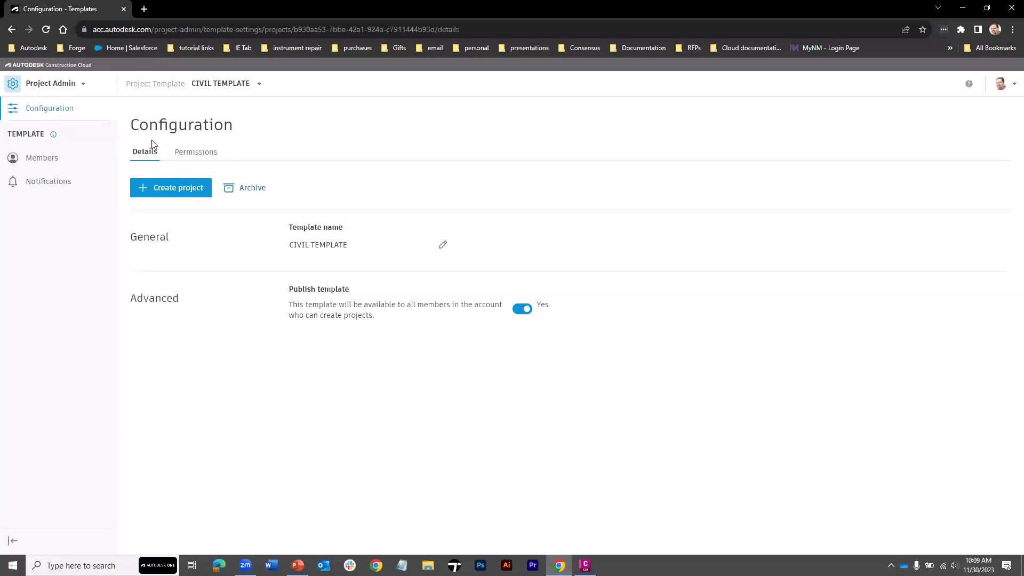
click(84, 85)
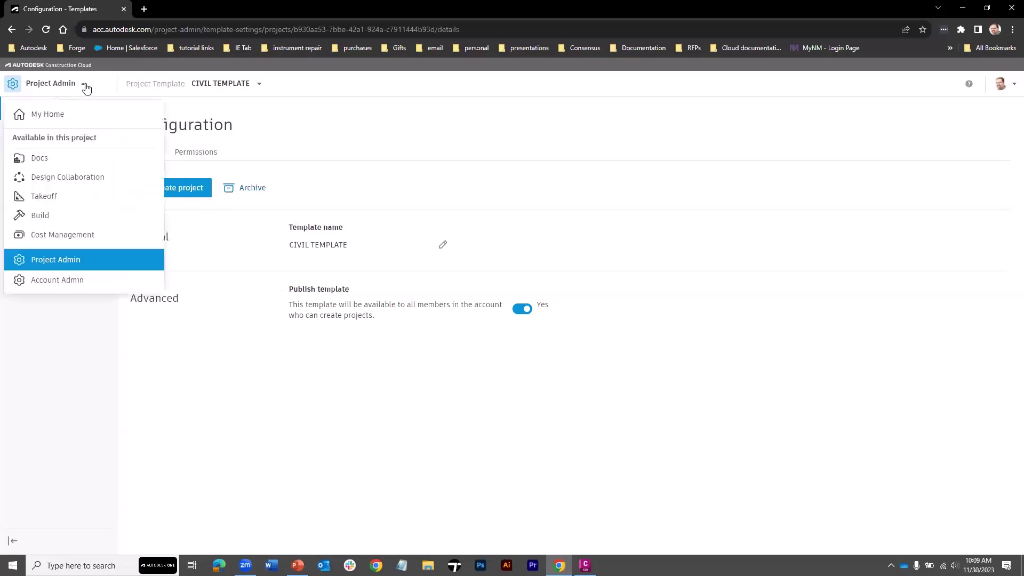
click(40, 158)
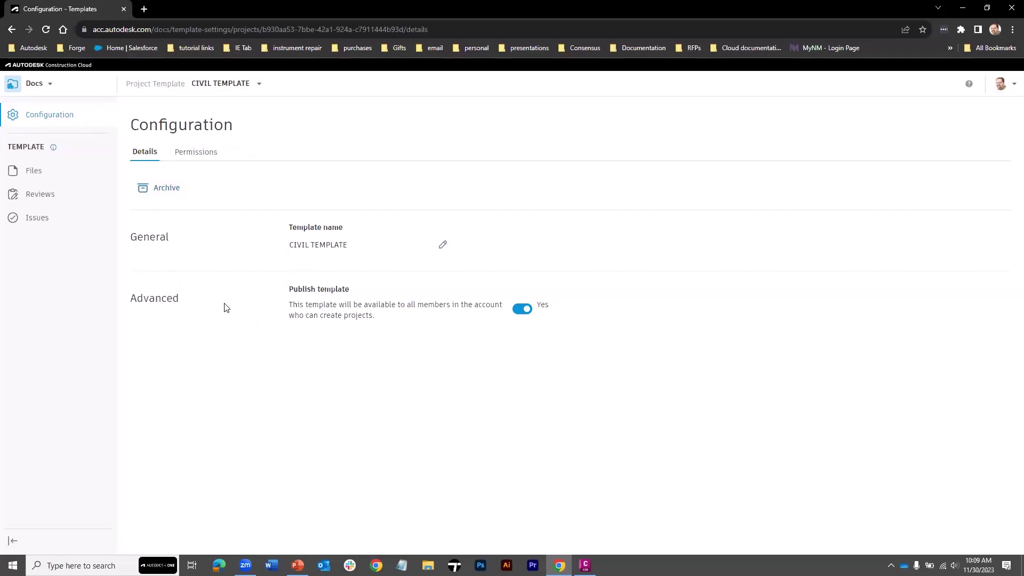
click(34, 172)
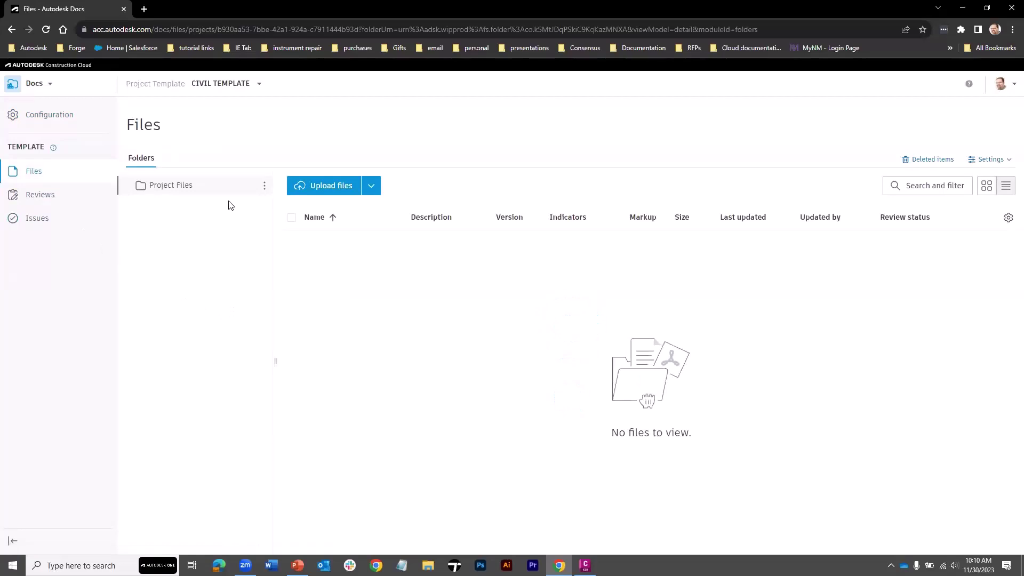
Add a subfolder named CAD Files under the Project Files folder.
click(265, 187)
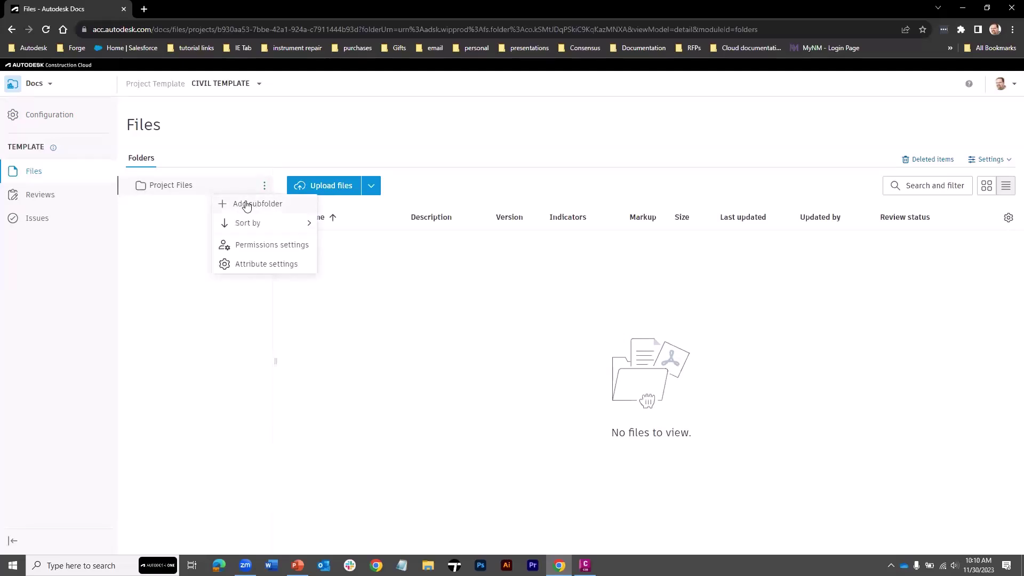
click(246, 204)
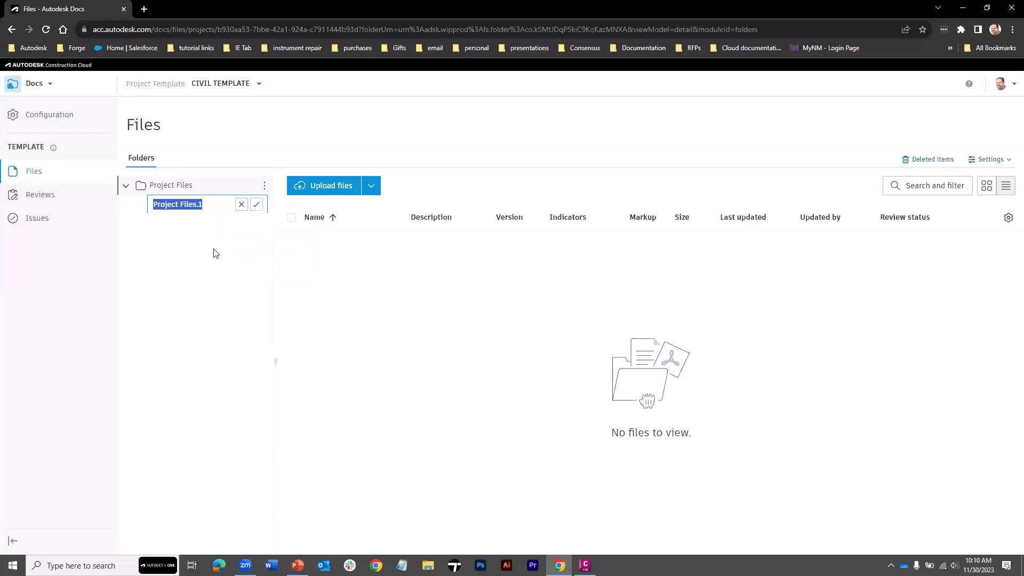
text(CAD )
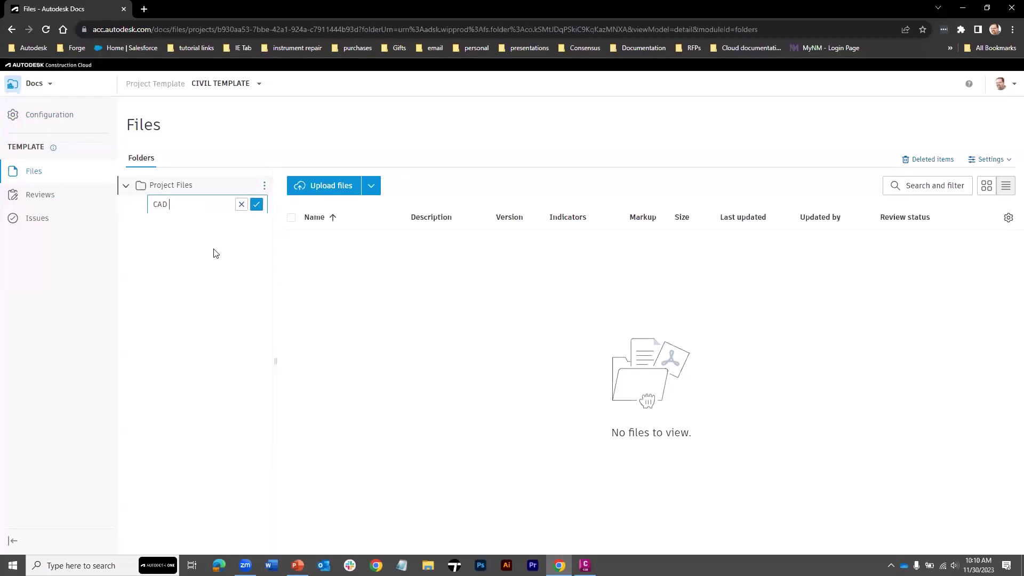
text(Files)
click(257, 207)
Add a second subfolder named Documentation under the Project Files folder.
right_click(218, 188)
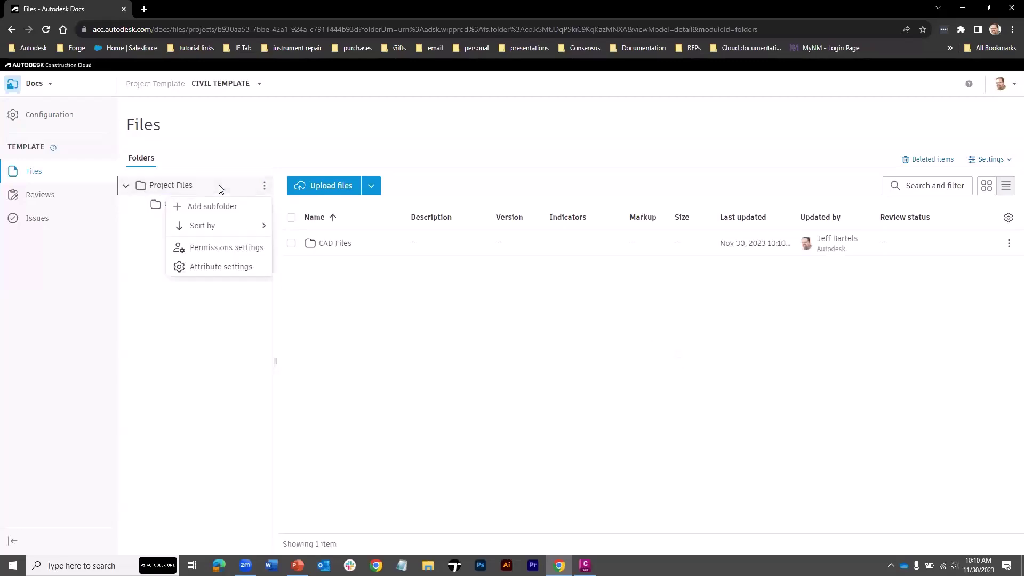
click(213, 207)
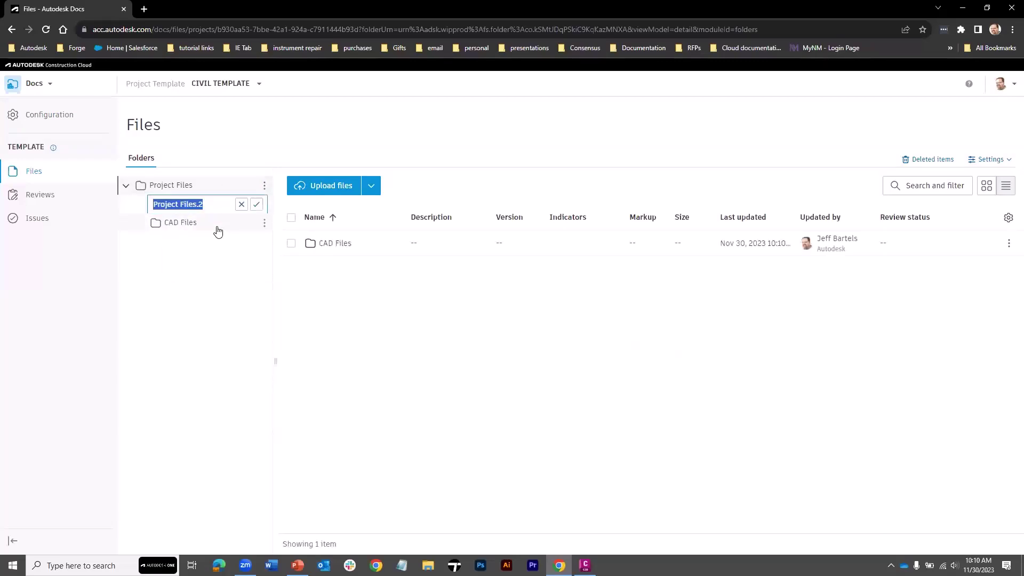
text(Documentation)
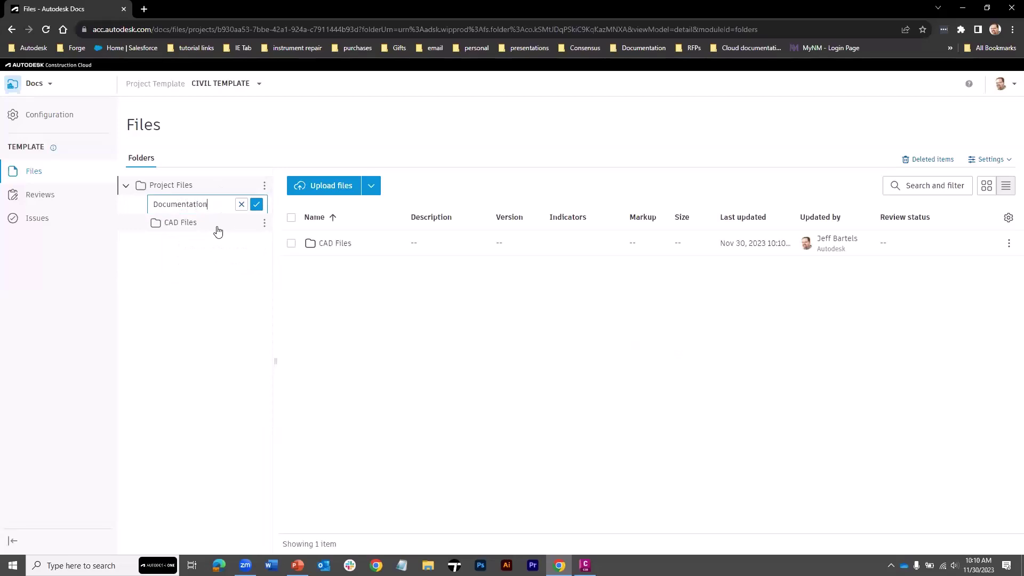
key(Return)
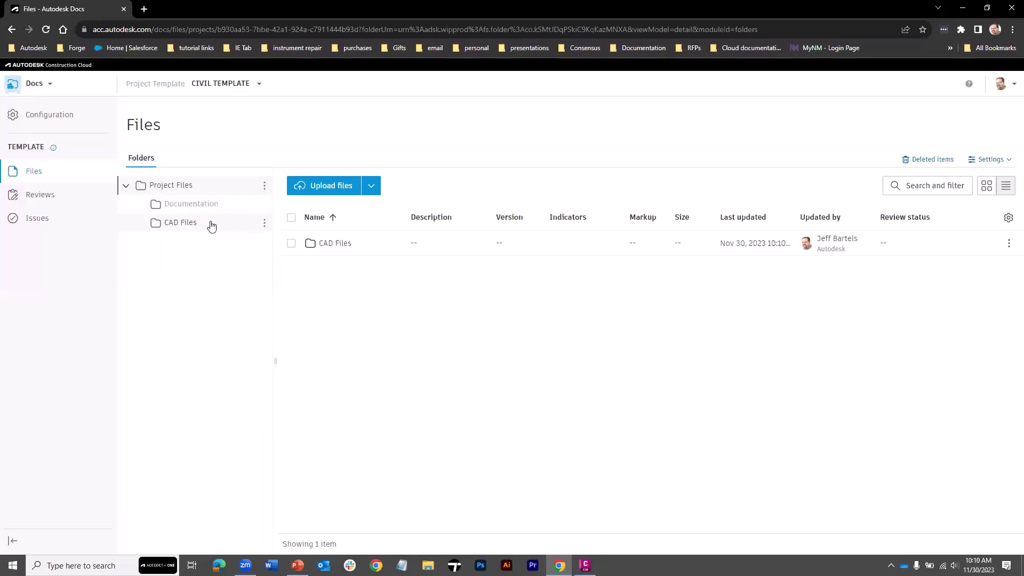
Add a subfolder named Typical inside the Documentation folder.
right_click(197, 223)
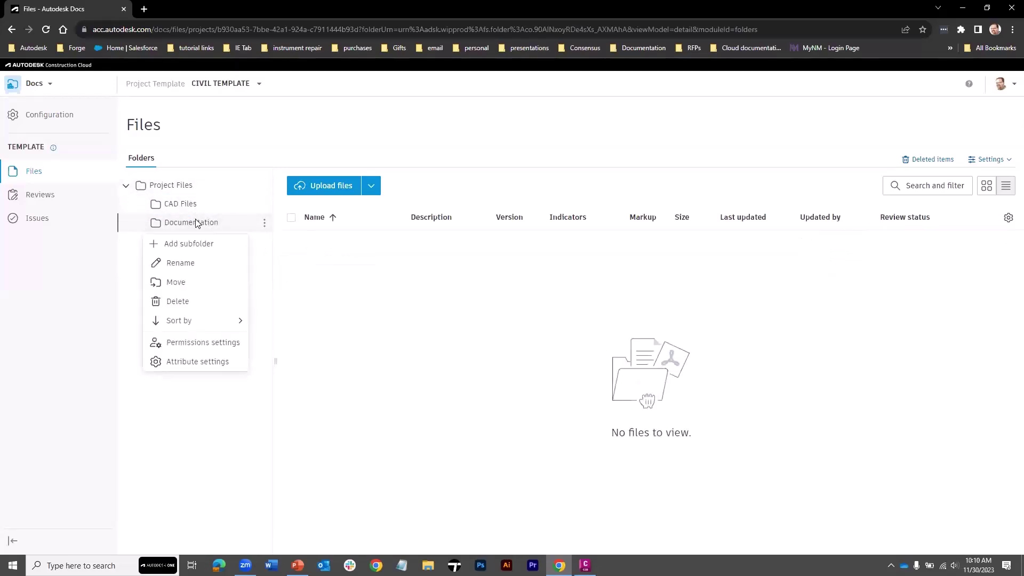
click(197, 243)
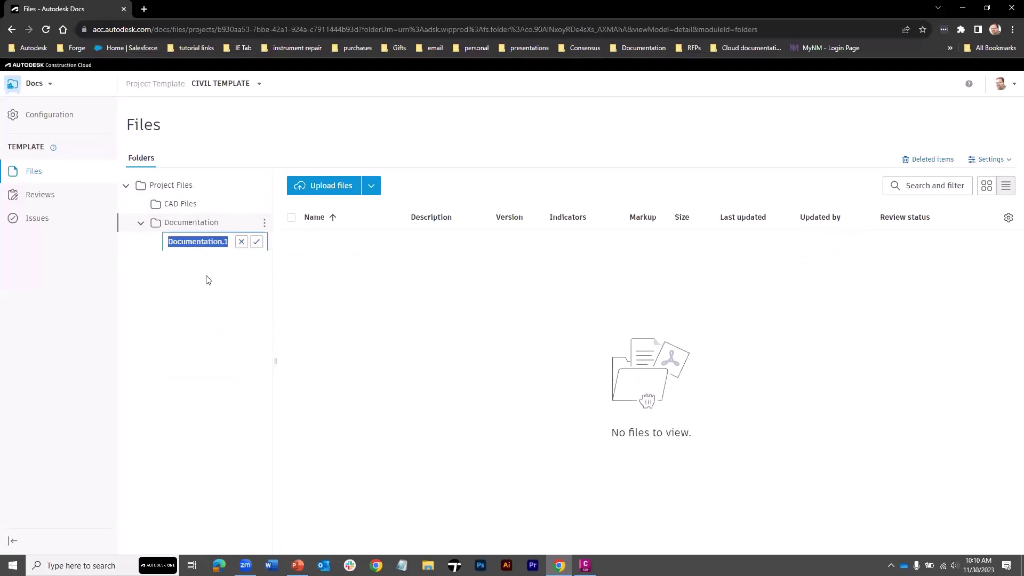
text(Typical)
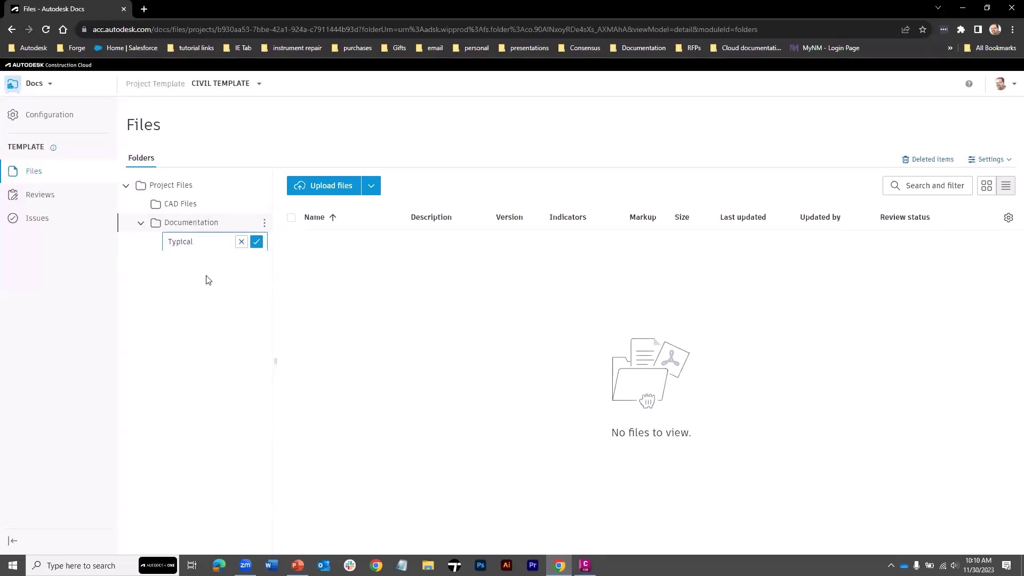
key(Return)
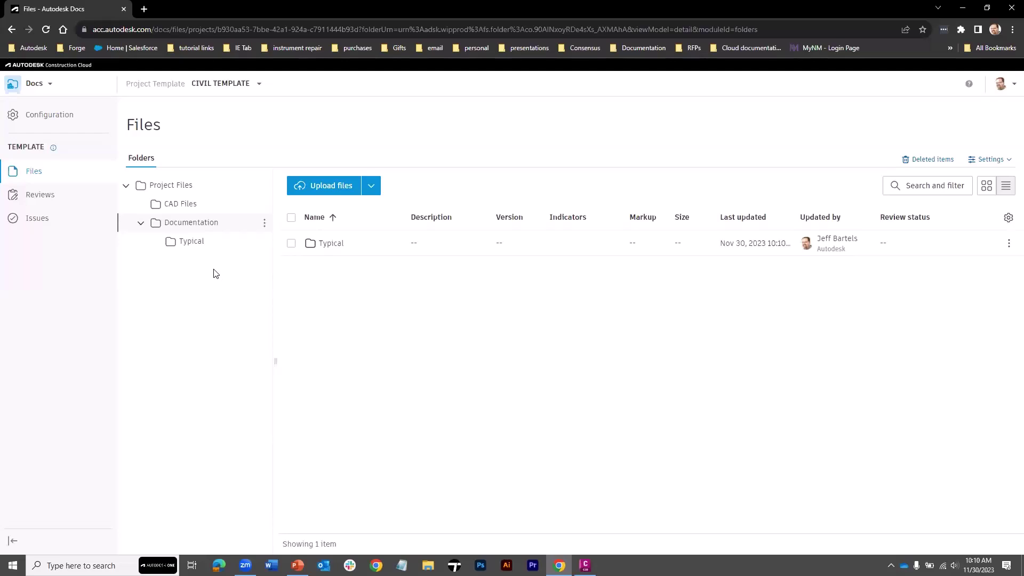
Add a subfolder named C3D Data under the Project Files folder.
right_click(205, 186)
click(204, 204)
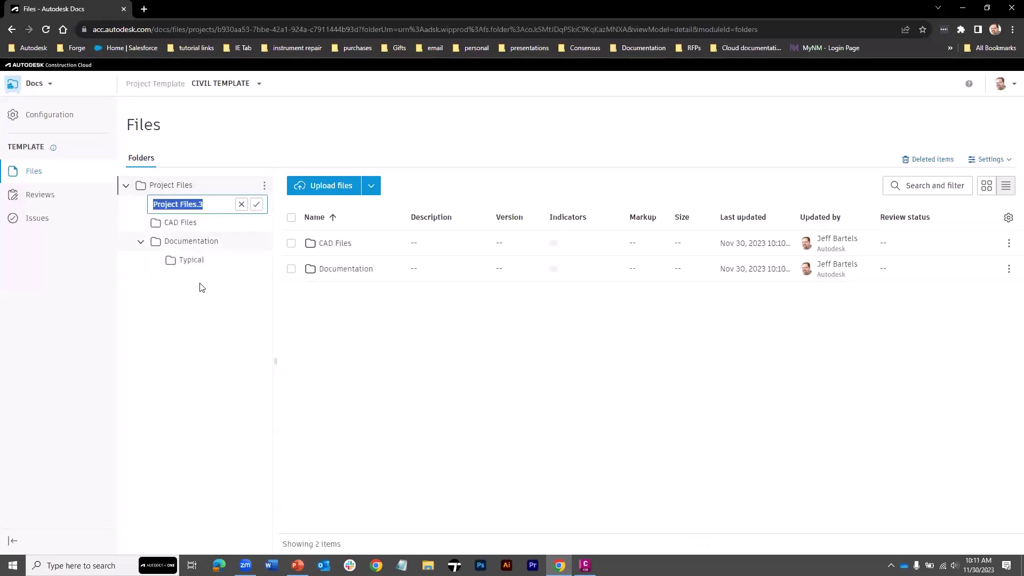
text(C3)
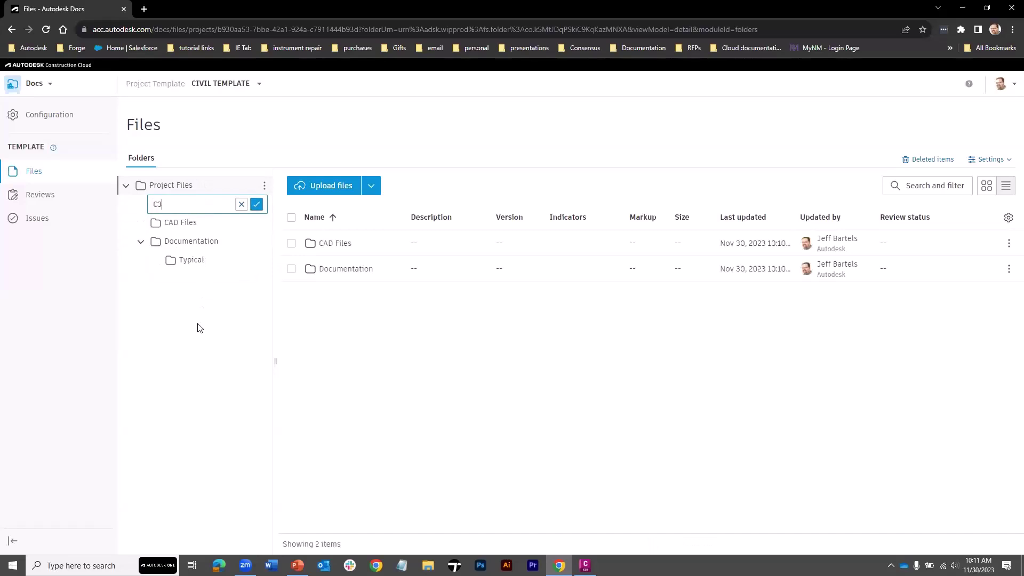
text(D Data)
key(Return)
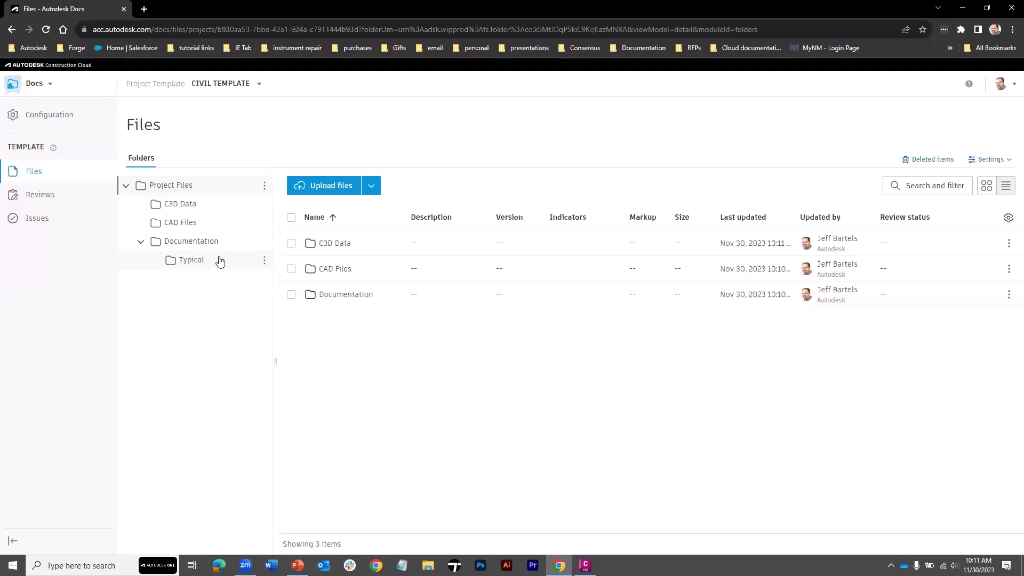
Give the Engineer role the Edit permission level on the Project Files folder.
click(264, 187)
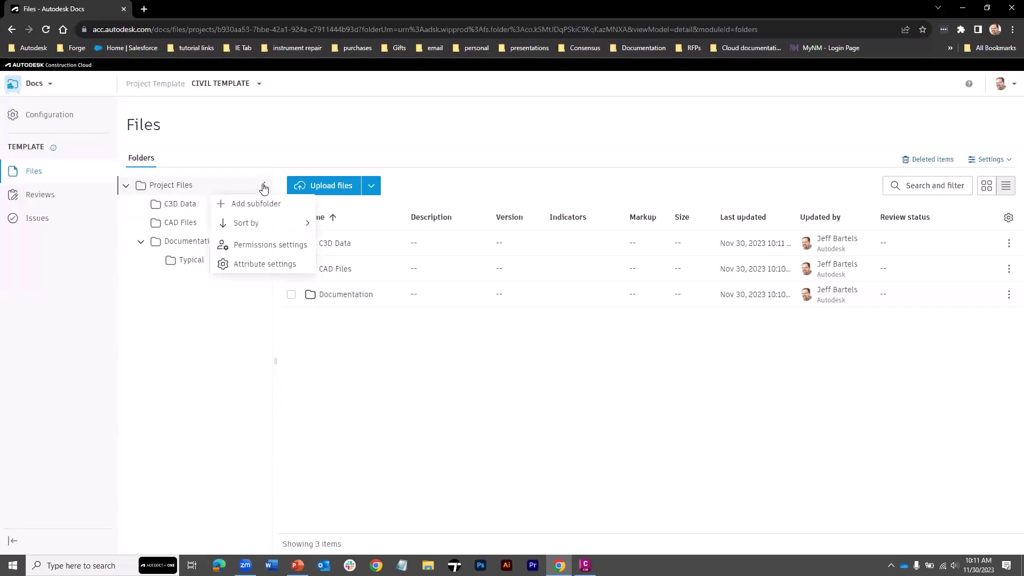
click(262, 249)
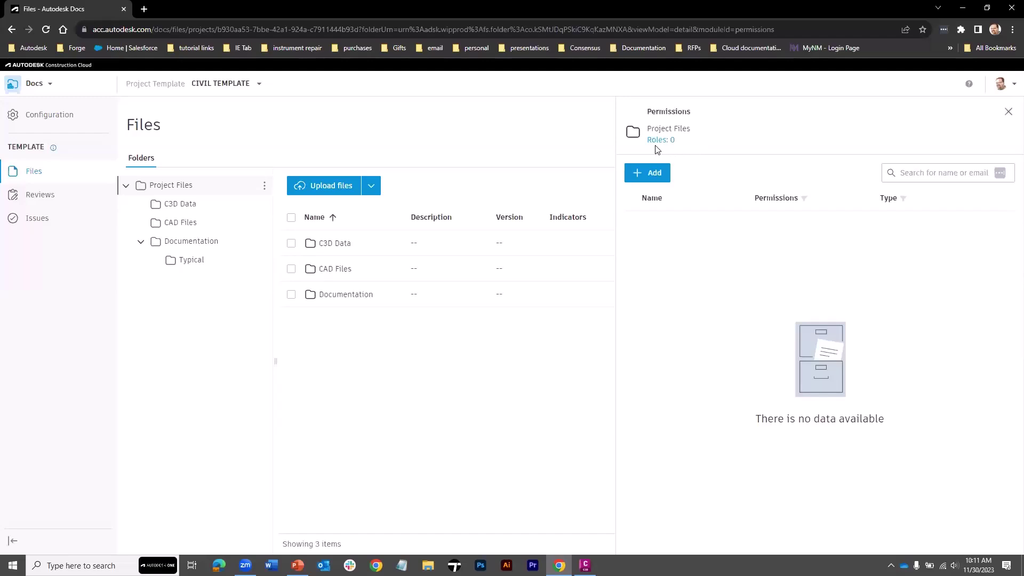
click(642, 176)
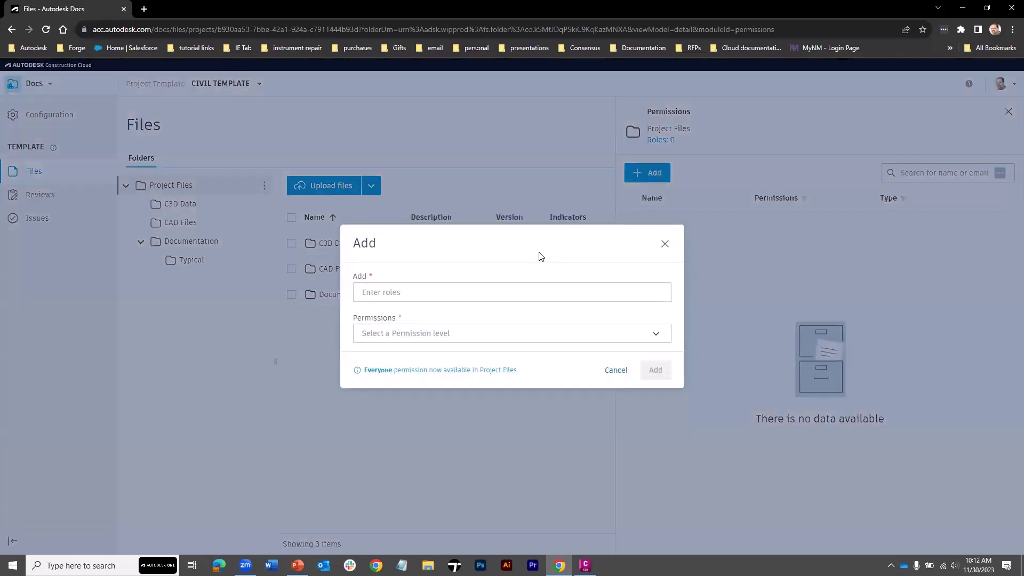
click(424, 291)
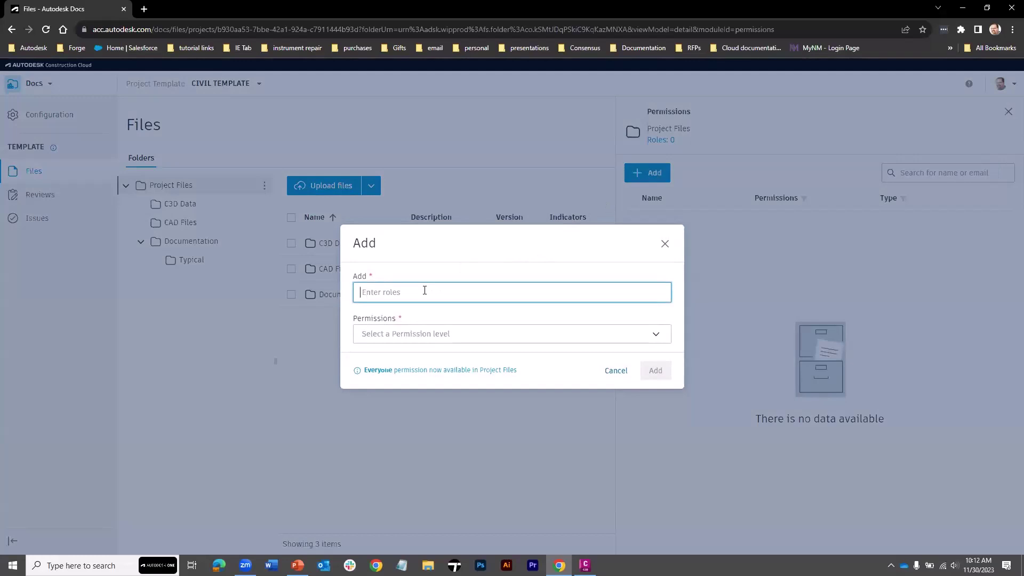
text(Engin)
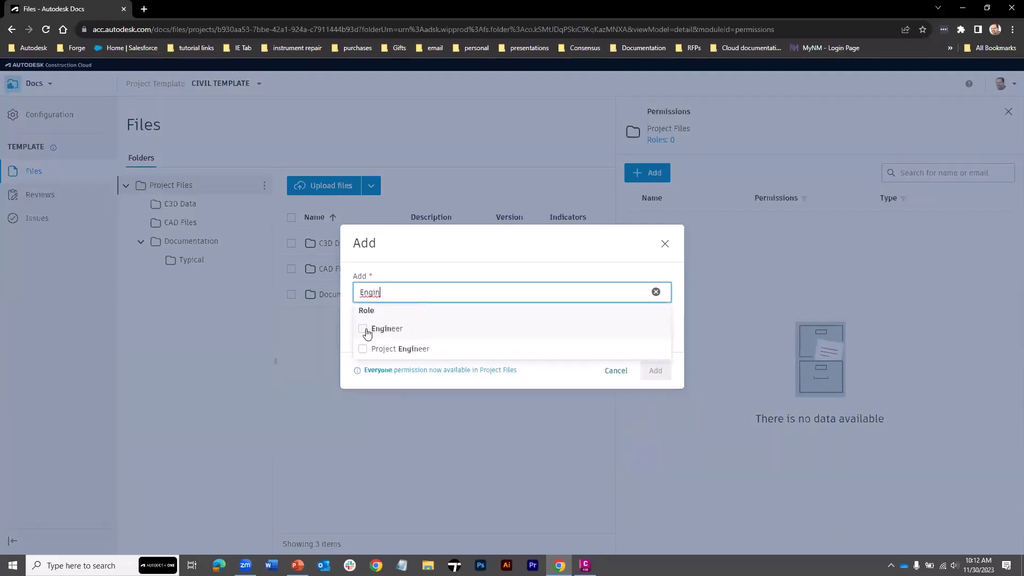
click(364, 334)
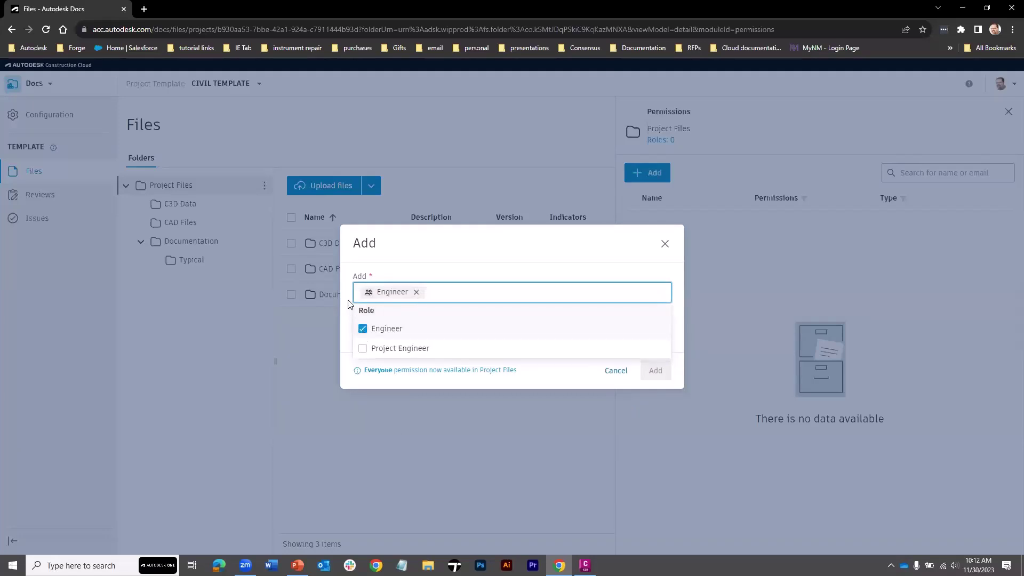
click(346, 309)
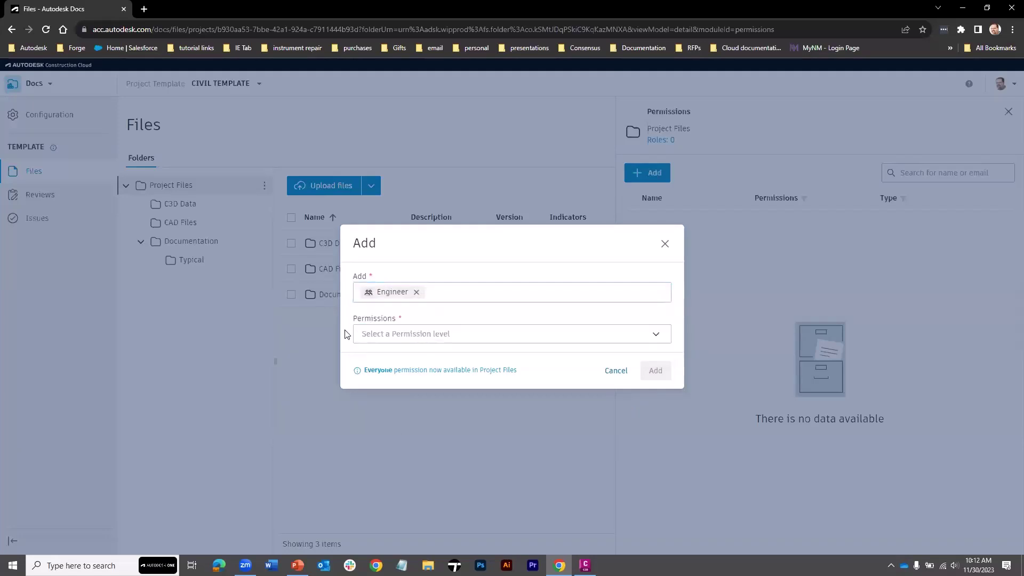
click(461, 335)
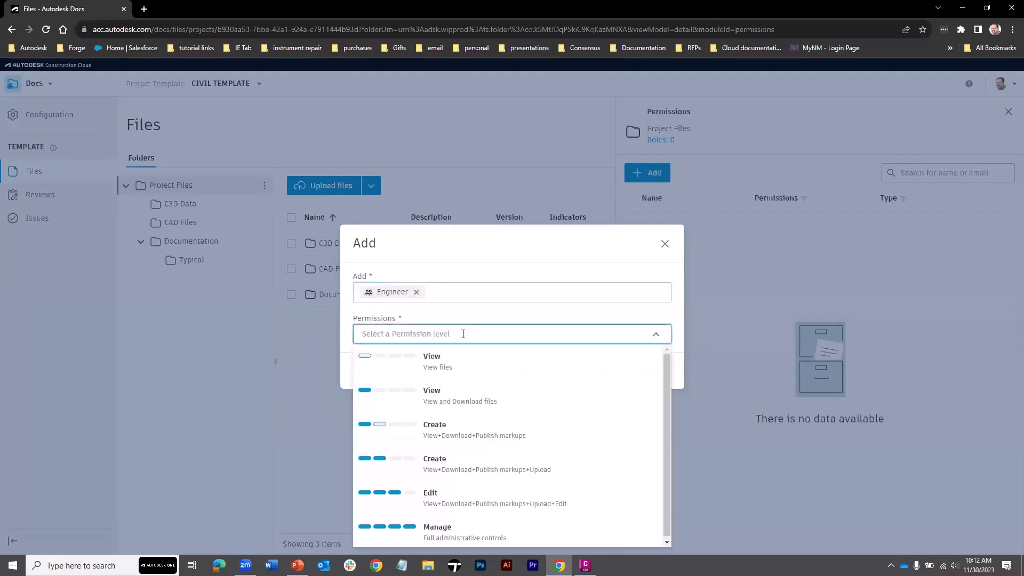
click(432, 494)
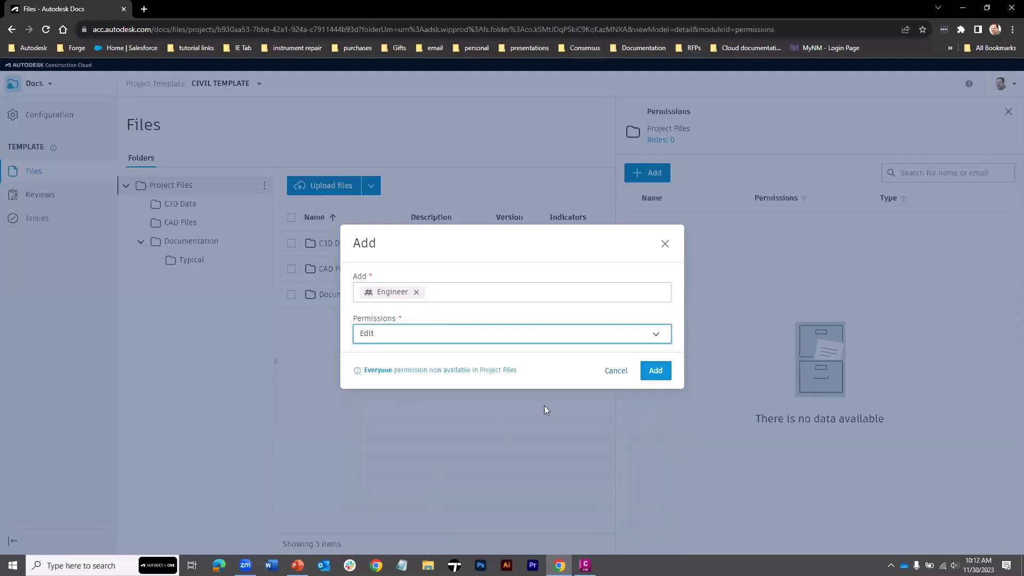
click(659, 372)
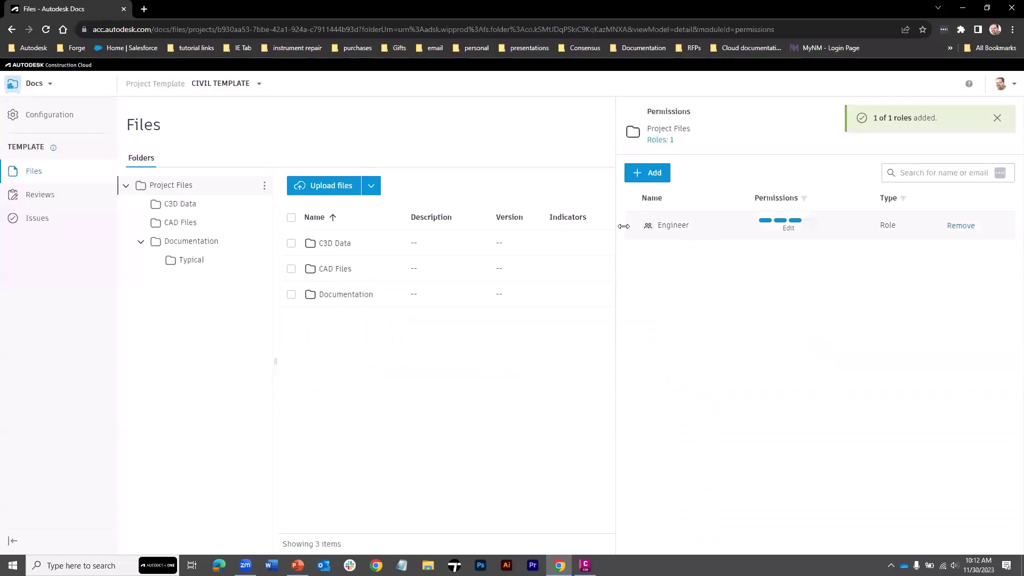
Give the Architect role the Create permission level that includes upload on the Documentation folder.
click(215, 207)
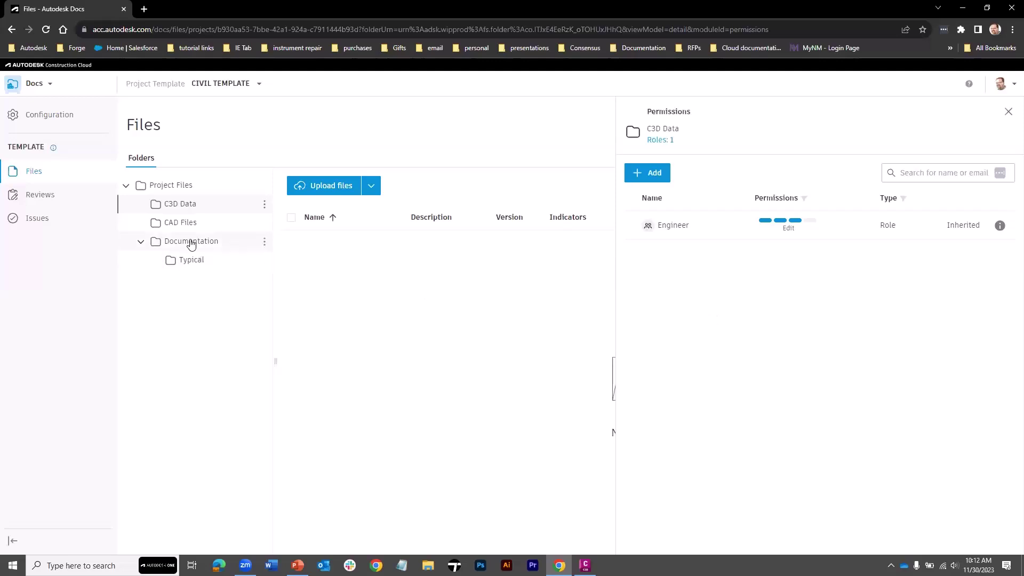
click(191, 242)
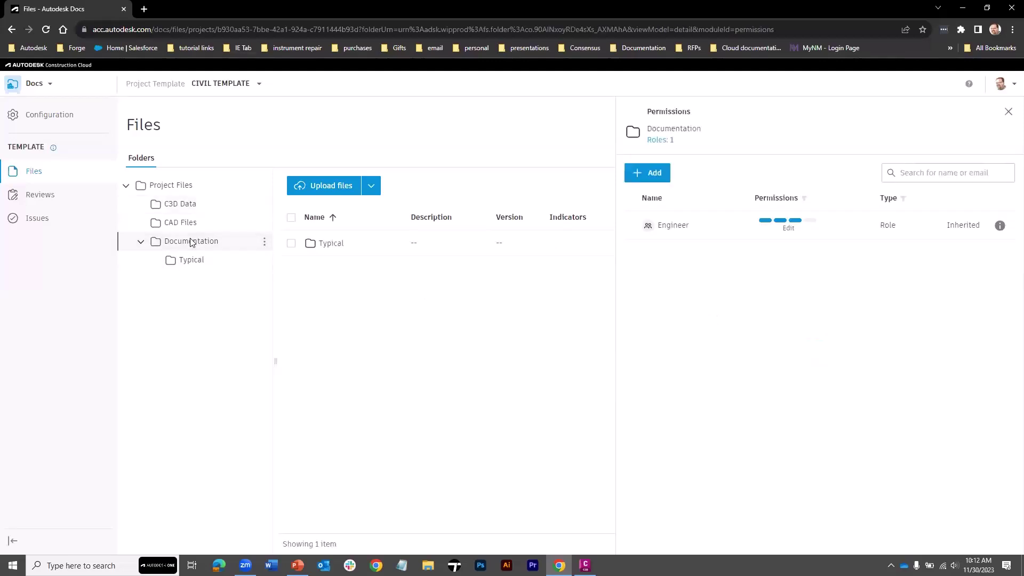
click(650, 174)
click(410, 288)
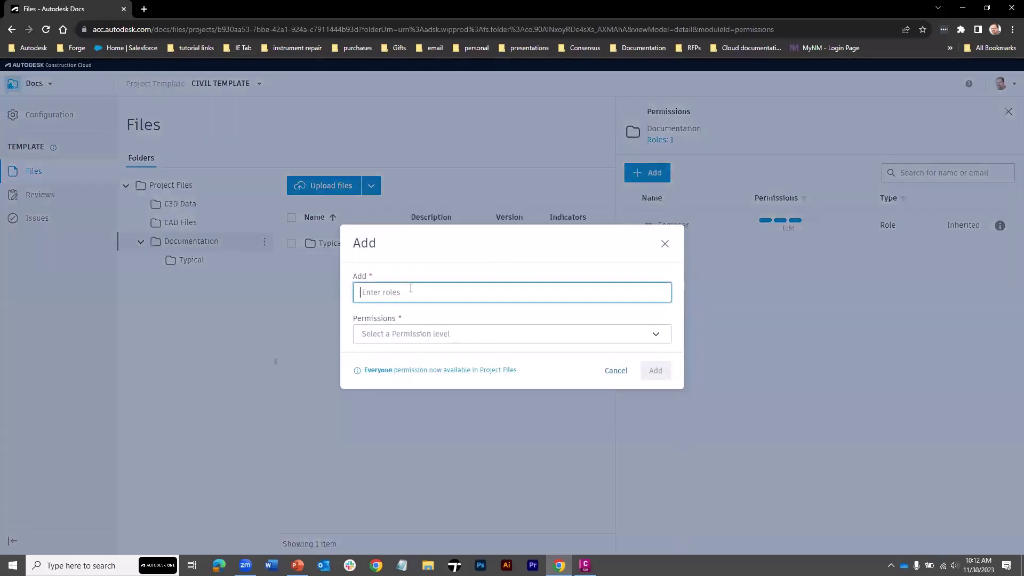
text(Arch)
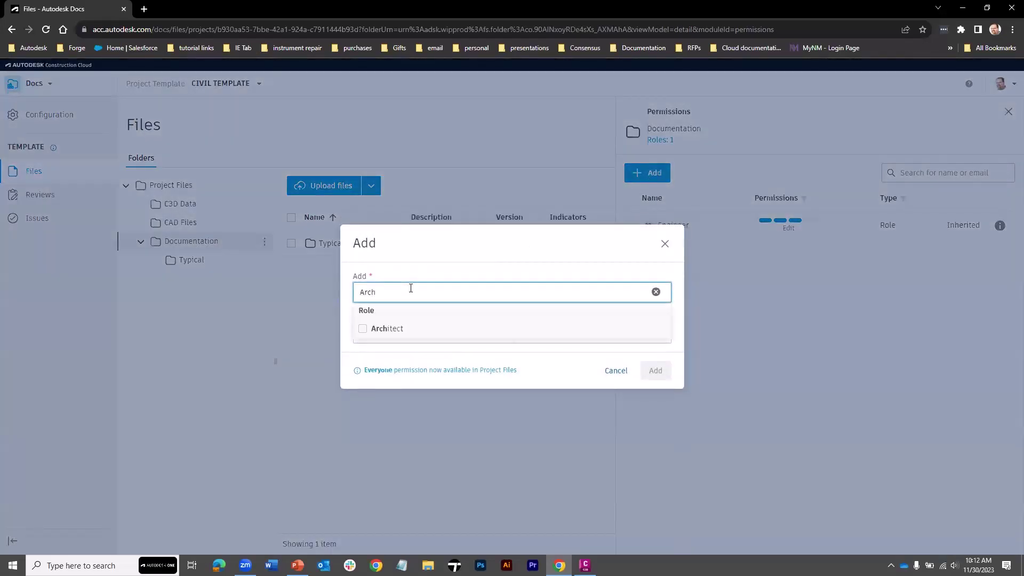
click(366, 328)
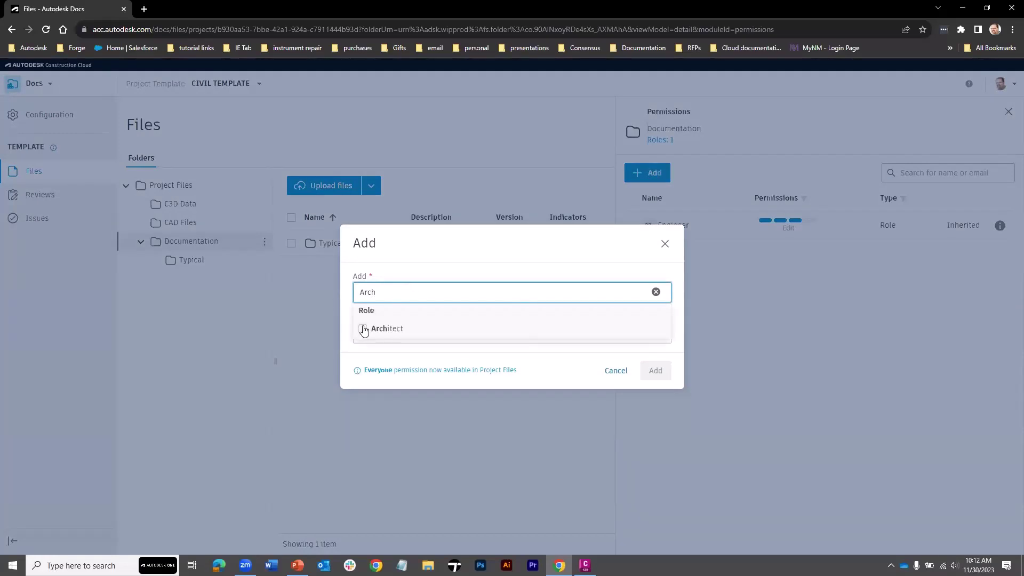
click(347, 305)
click(382, 333)
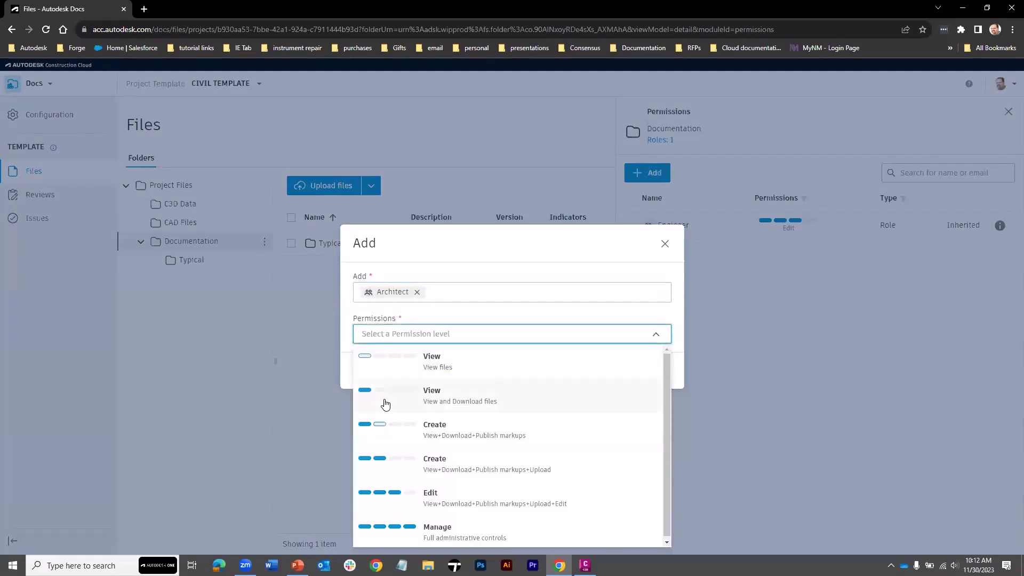
click(432, 463)
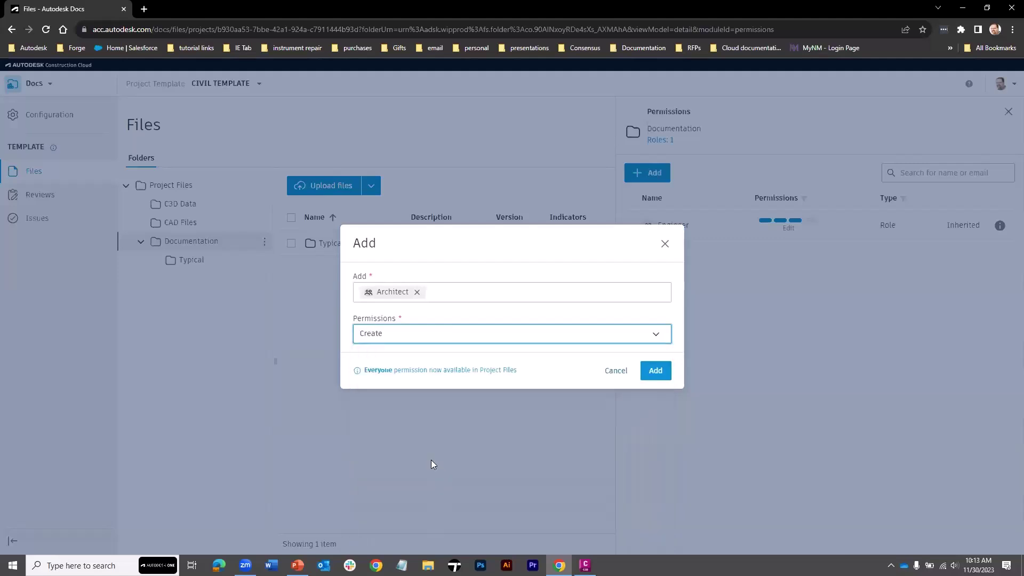
click(656, 370)
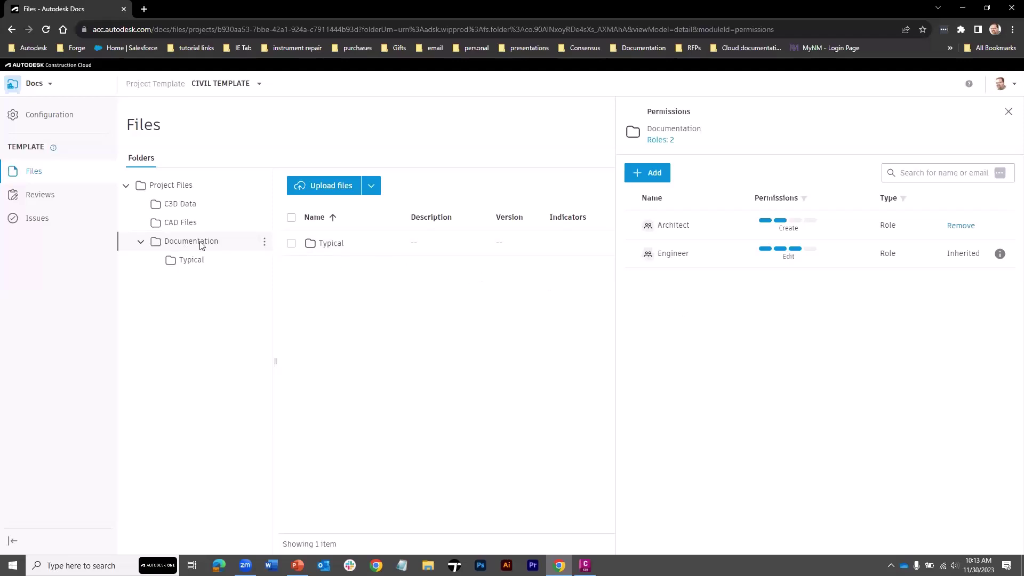
Upload "best practices.docx" and "where to find resources.docx" from the exercise files folder into the Typical folder.
click(197, 261)
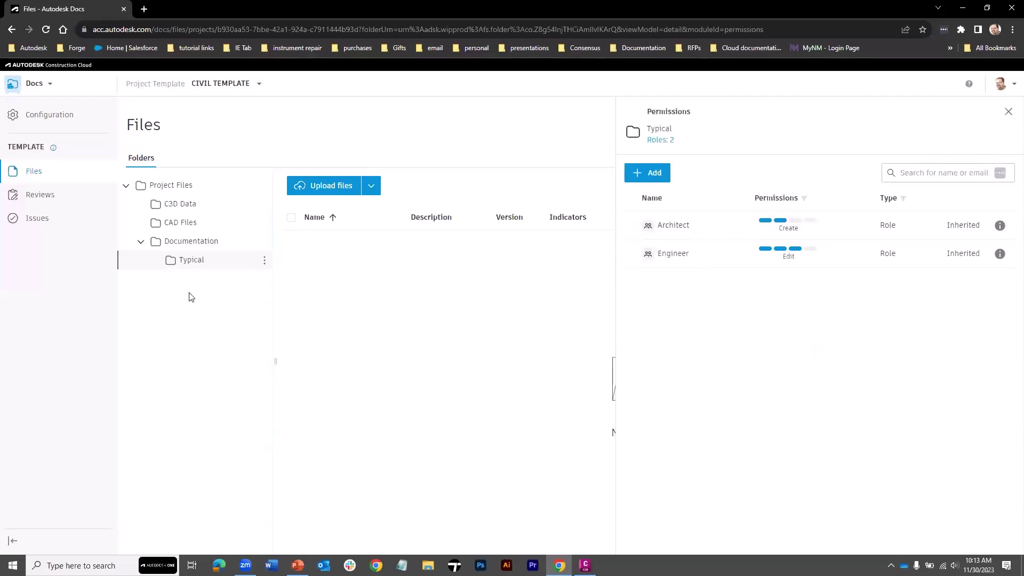
click(1005, 114)
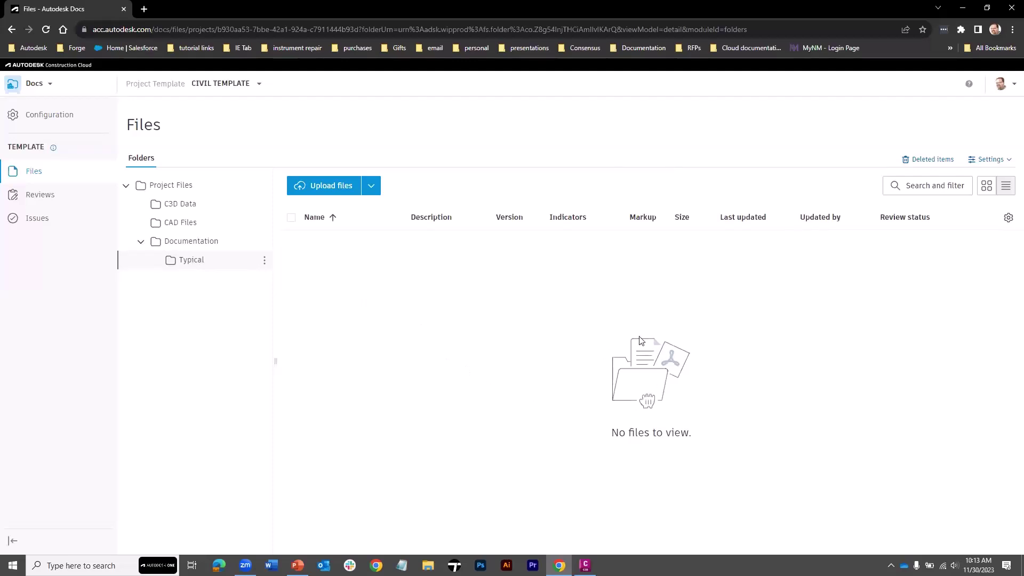
click(326, 186)
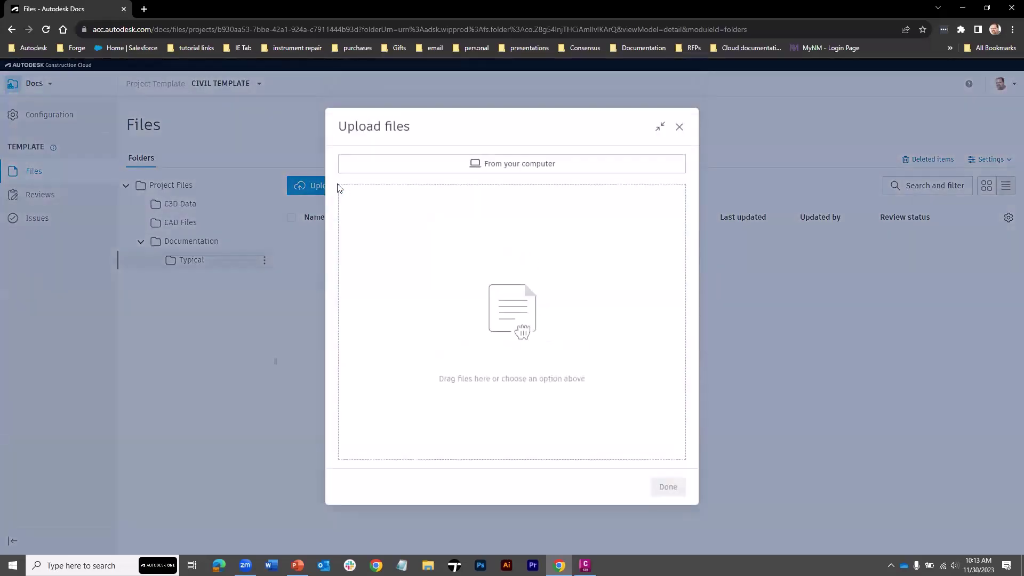
click(425, 166)
click(197, 78)
ctrl+click(202, 89)
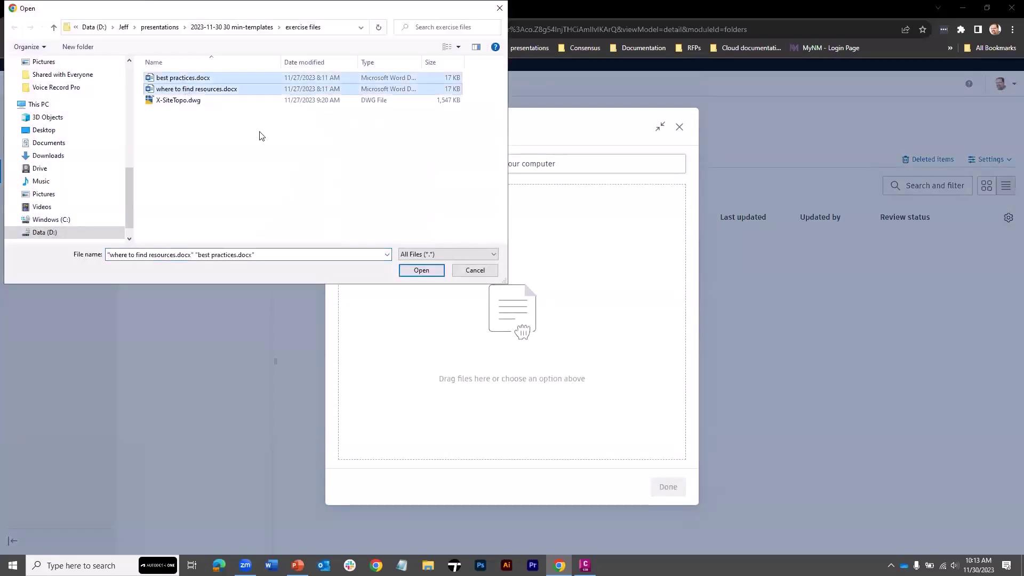
click(421, 271)
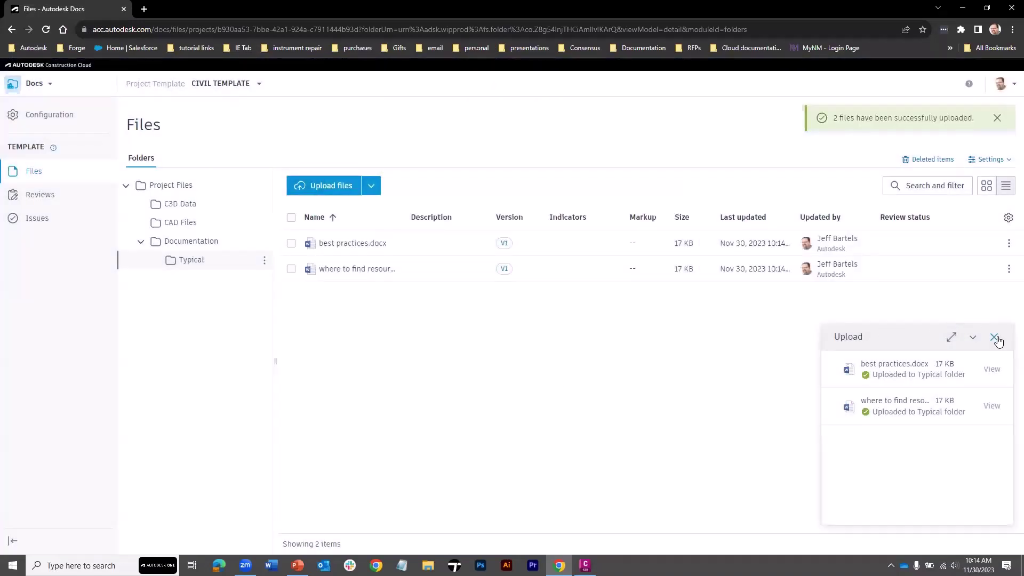
click(995, 338)
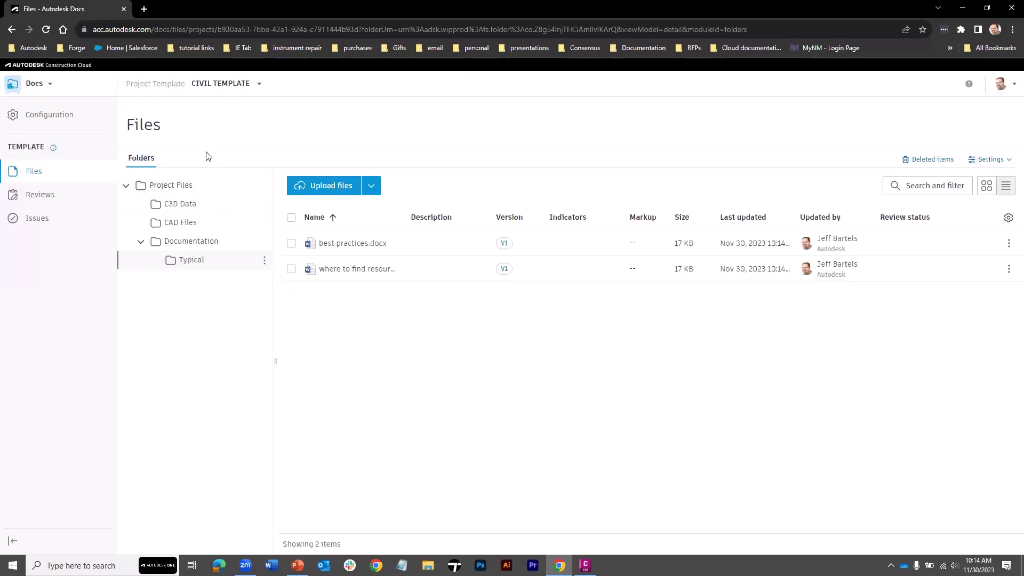
In the template's issue settings, review the Design and General issue types and deactivate the Safety category.
click(43, 222)
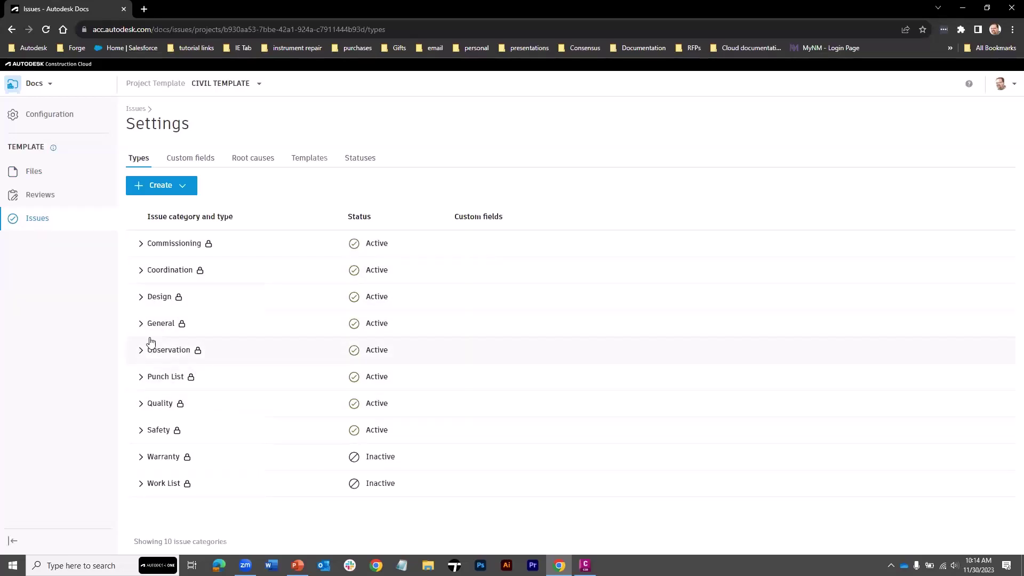
click(141, 297)
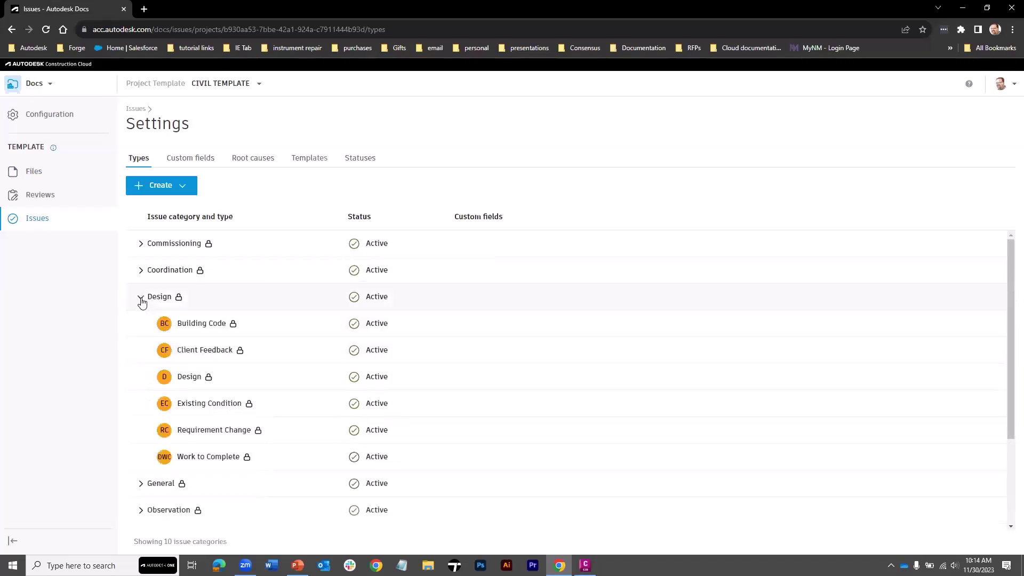
click(141, 300)
click(142, 324)
click(141, 323)
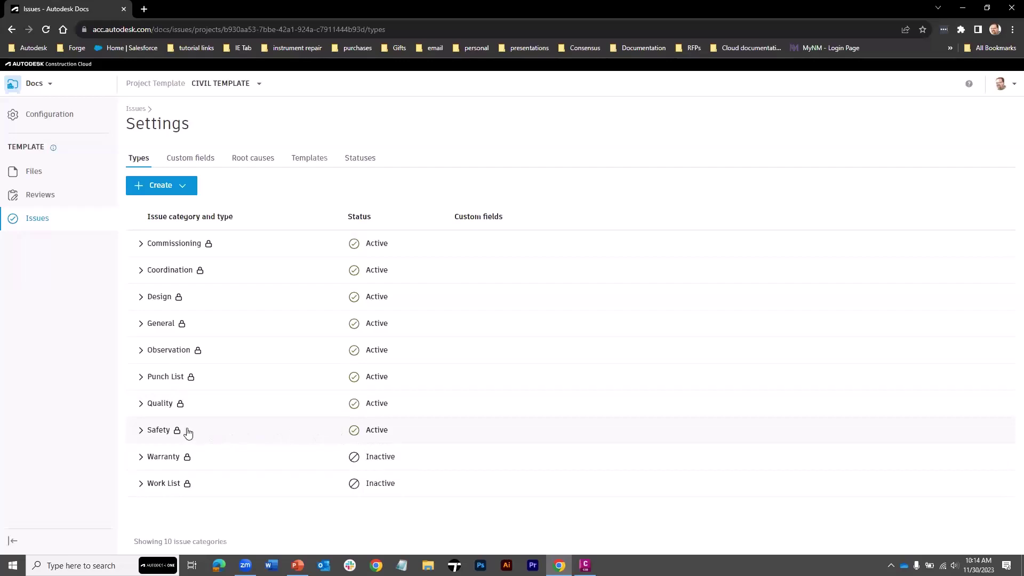
click(241, 432)
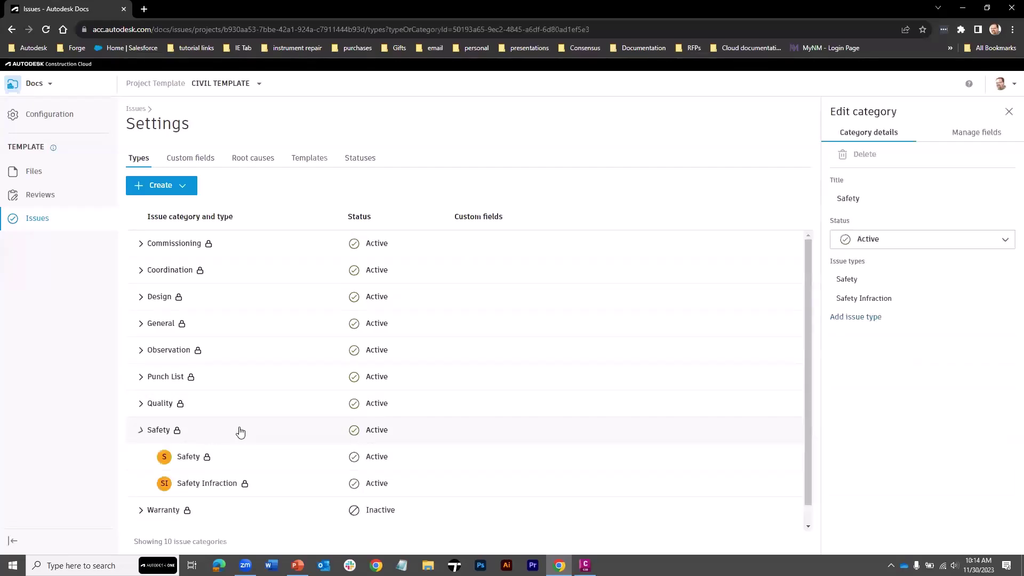
click(885, 245)
click(883, 286)
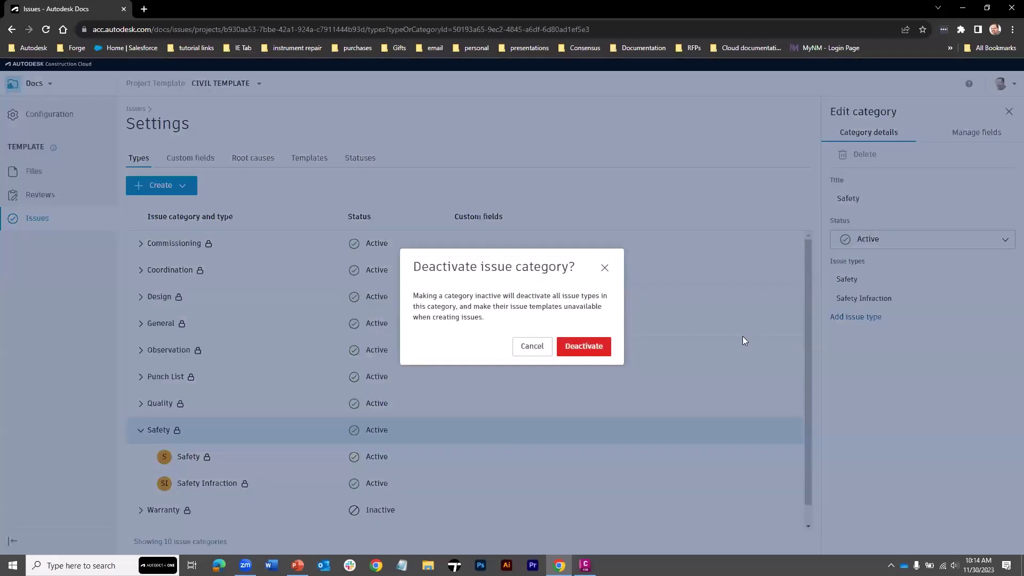
click(583, 346)
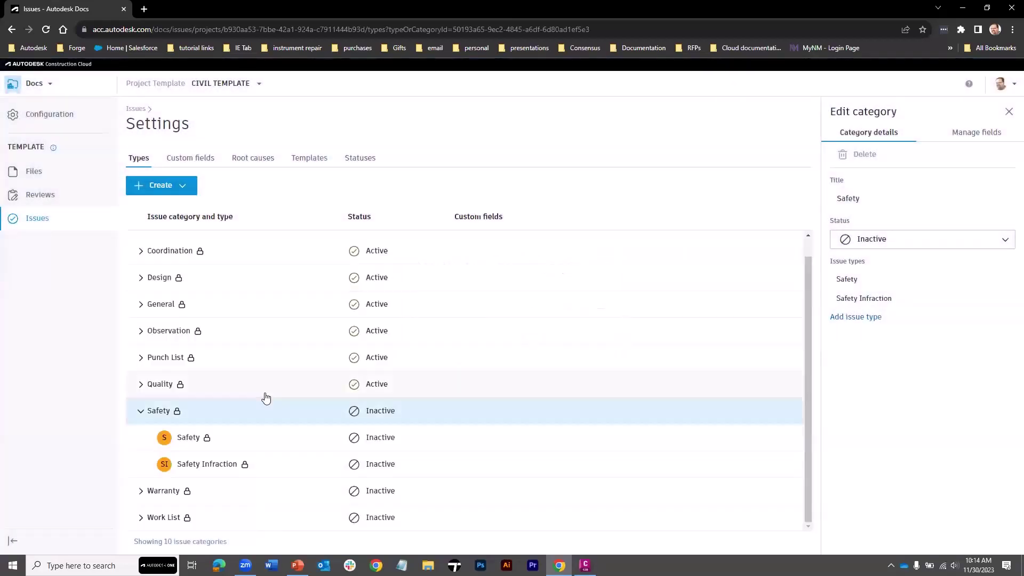
Deactivate the Quality issue category in the template's issue settings.
click(221, 387)
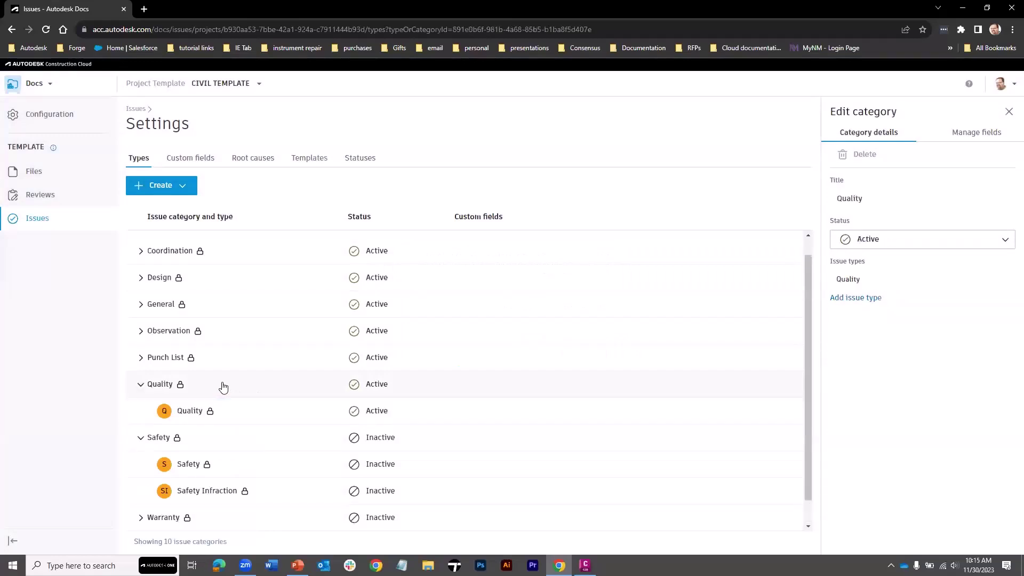
click(877, 238)
click(879, 285)
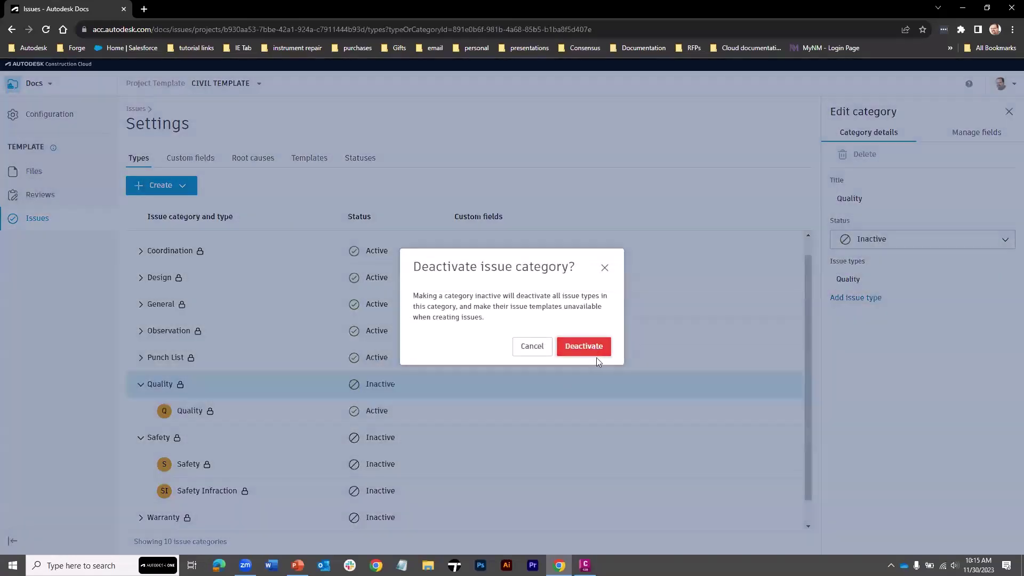
click(592, 353)
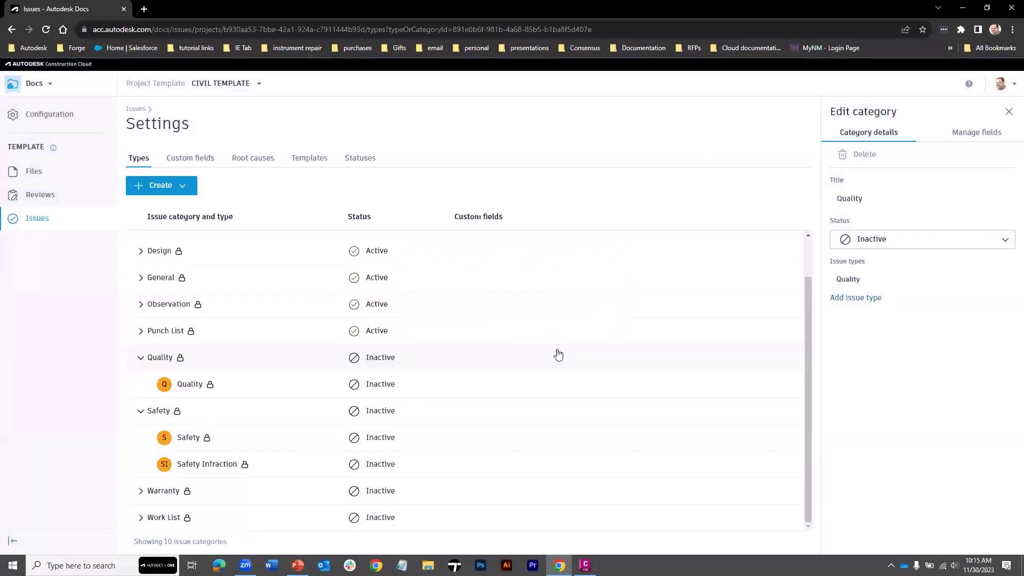
Look at the options for creating issue categories and types, and view the list of issue statuses.
click(182, 186)
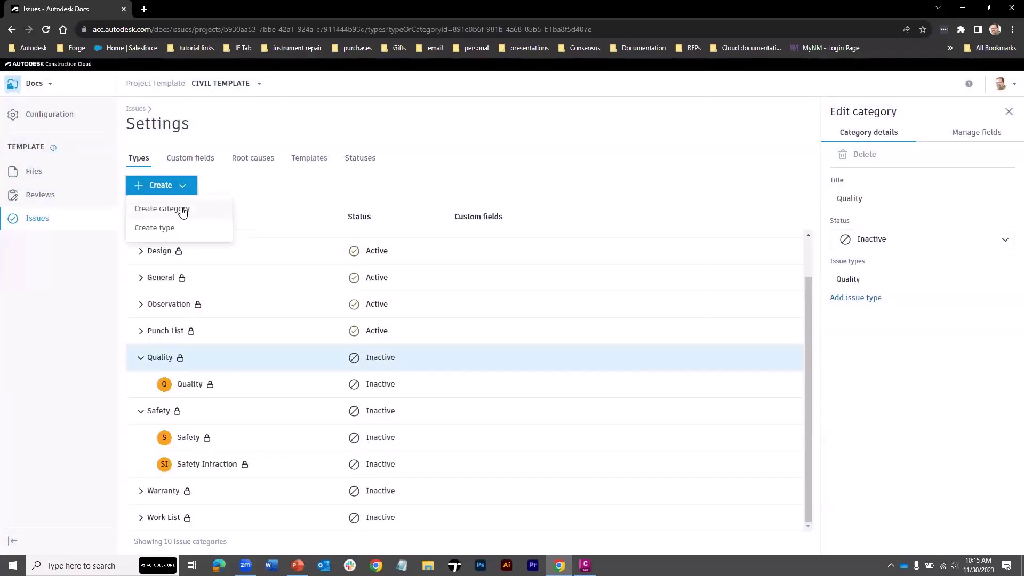
click(232, 192)
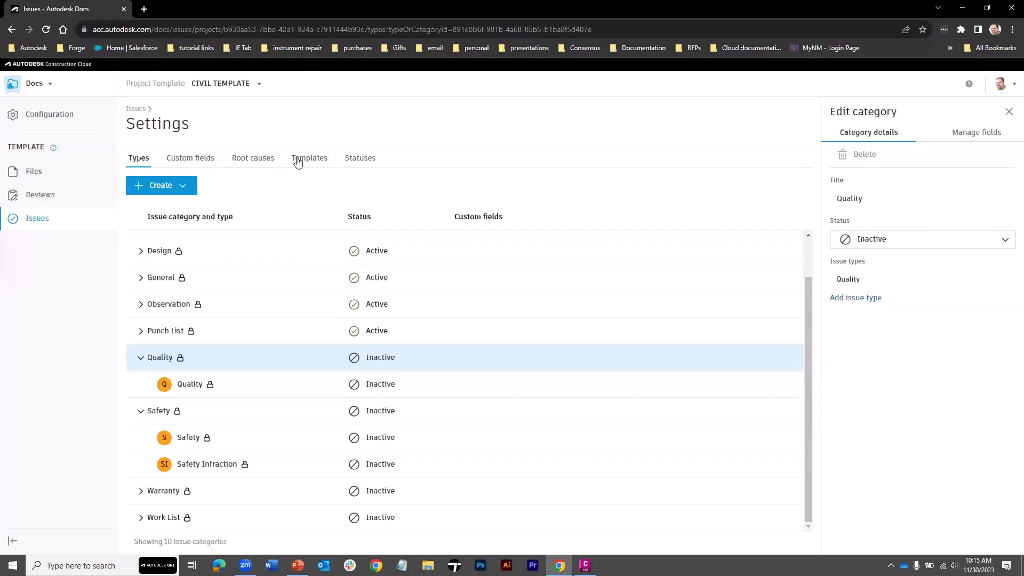
click(357, 160)
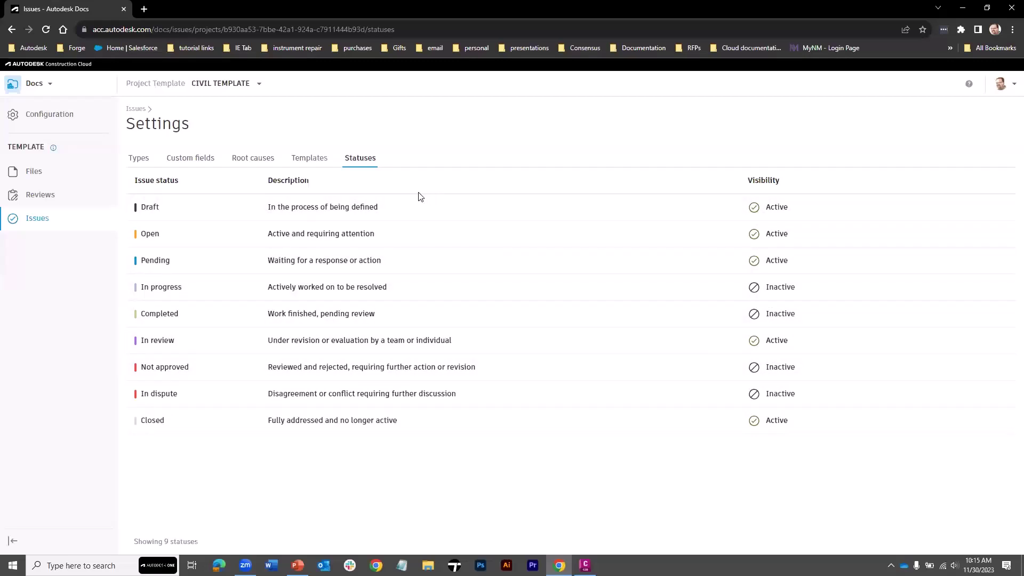
In the template's Project Admin members, start adding project members and select the first two existing users.
click(50, 87)
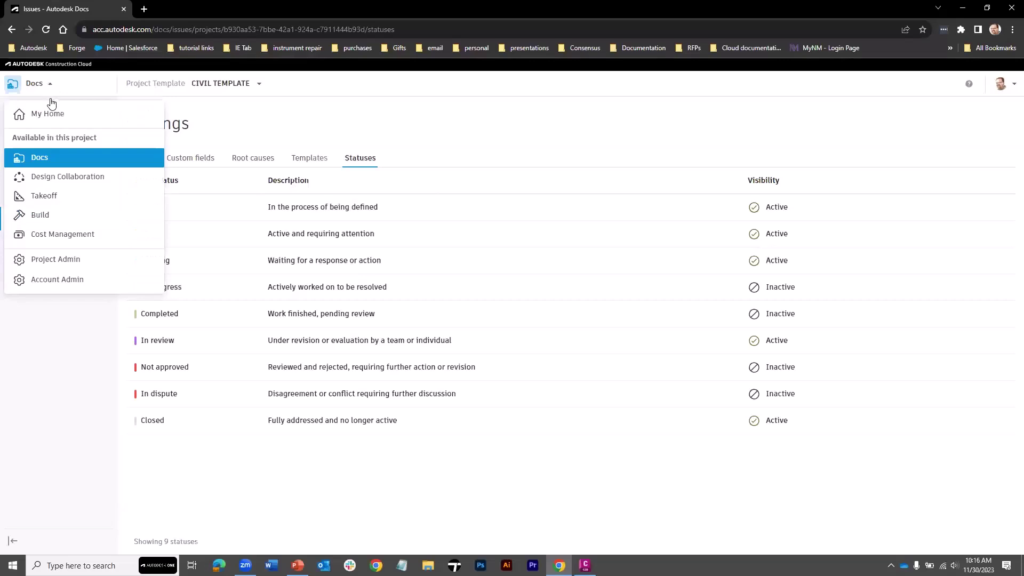
click(44, 261)
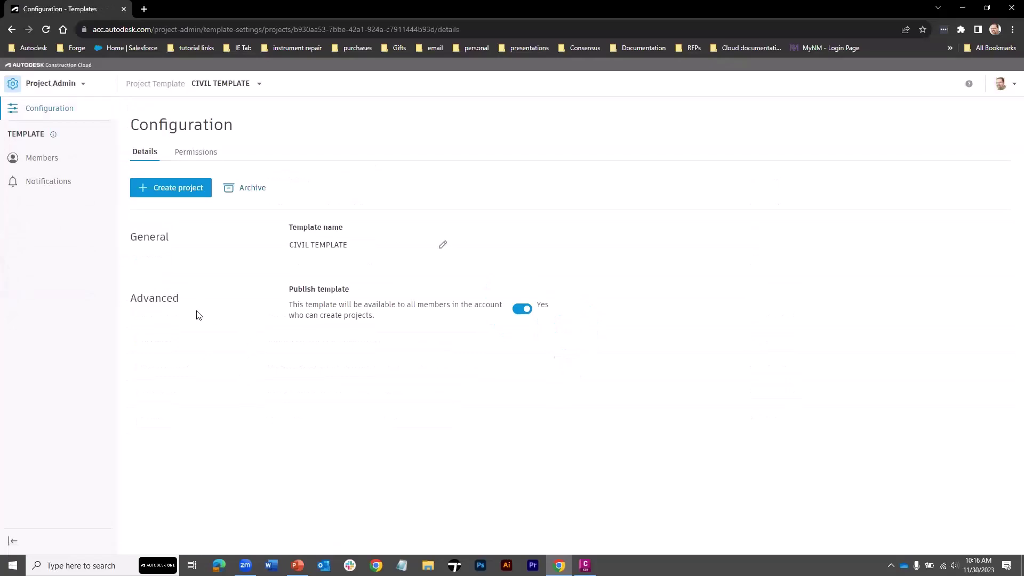
click(35, 163)
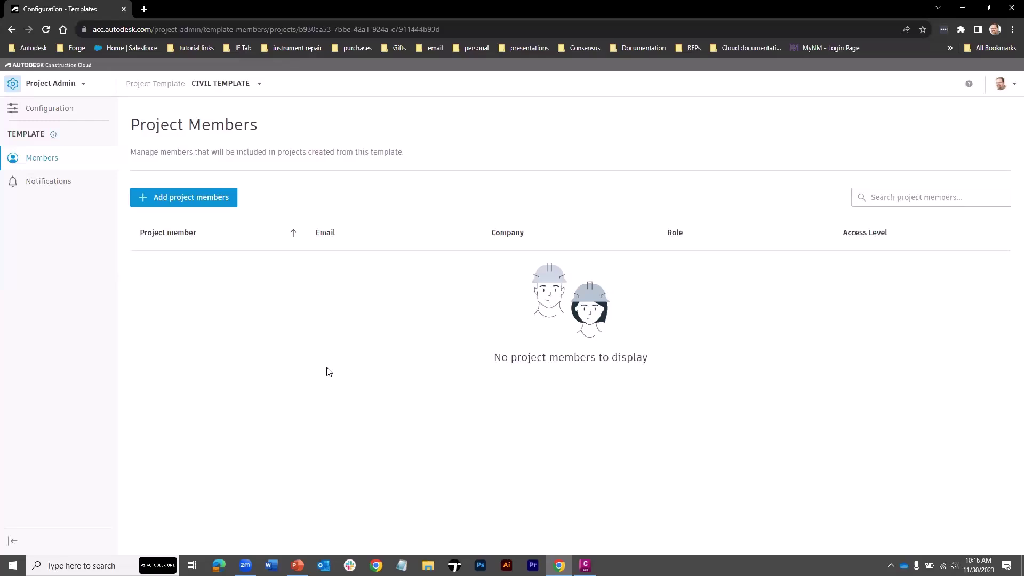
click(181, 199)
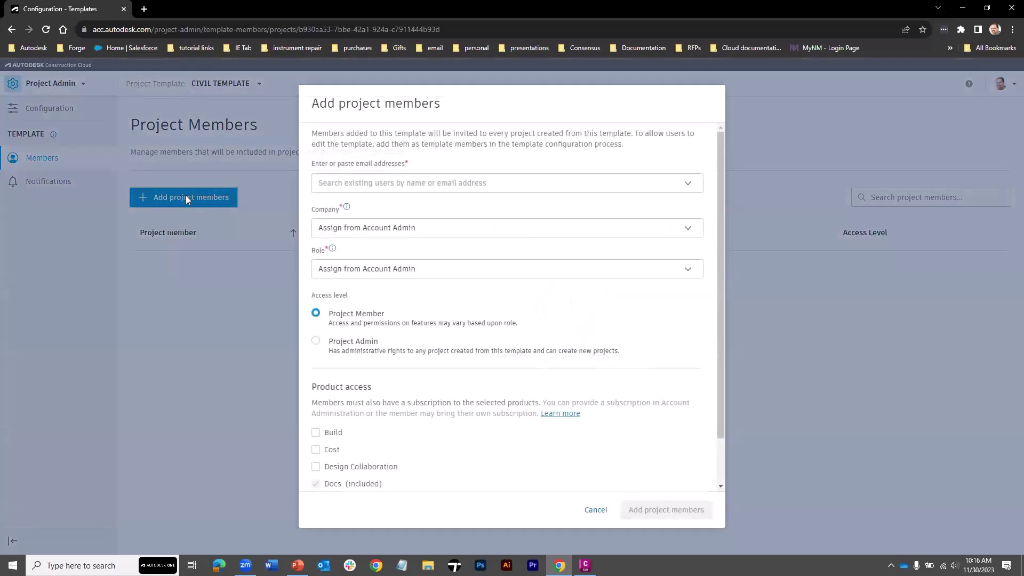
click(352, 184)
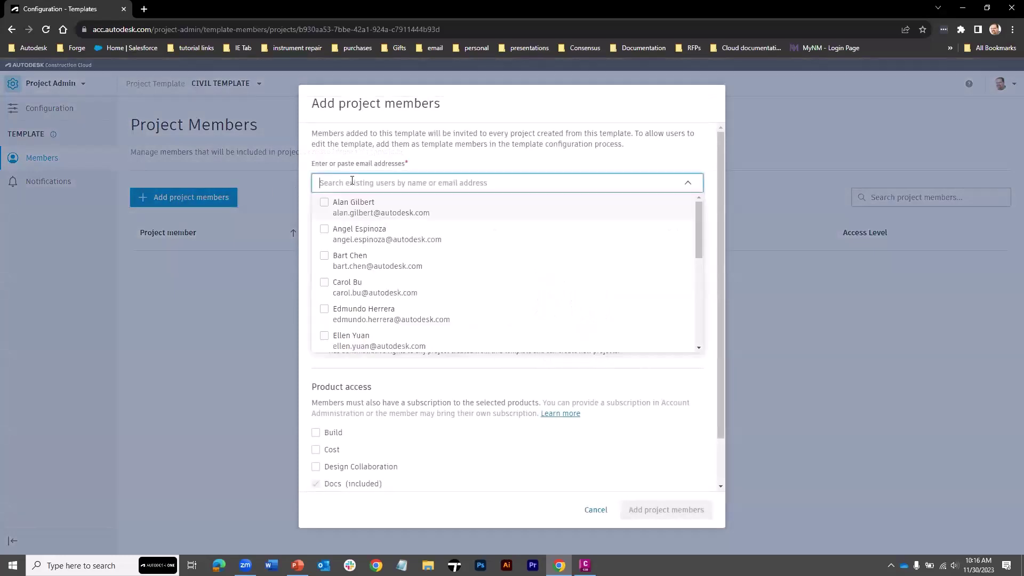
click(337, 206)
click(356, 233)
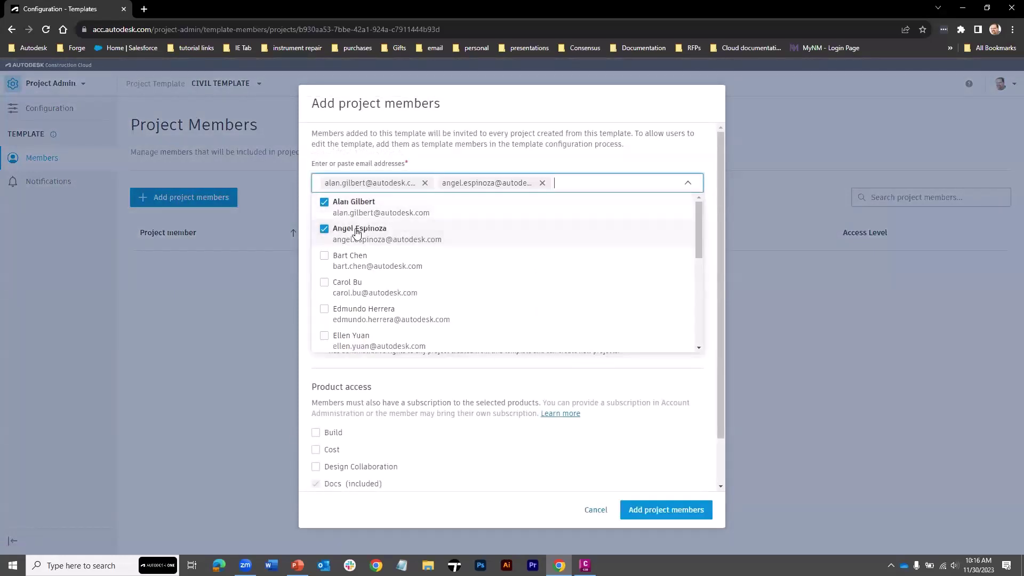
click(302, 203)
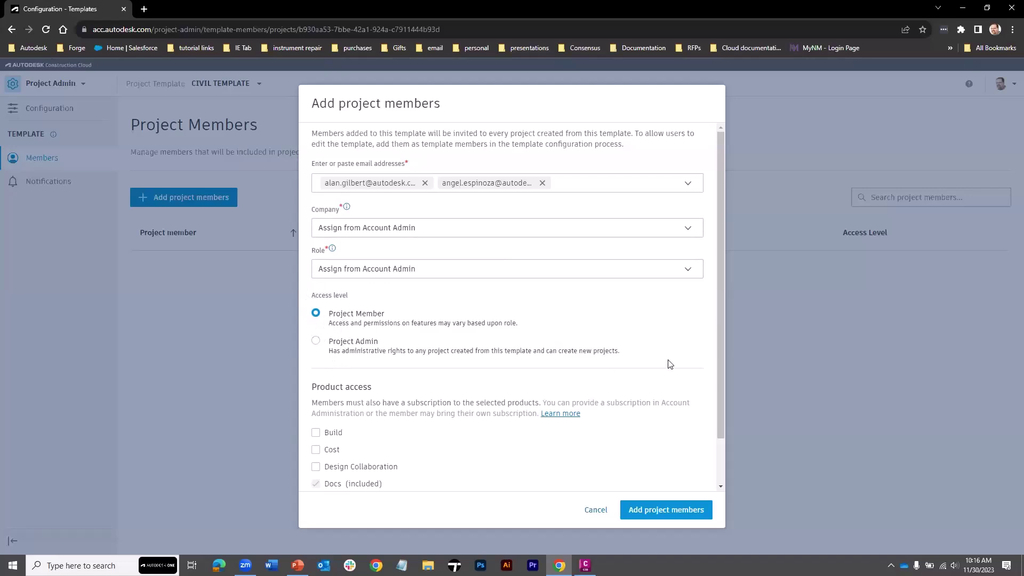
Give the selected members Design Collaboration and Model Coordination access and add them to the template.
drag(723, 348, 726, 399)
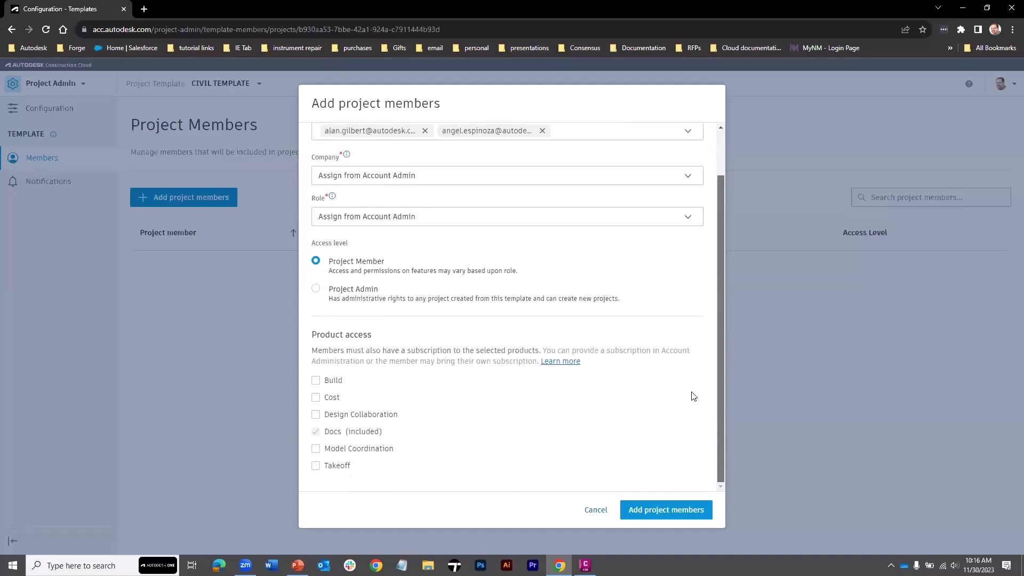
click(316, 415)
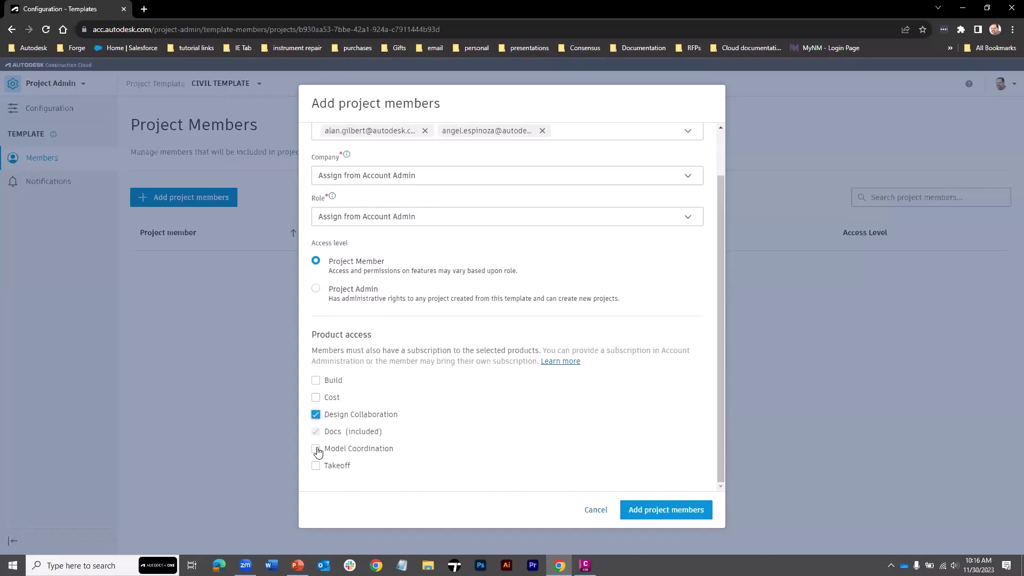
click(316, 448)
click(633, 508)
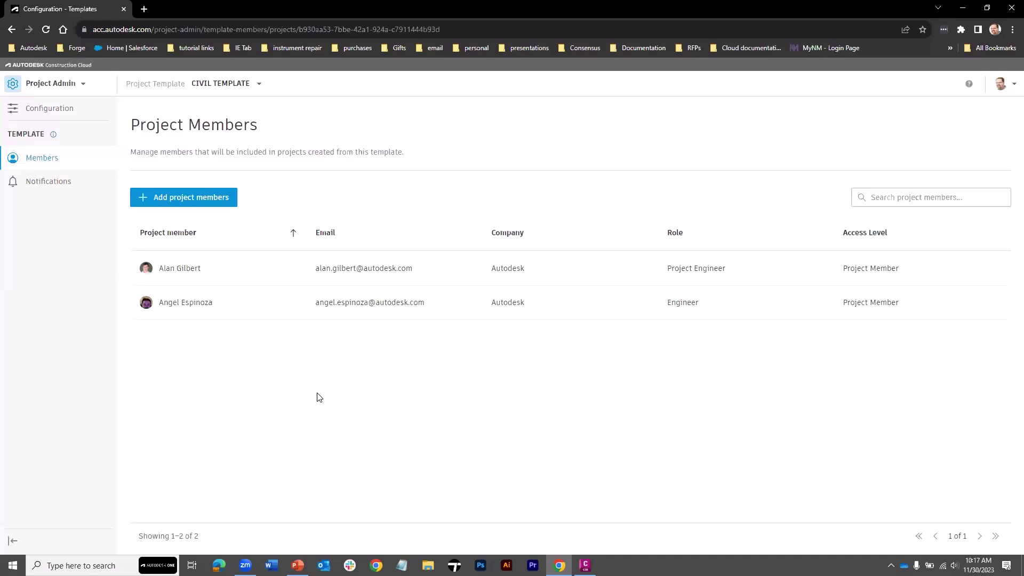
Start a new project from the full projects list, named Huntley Road Extension with project number 44455555.
click(259, 84)
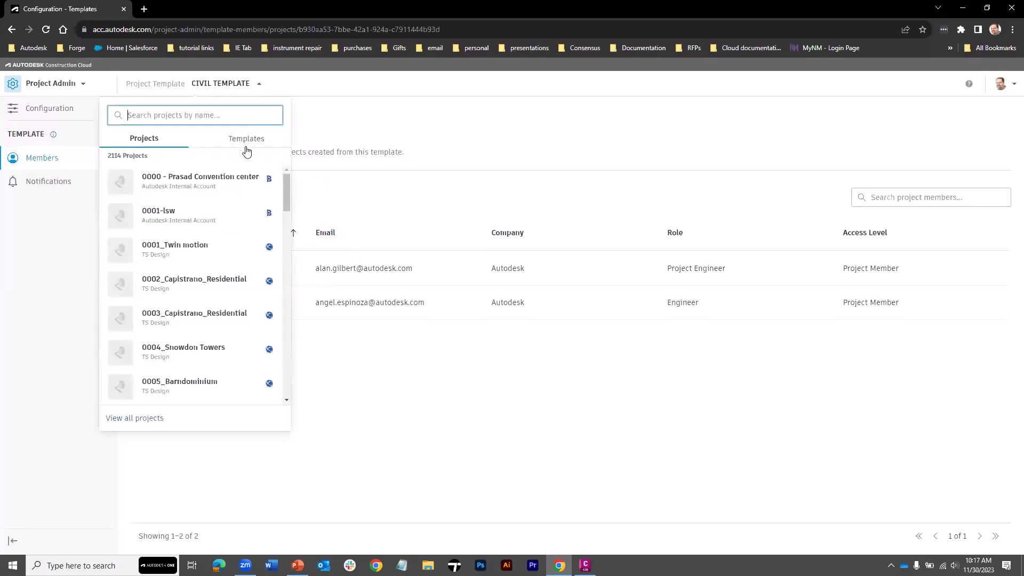
click(150, 419)
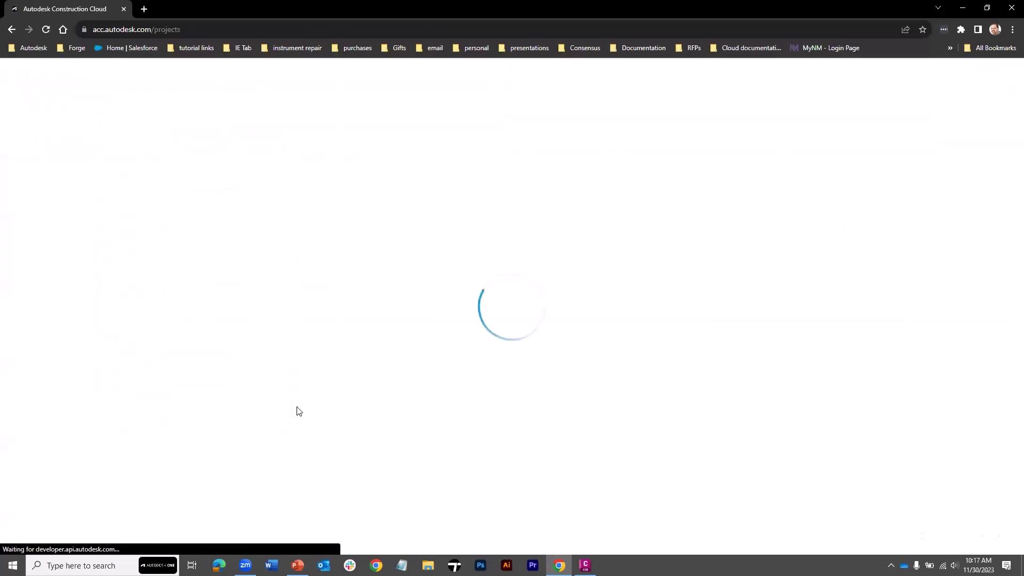
click(72, 241)
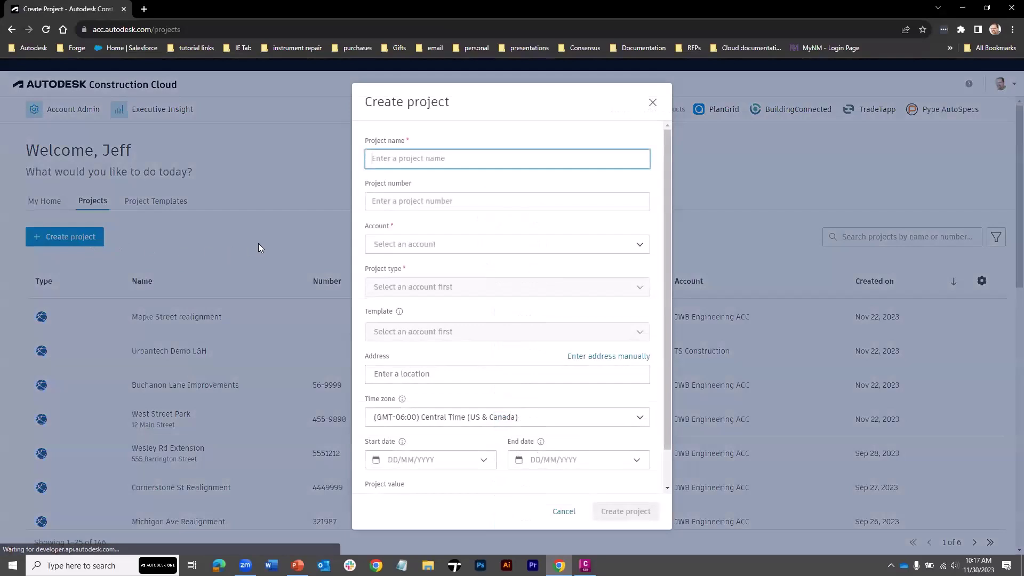
click(373, 163)
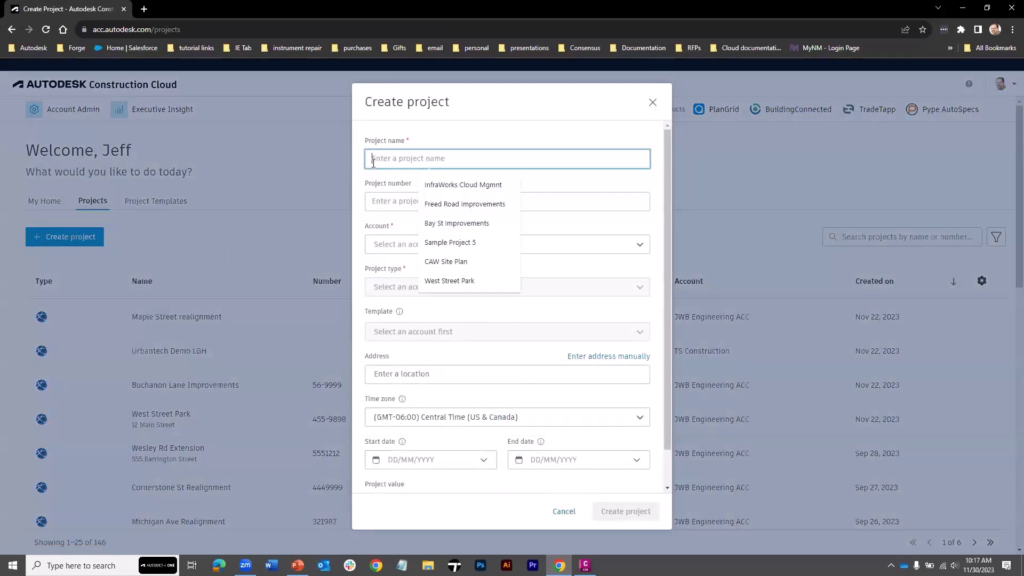
text(Huntley Road Extension)
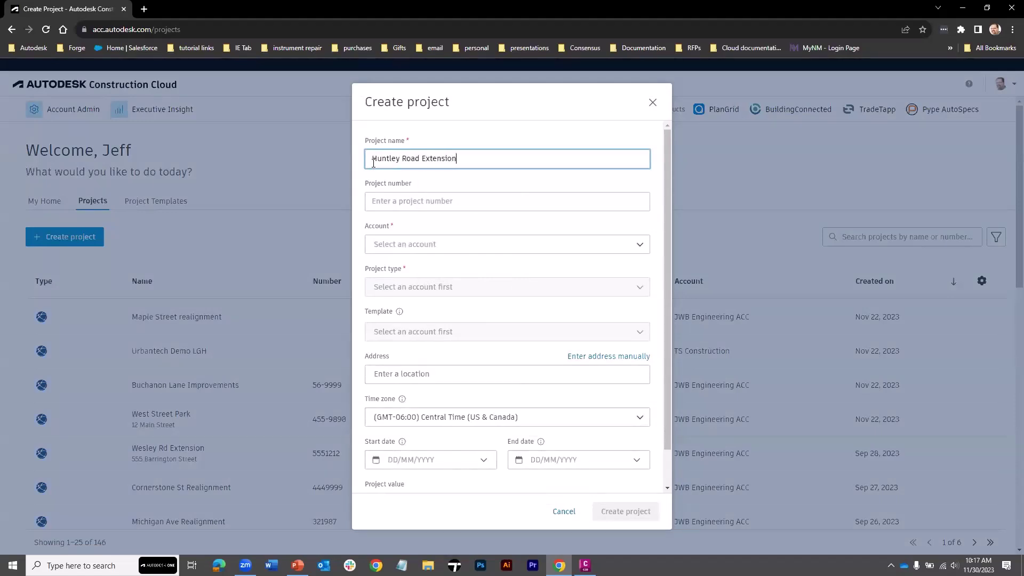
click(394, 207)
text(44455555)
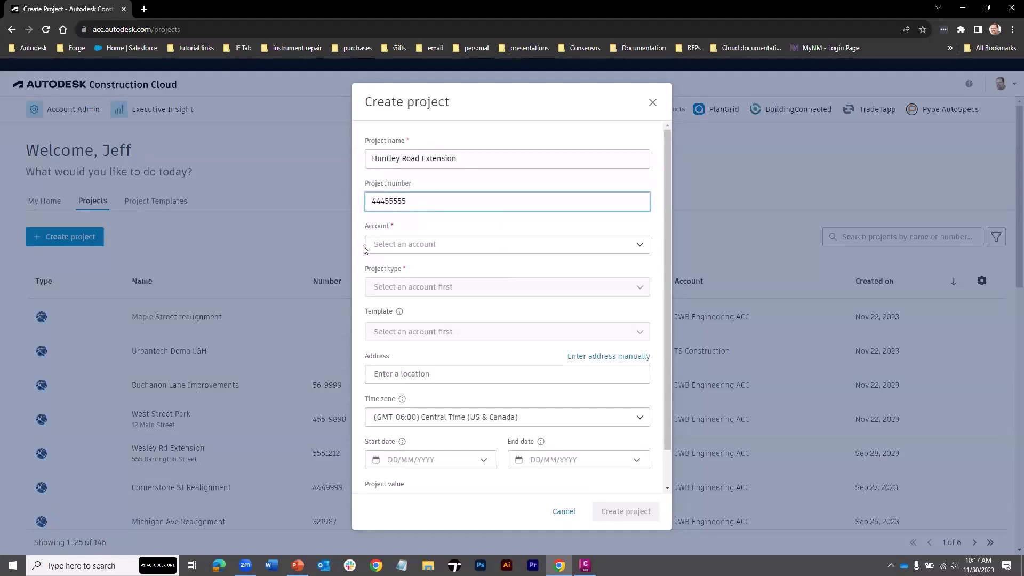
Assign the new project to the JWB Engineering ACC account with project type Streets / Roads / Highways.
click(377, 246)
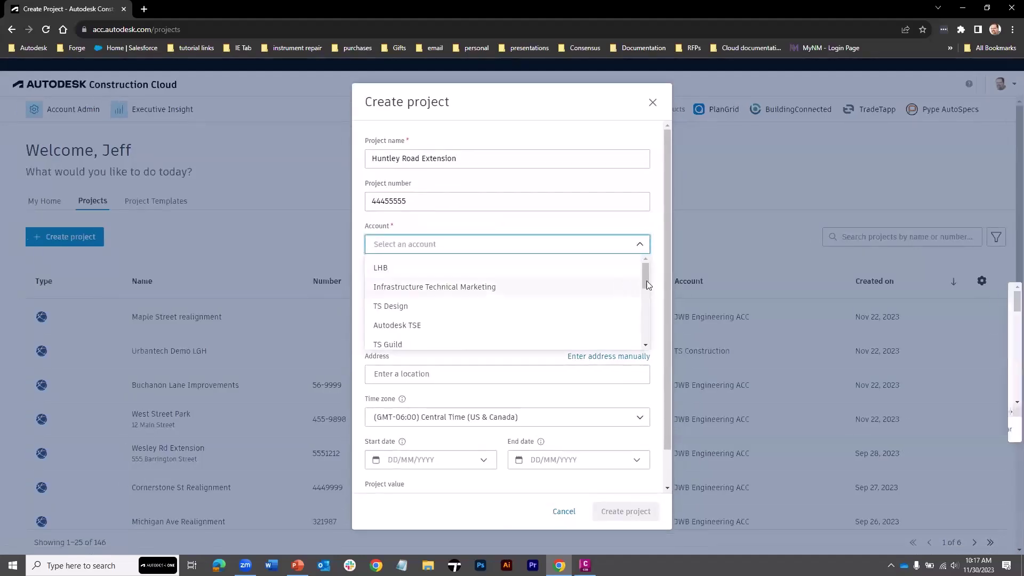
drag(646, 279, 656, 339)
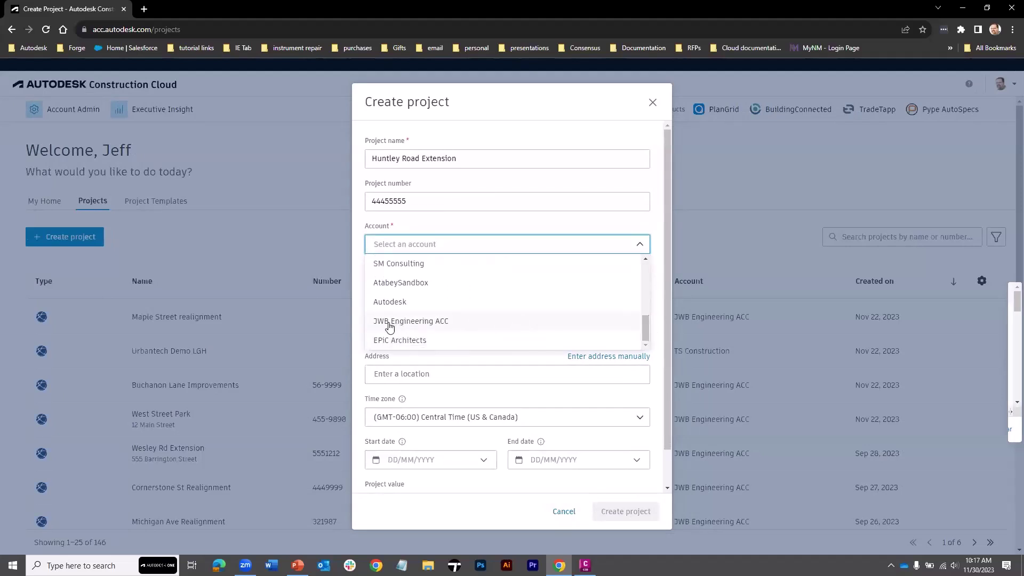
click(368, 321)
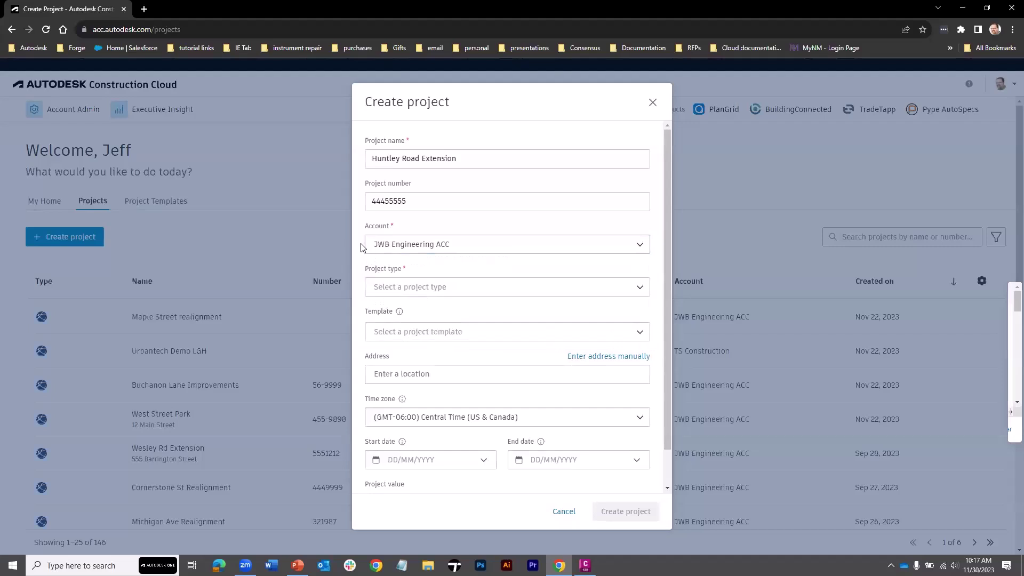
click(380, 291)
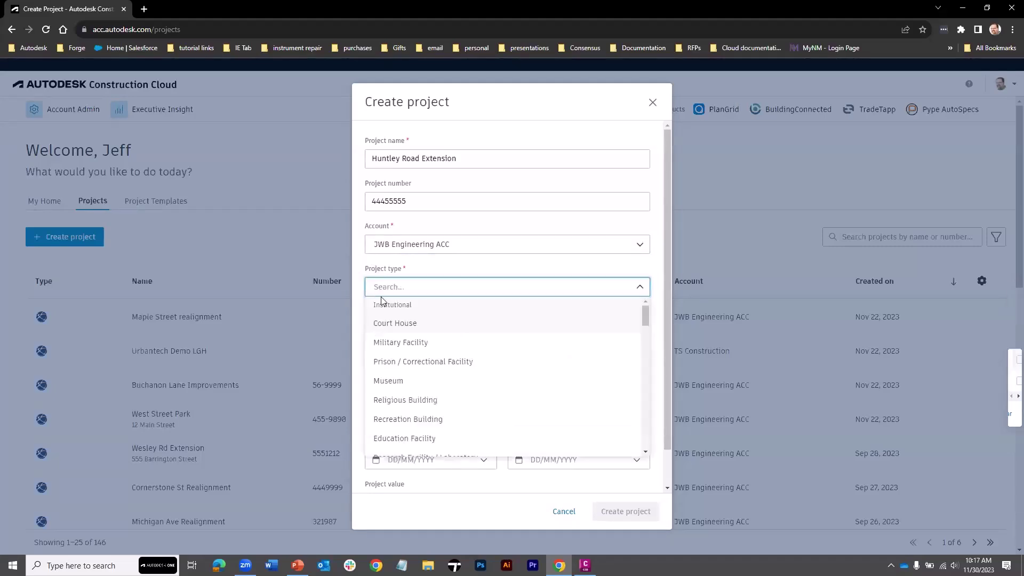
scroll(398, 351, down, 10)
scroll(399, 355, down, 5)
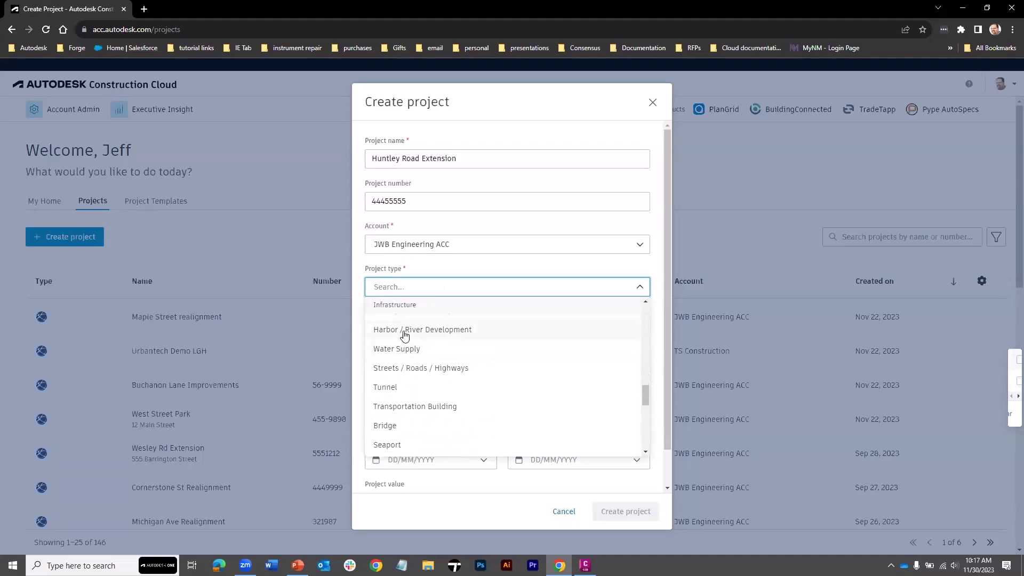
click(403, 368)
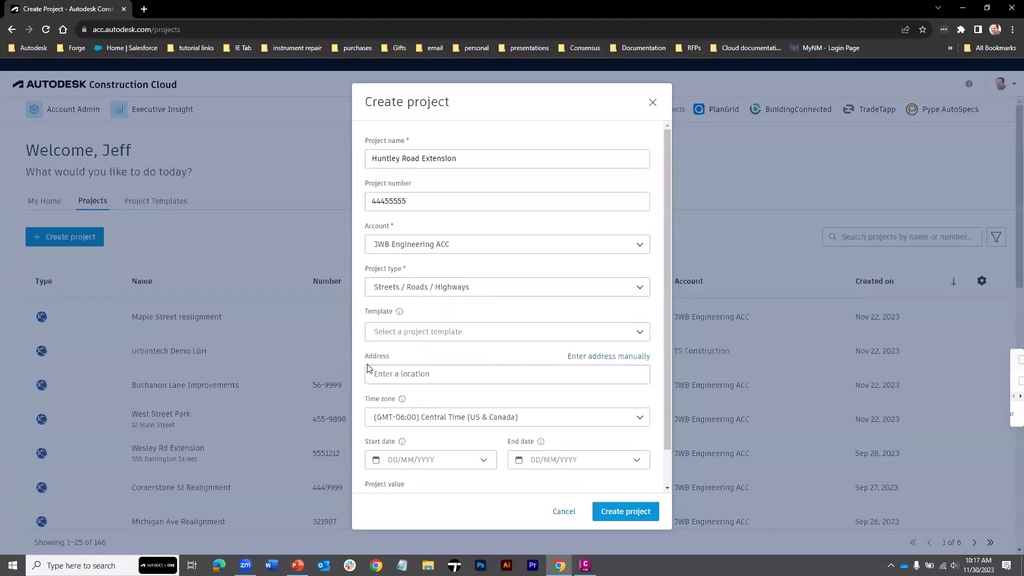
Base the new project on the published CIVIL TEMPLATE and create it.
click(398, 333)
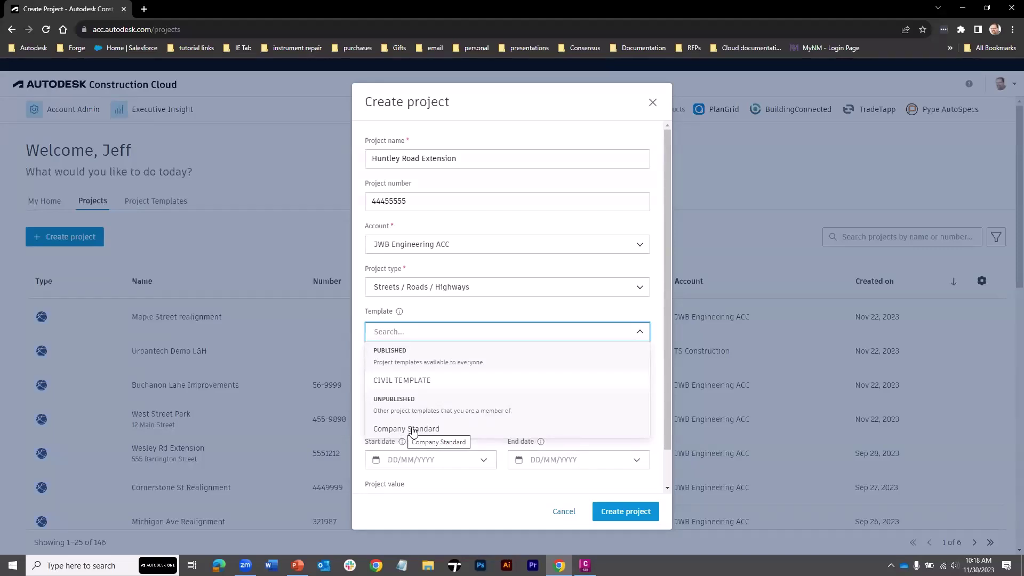
click(404, 380)
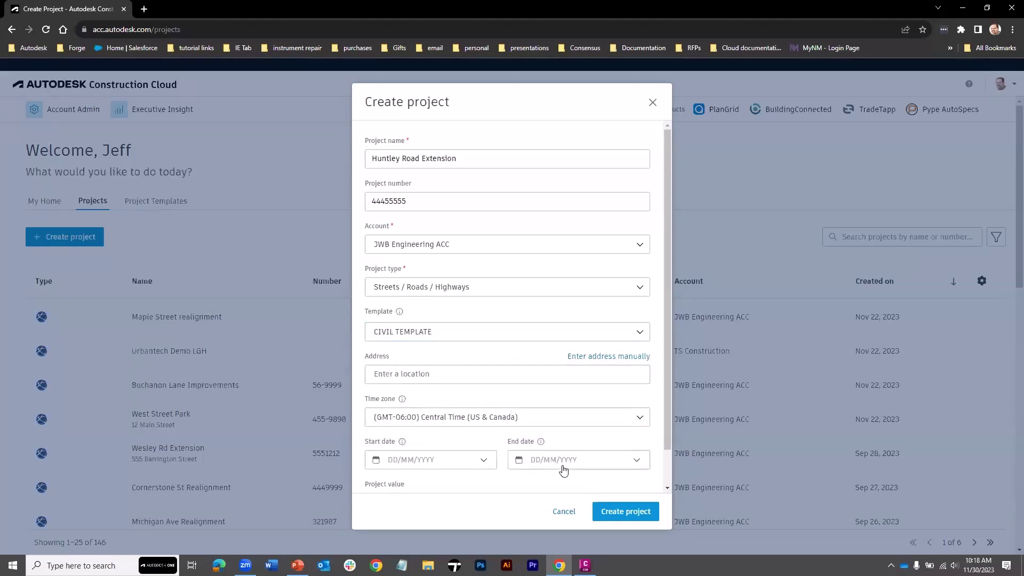
click(608, 511)
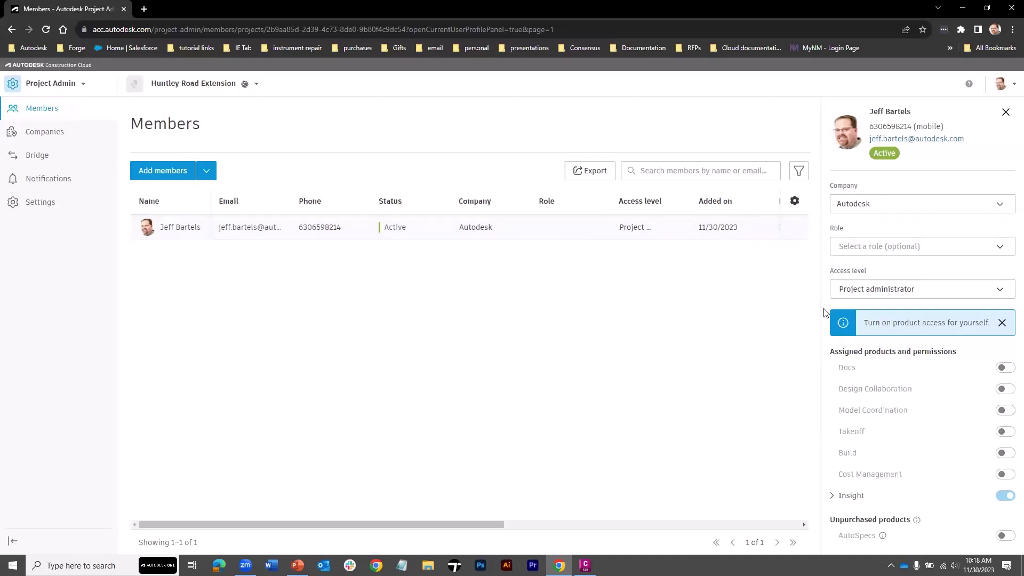
Dismiss the product access notice and turn on Docs, Design Collaboration and Model Coordination for the project administrator.
click(1001, 322)
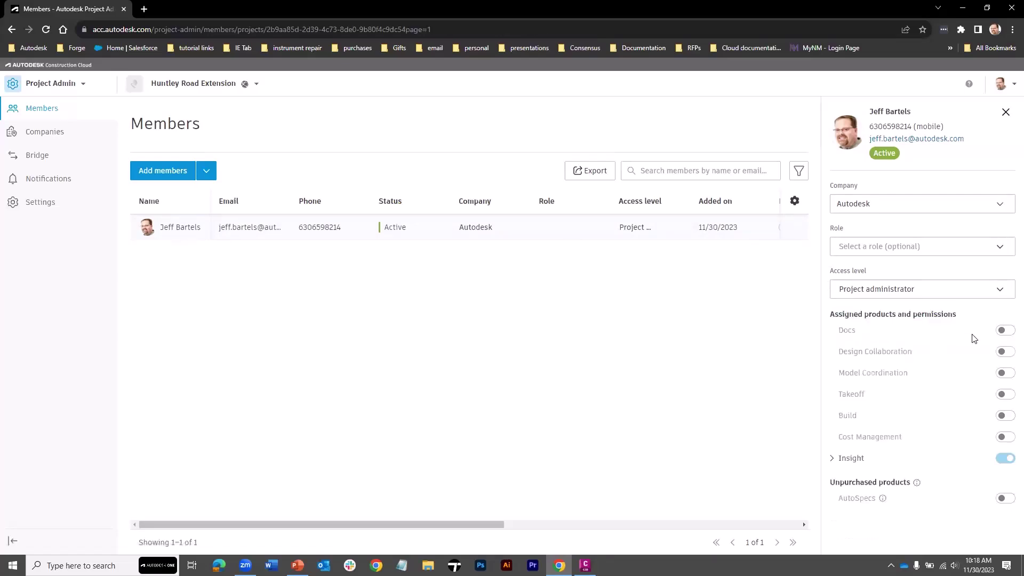
click(1002, 331)
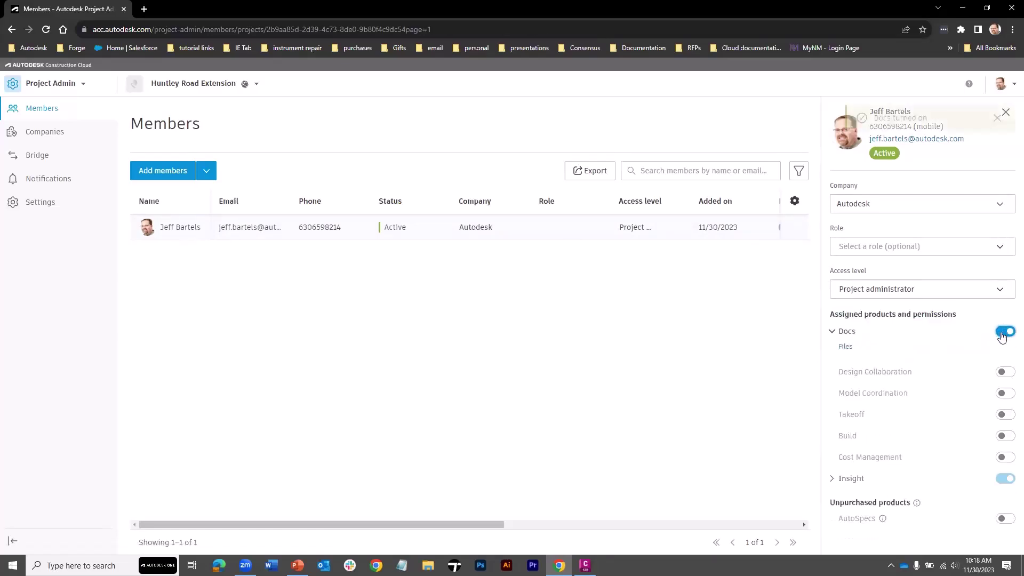
click(1003, 353)
click(1004, 391)
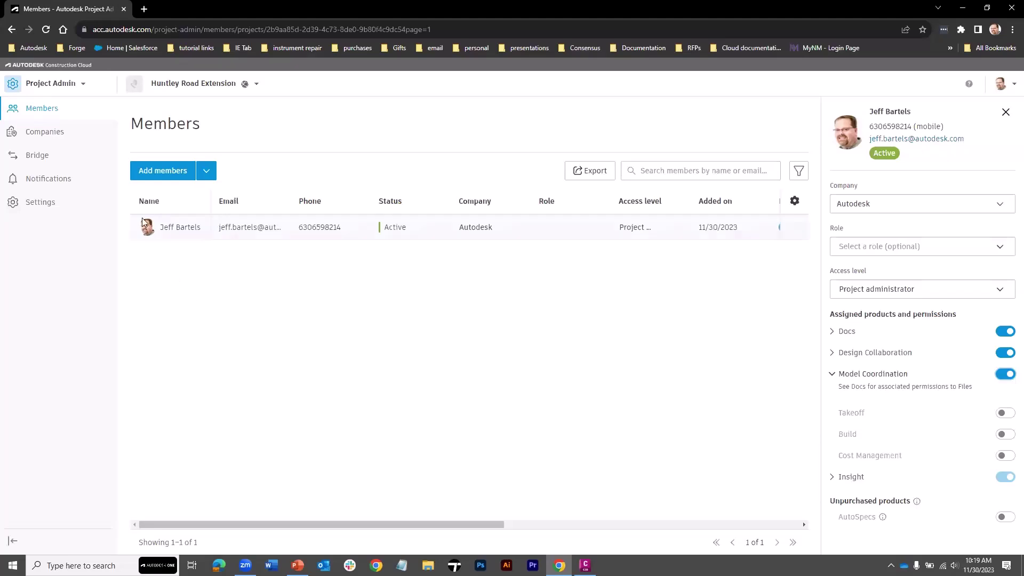
Open the Huntley Road Extension project in Docs and view the files in Documentation's Typical subfolder.
click(84, 86)
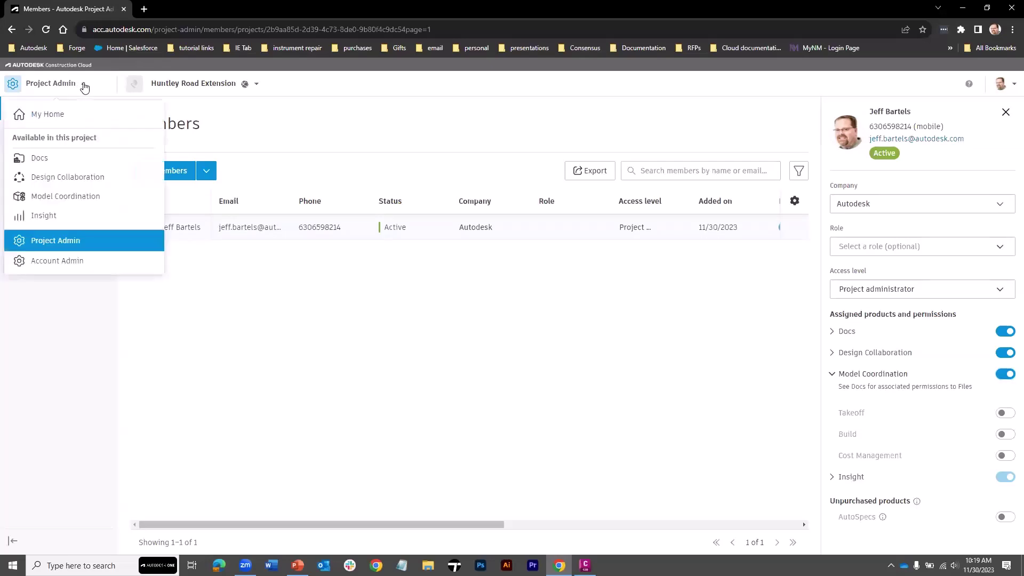
click(42, 159)
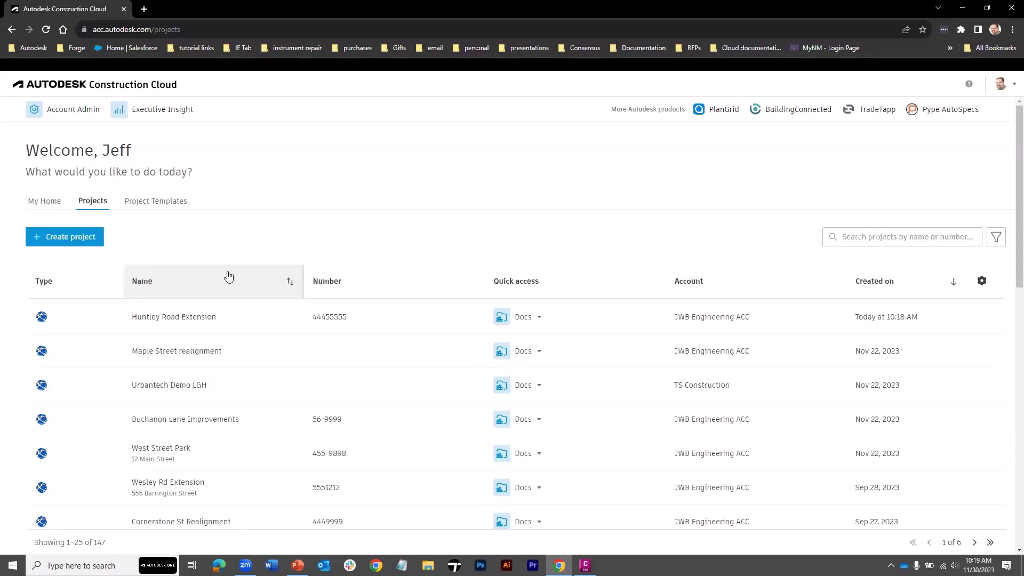
click(177, 322)
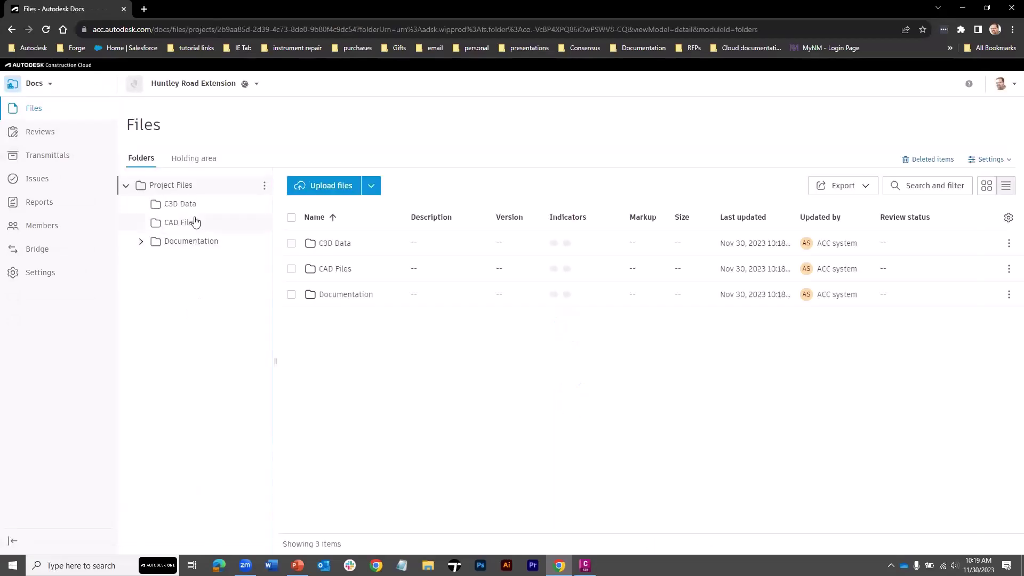
click(141, 241)
click(192, 262)
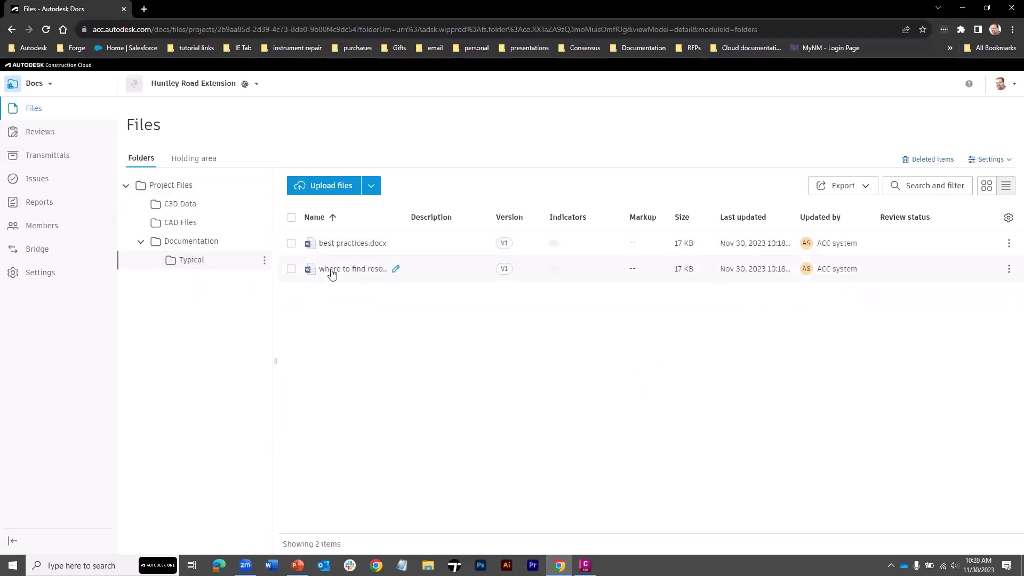
View the permissions settings of the Project Files folder in the new project.
click(235, 188)
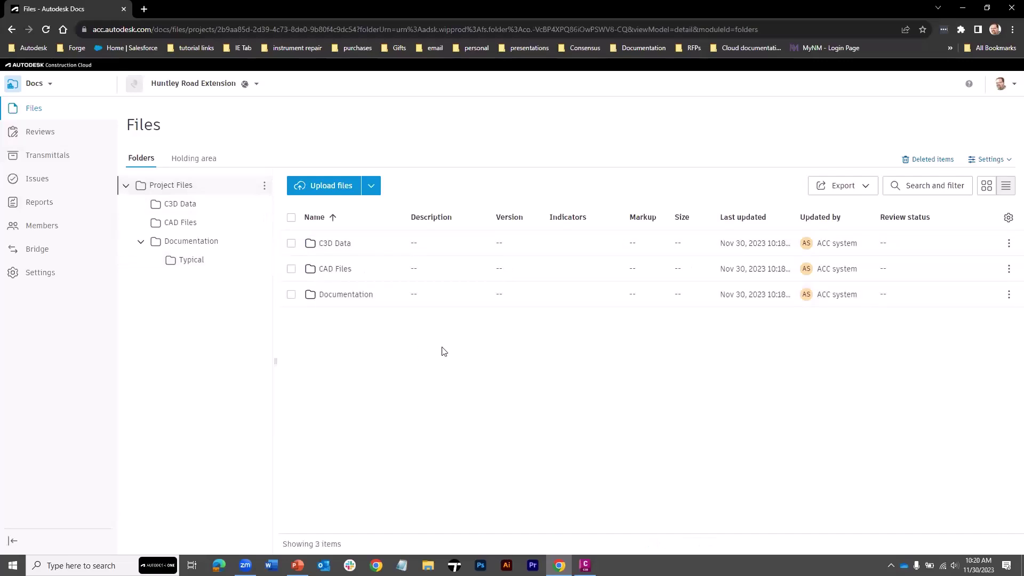
click(265, 187)
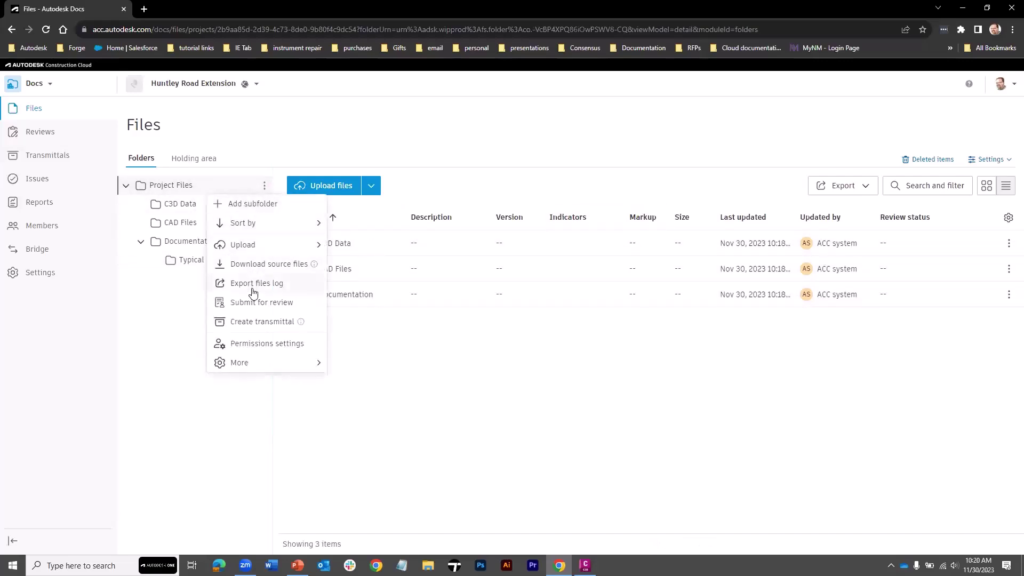
click(255, 343)
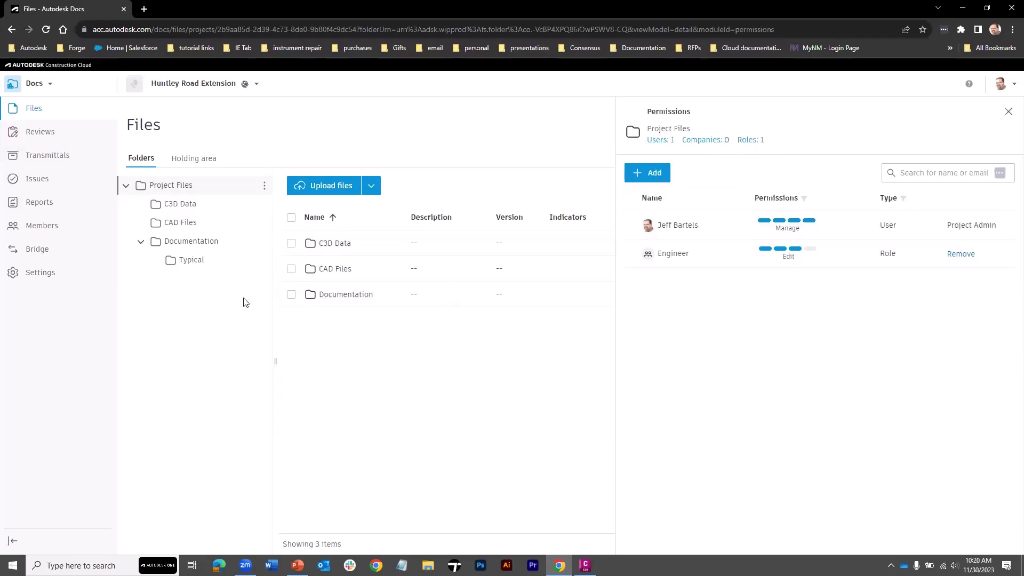
View the permissions settings of the Documentation folder and close them.
click(195, 241)
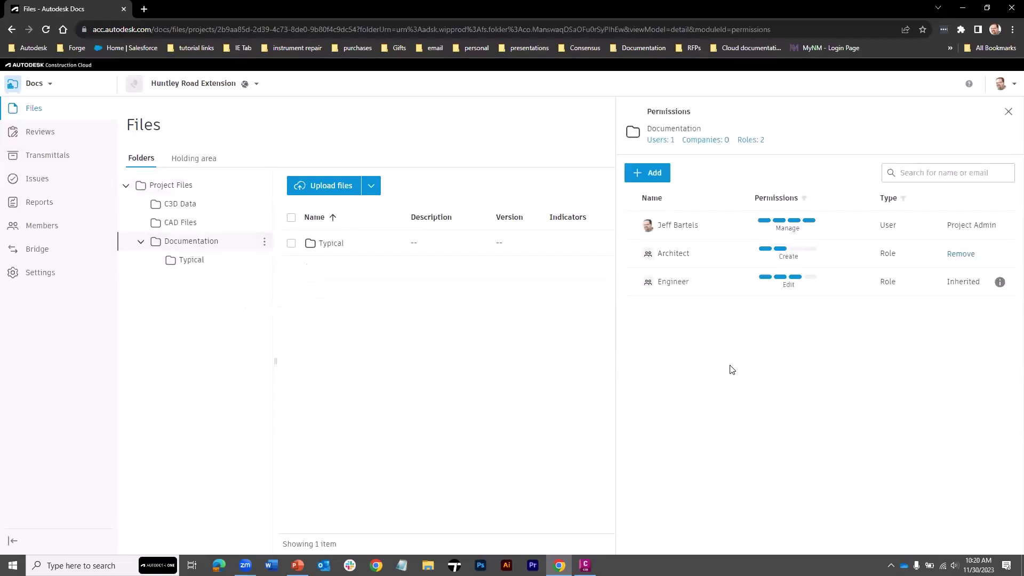
click(1008, 113)
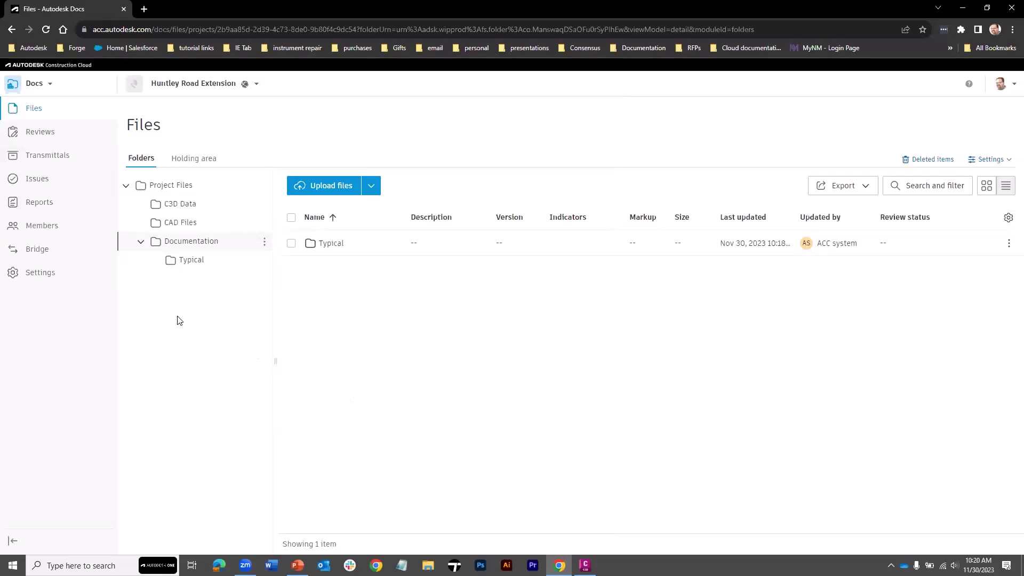
Start a new issue in the project, browse the available issue types through Safety, and discard it.
click(43, 182)
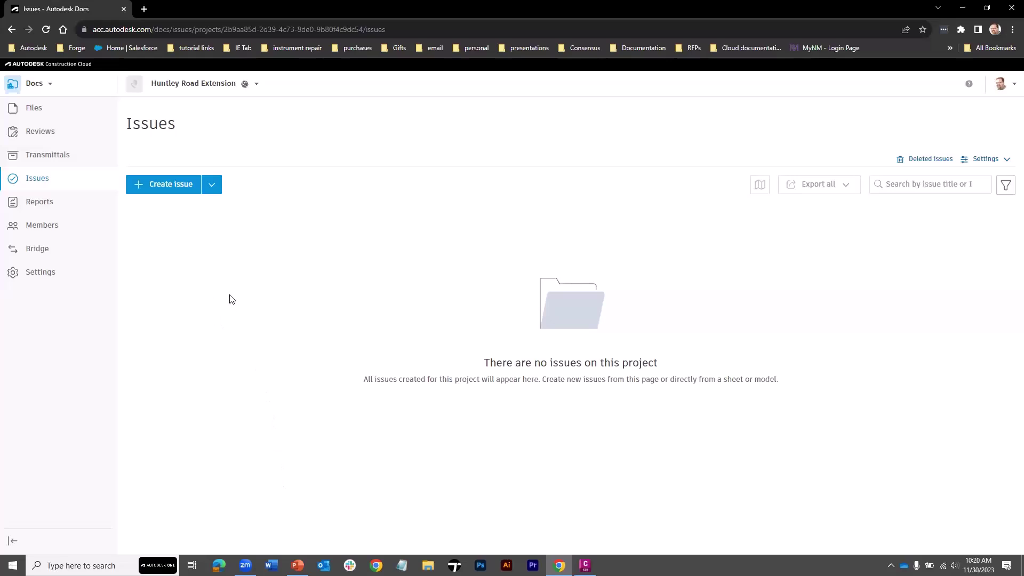
click(172, 185)
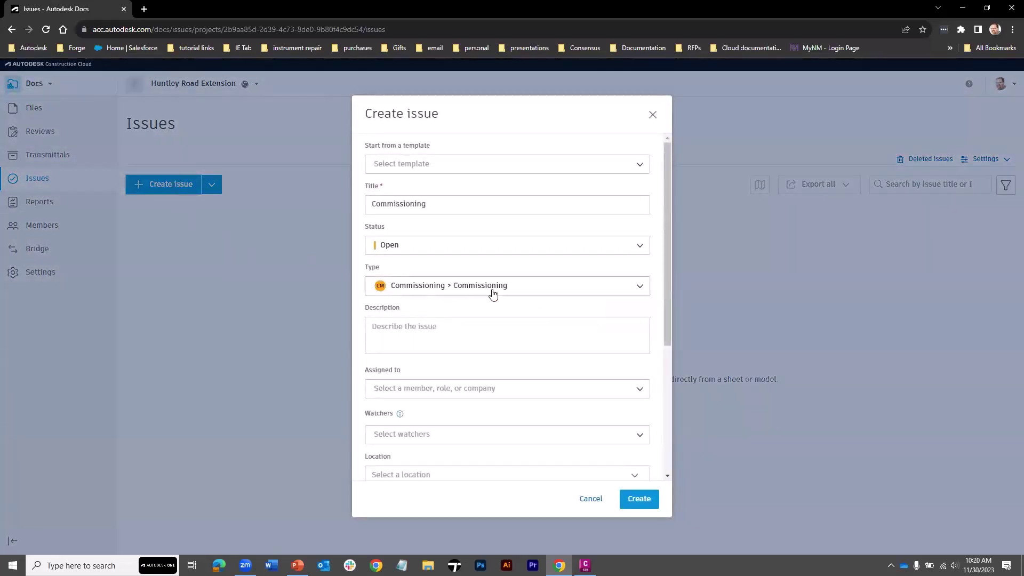
click(638, 286)
scroll(645, 329, down, 1)
drag(645, 333, 649, 422)
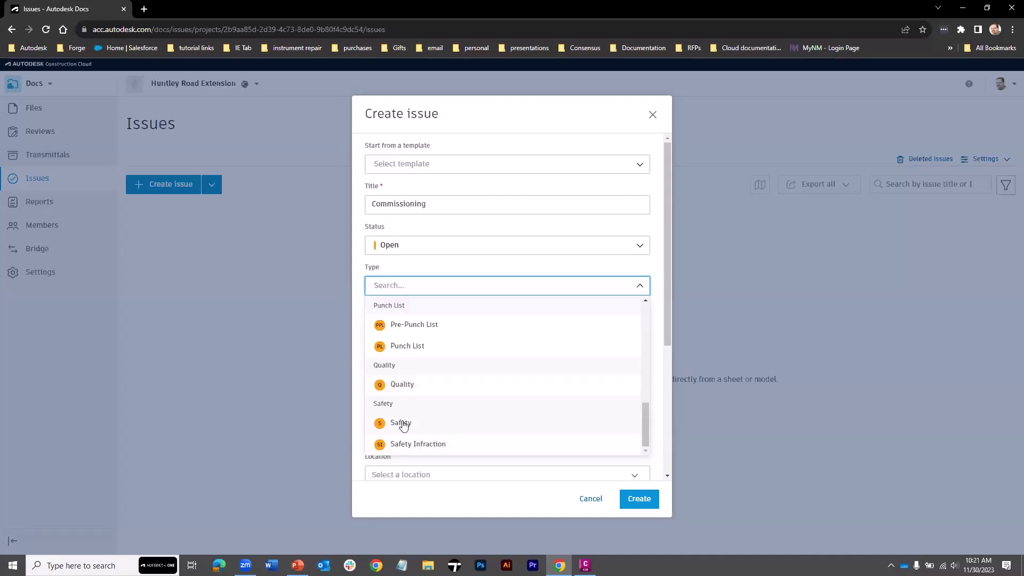
click(653, 115)
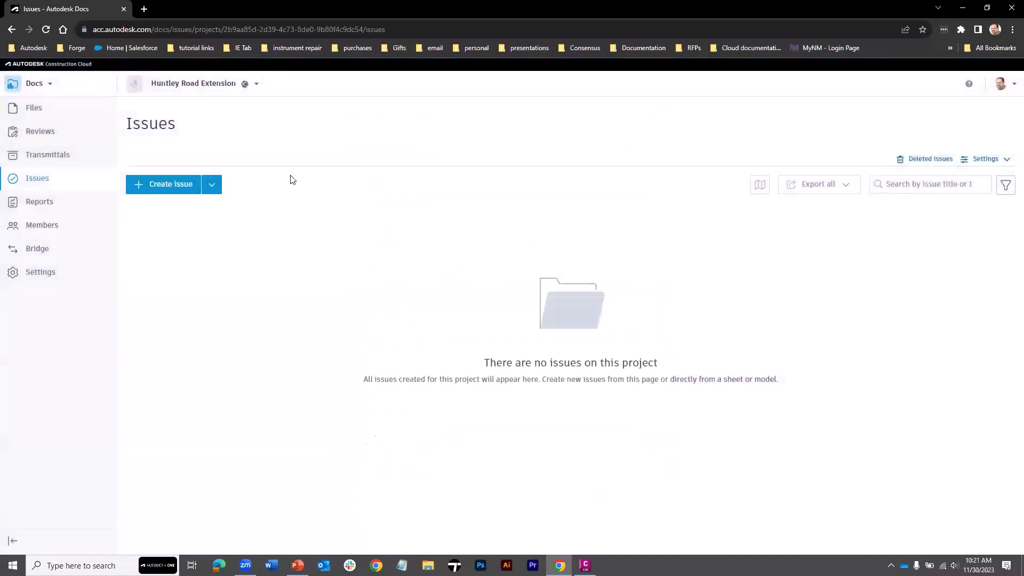
Try to deactivate the Safety category in the project's issue type settings and close its details.
click(980, 162)
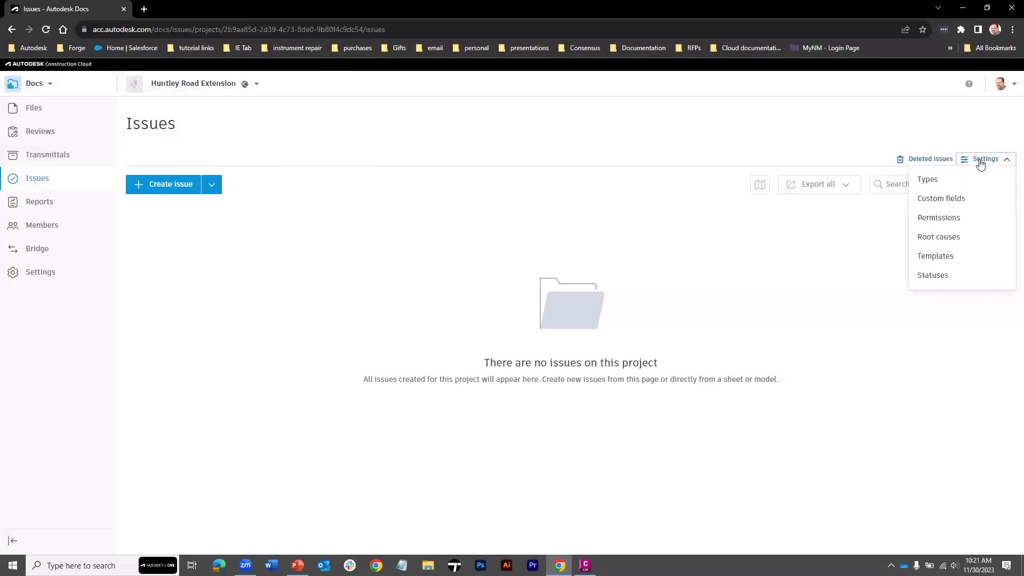
click(932, 181)
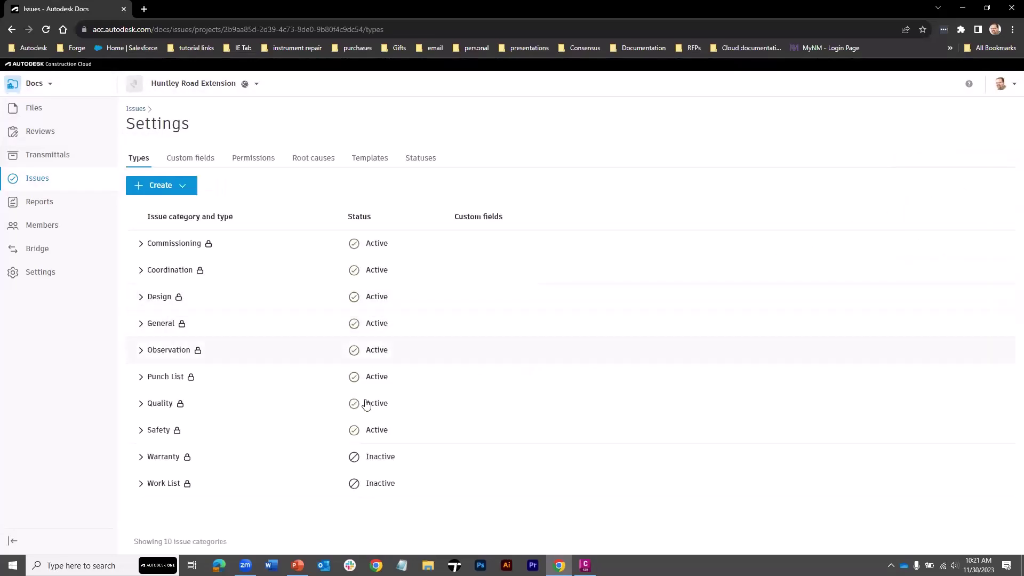
click(356, 437)
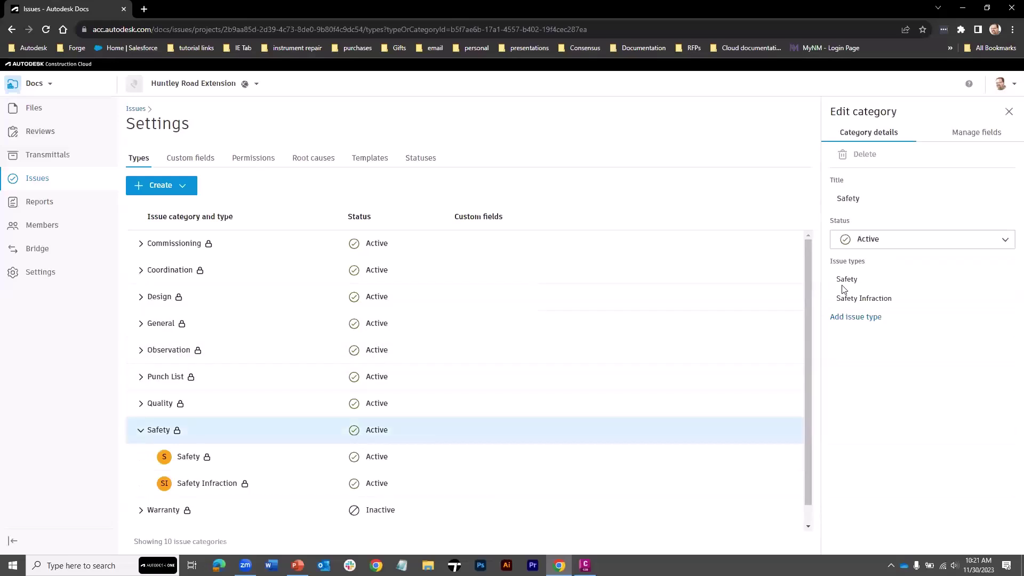
click(882, 244)
click(880, 288)
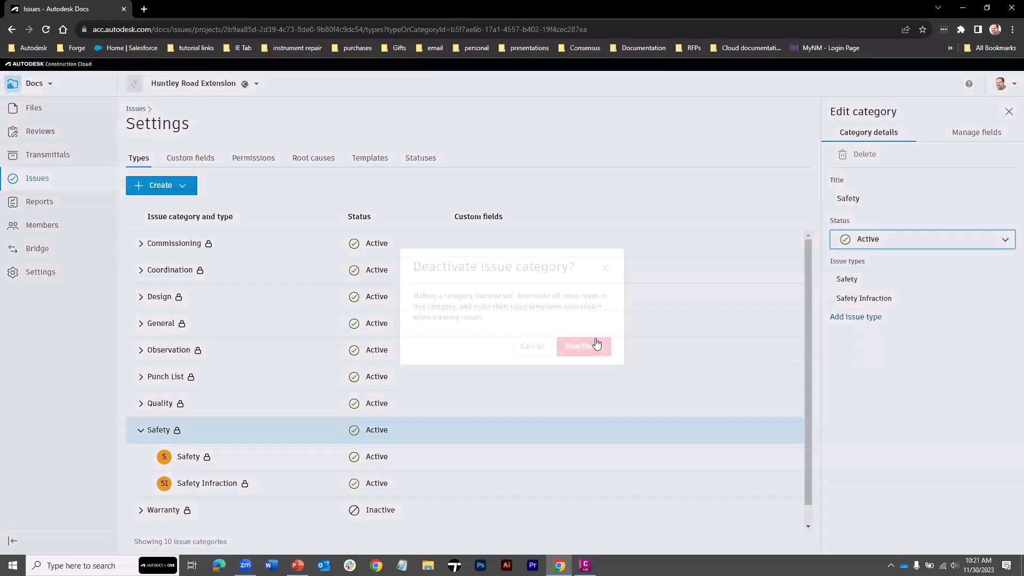
click(582, 346)
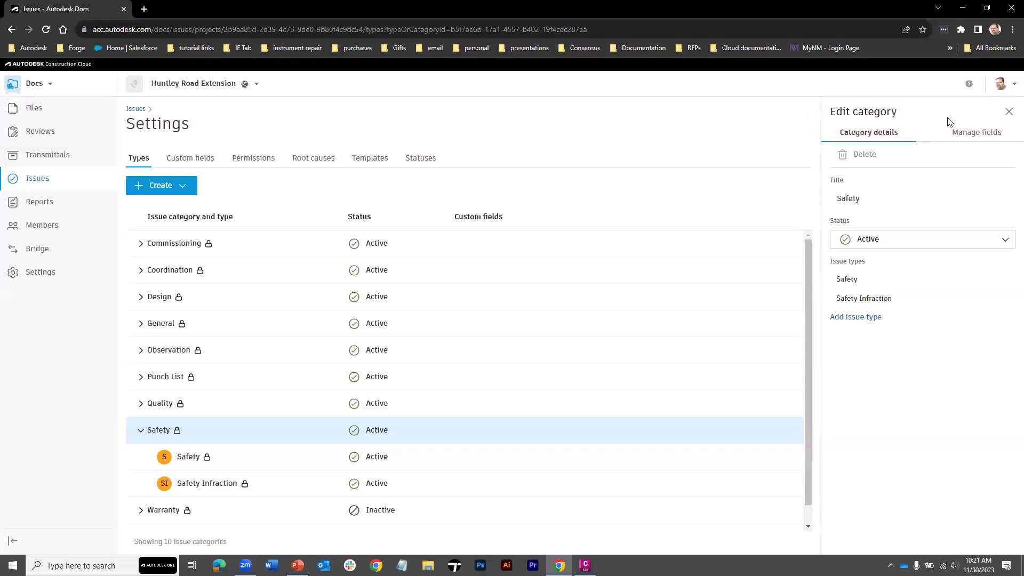
click(1008, 111)
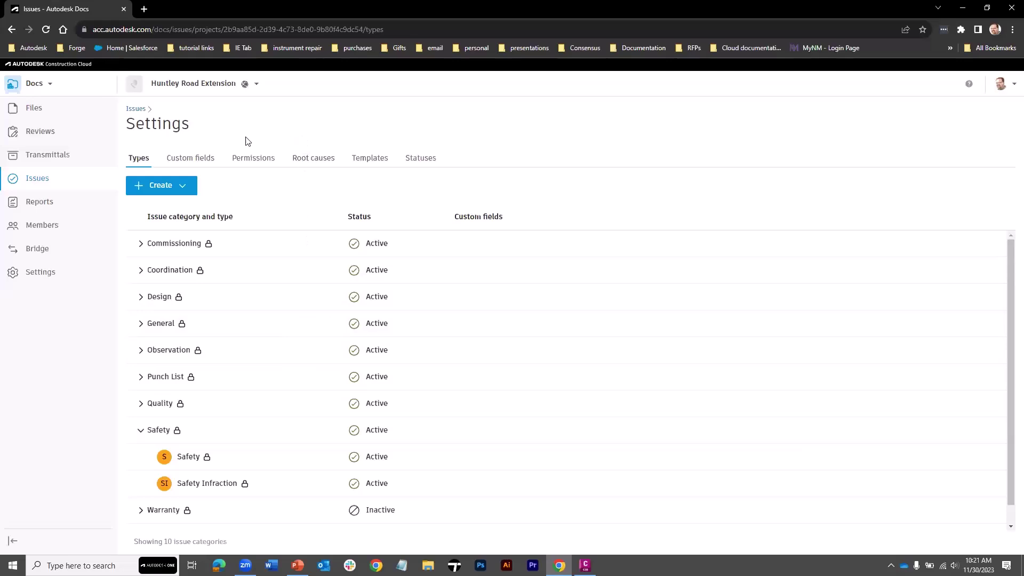
Upload X-SiteTopo.dwg from the local exercise files folder to the project's CAD Files folder.
click(49, 109)
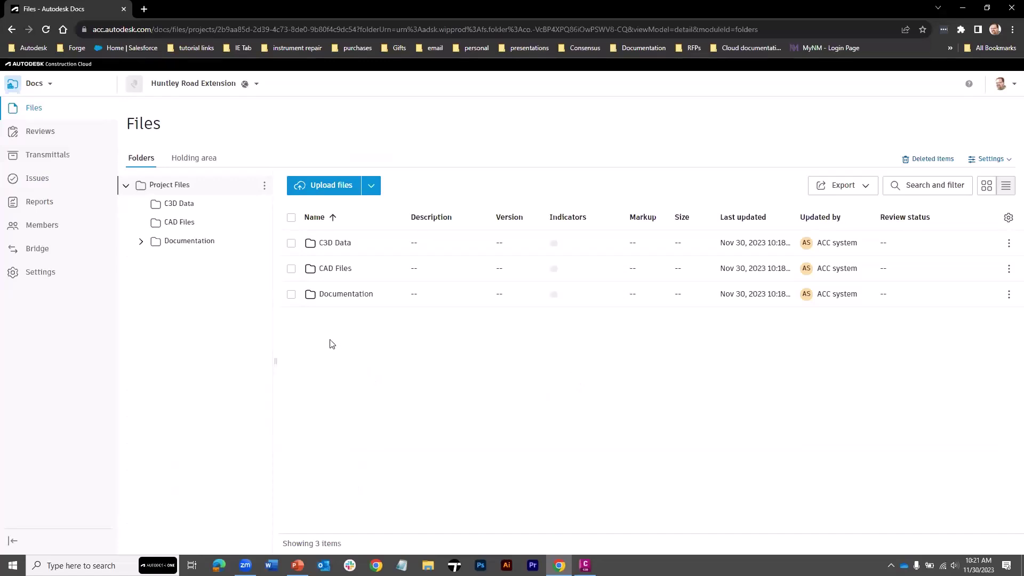
click(180, 222)
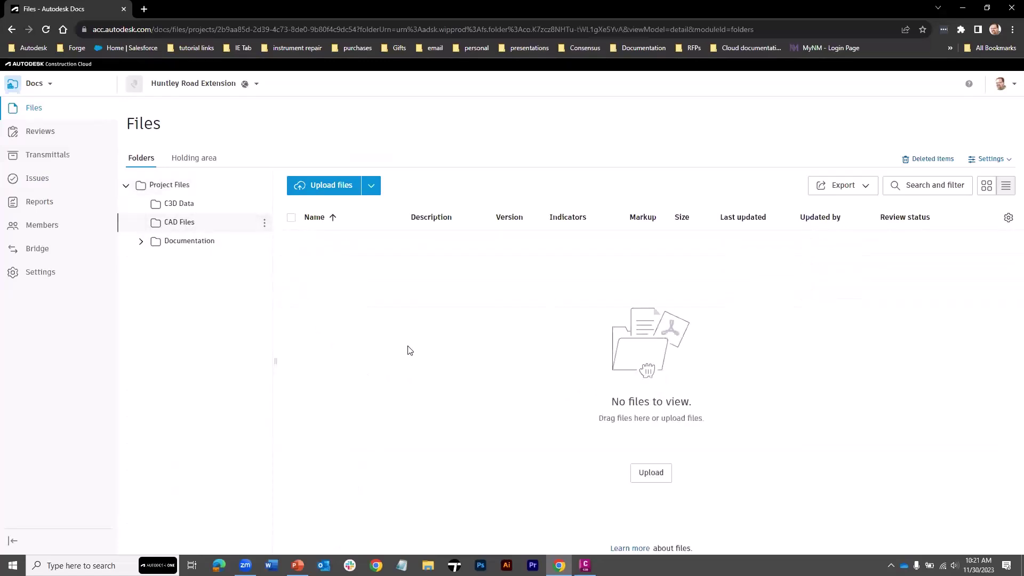
click(326, 186)
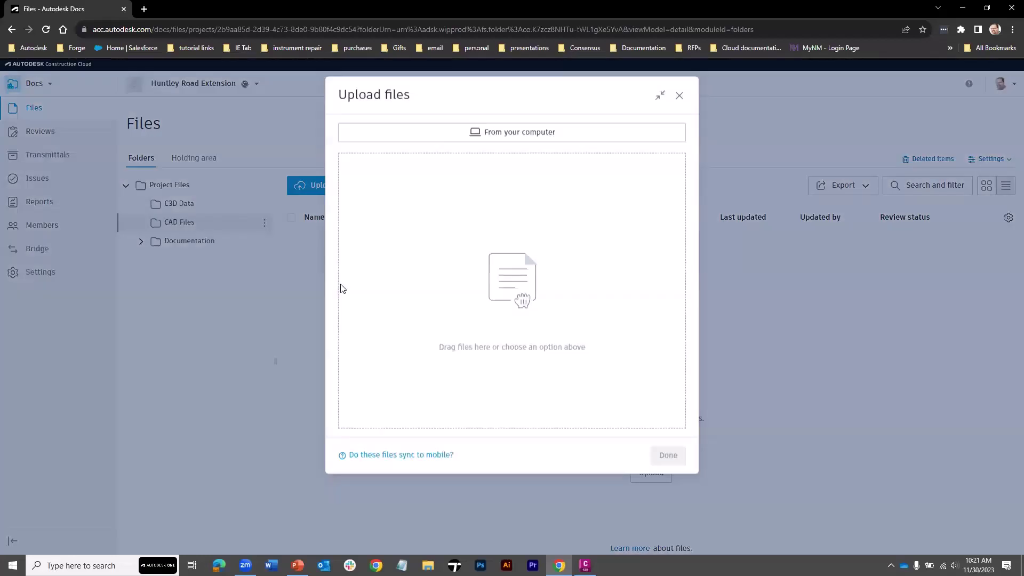
click(414, 166)
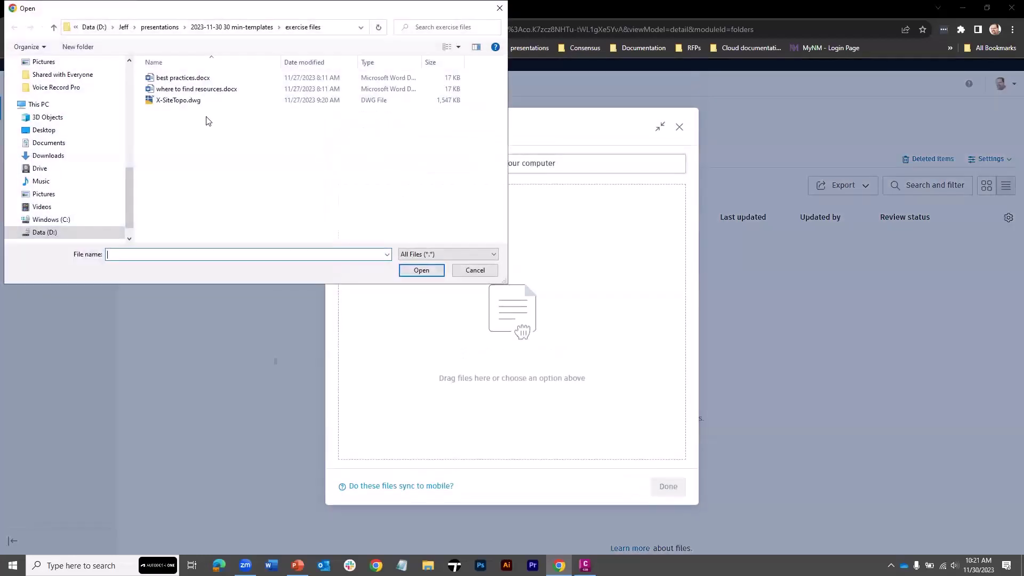
click(178, 100)
click(421, 270)
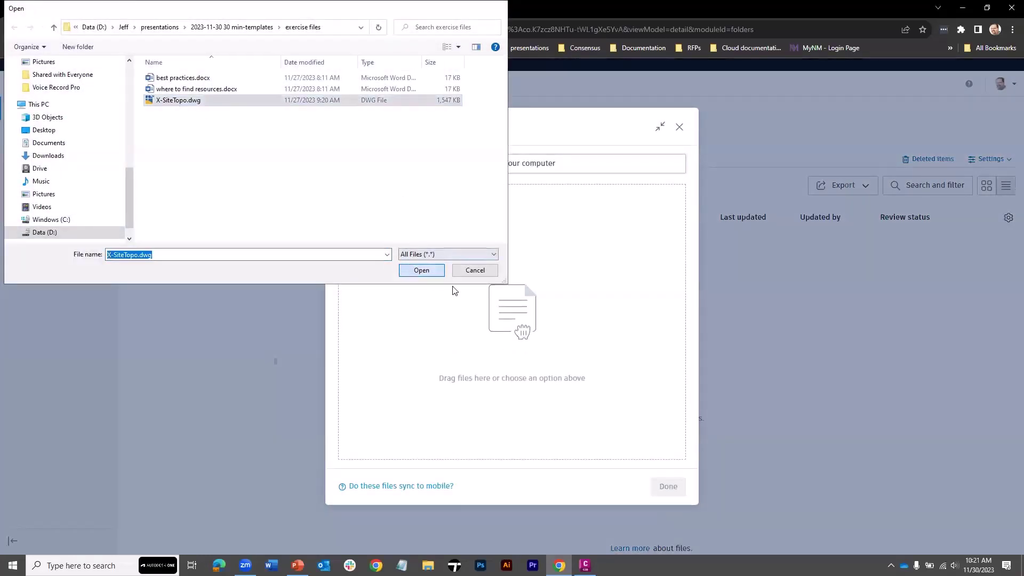
click(668, 487)
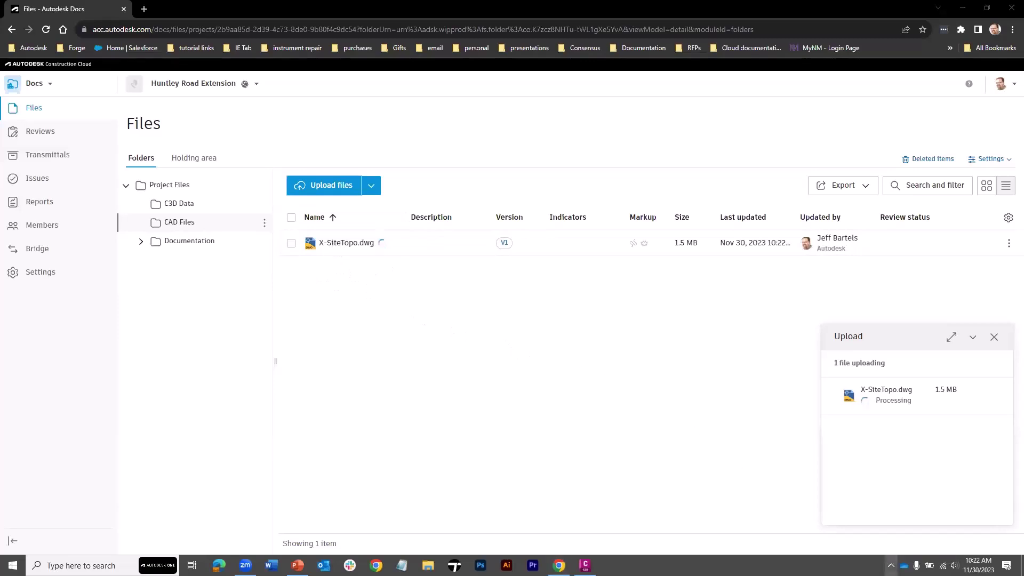
Add Huntley Road Extension under JWB Engineering ACC to the Desktop Connector's selected projects and dismiss the upload progress window.
click(890, 565)
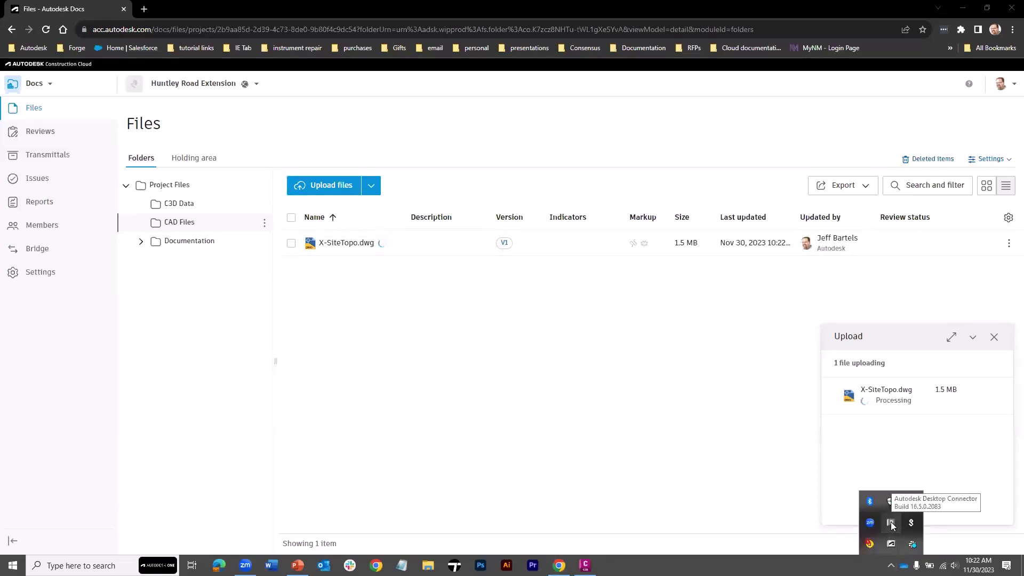
click(892, 525)
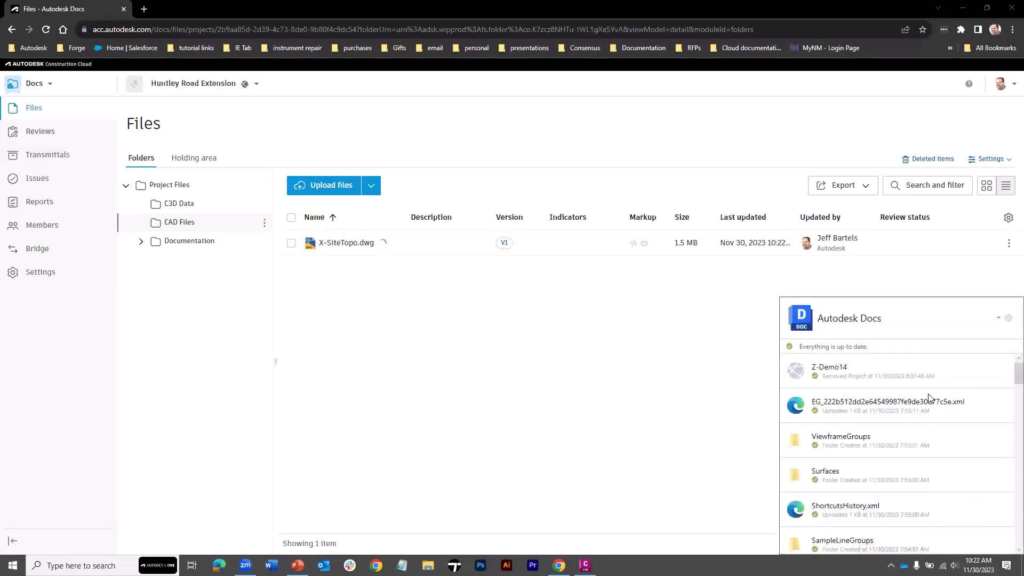
click(1008, 318)
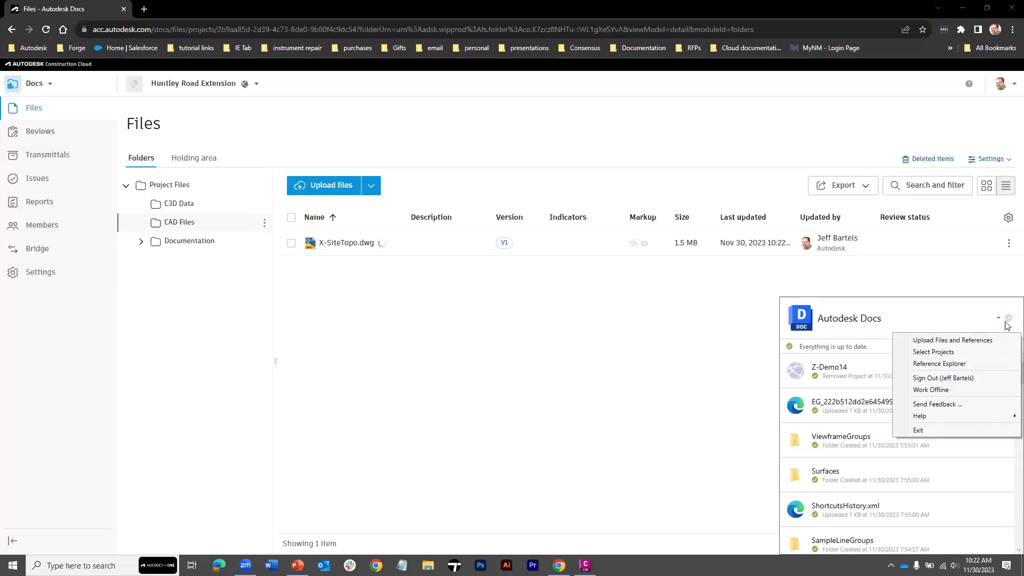
click(953, 353)
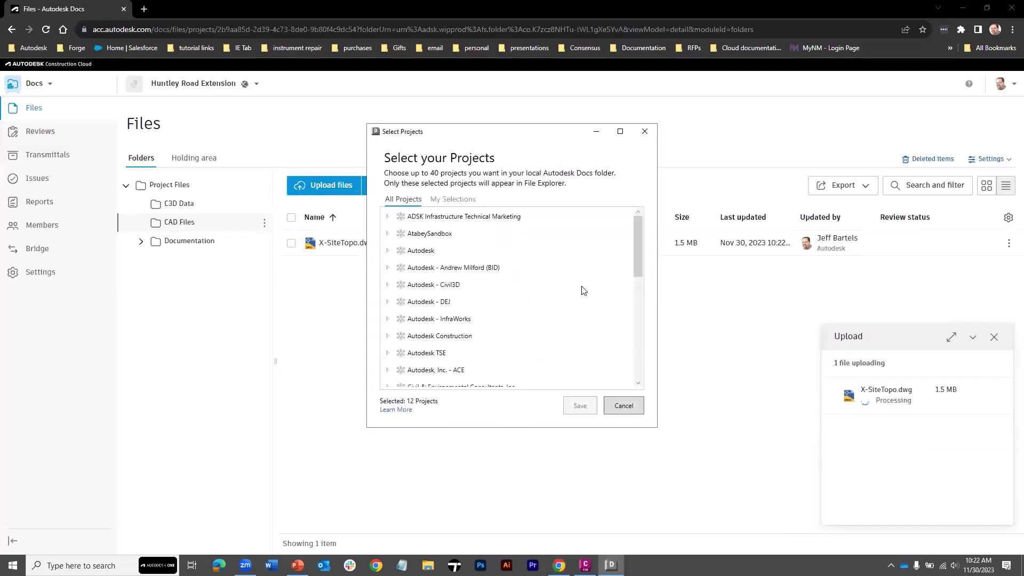
drag(639, 278, 639, 363)
click(388, 312)
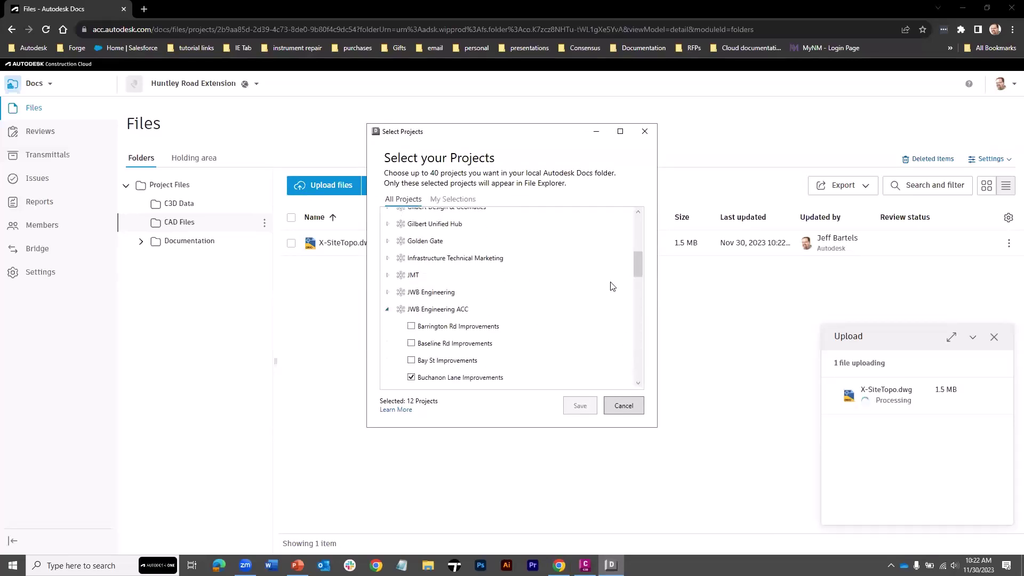
click(641, 305)
click(641, 305)
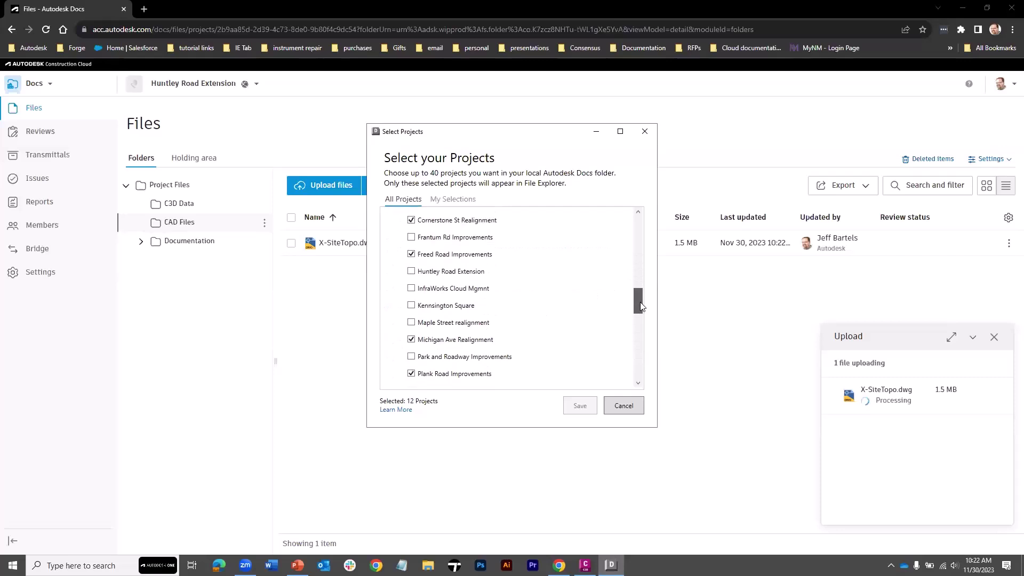
click(416, 272)
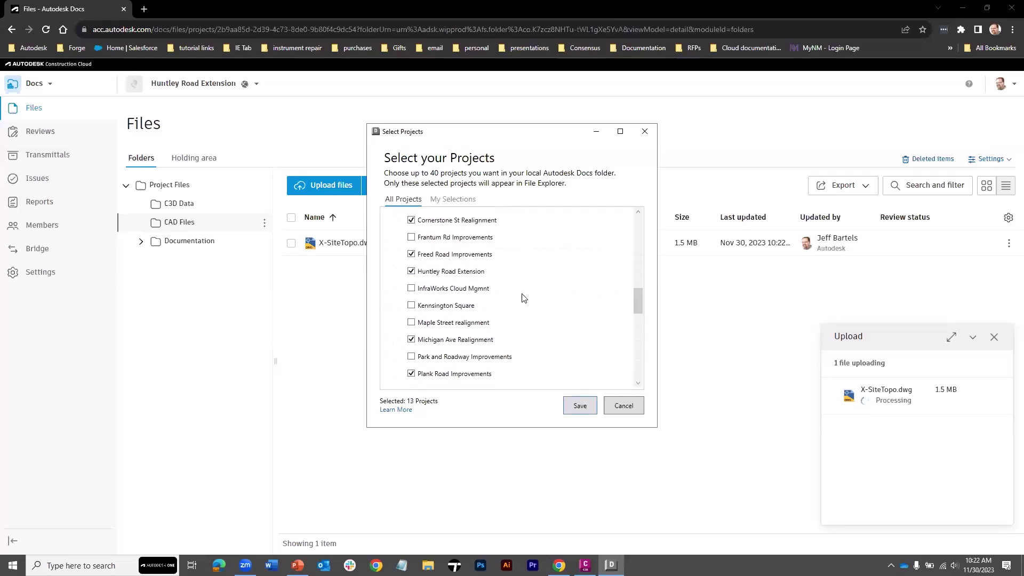
click(579, 406)
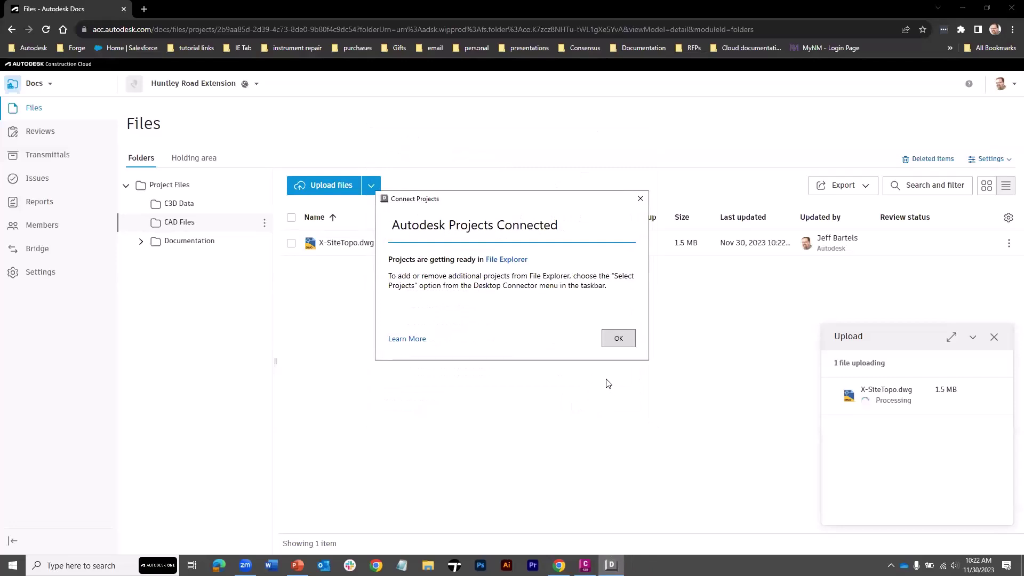
click(617, 338)
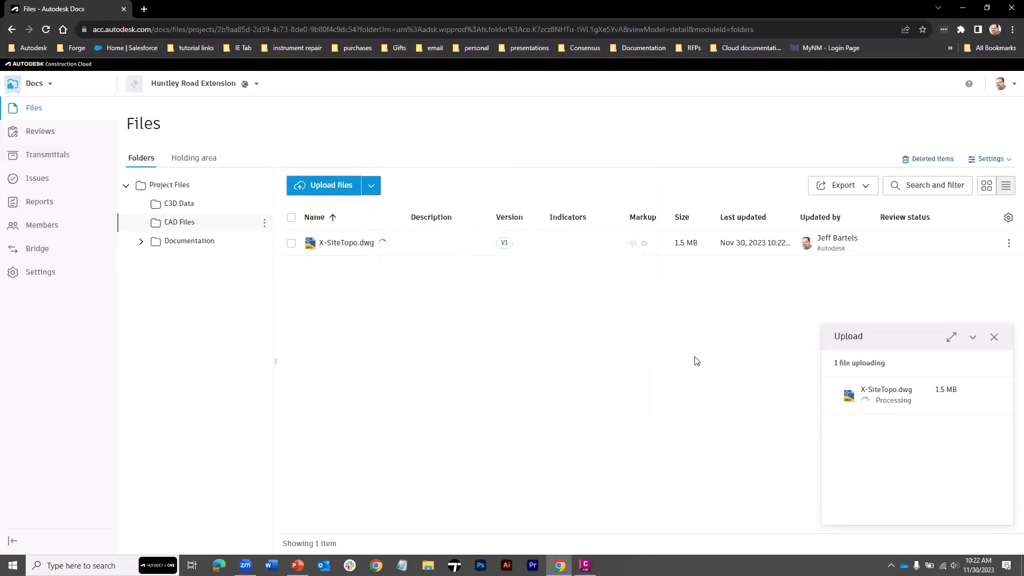
click(994, 336)
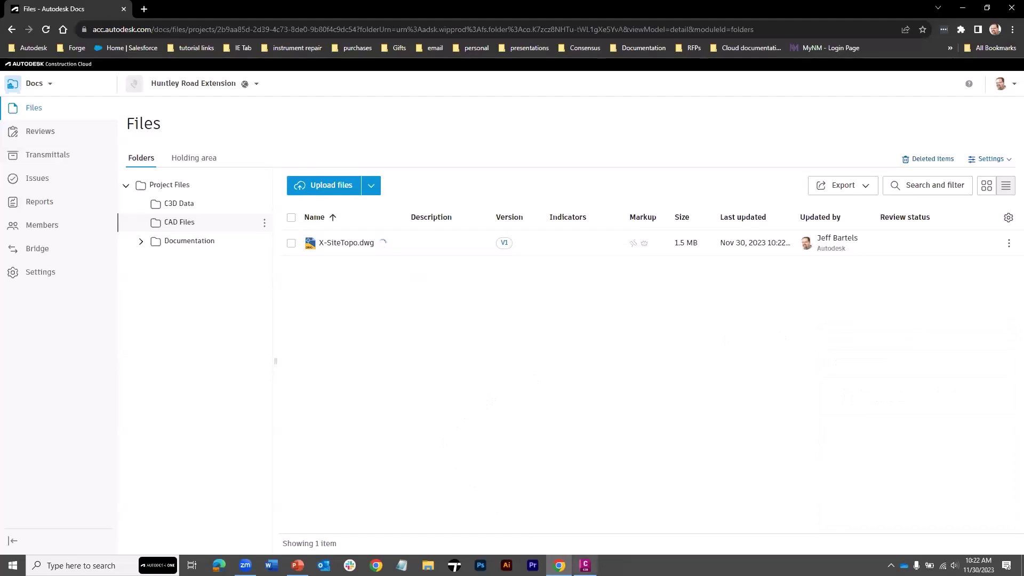
Switch to Civil 3D, open X-SiteTopo.dwg from the Huntley Road Extension project's CAD Files folder, and check the file's status in Autodesk Docs.
click(585, 564)
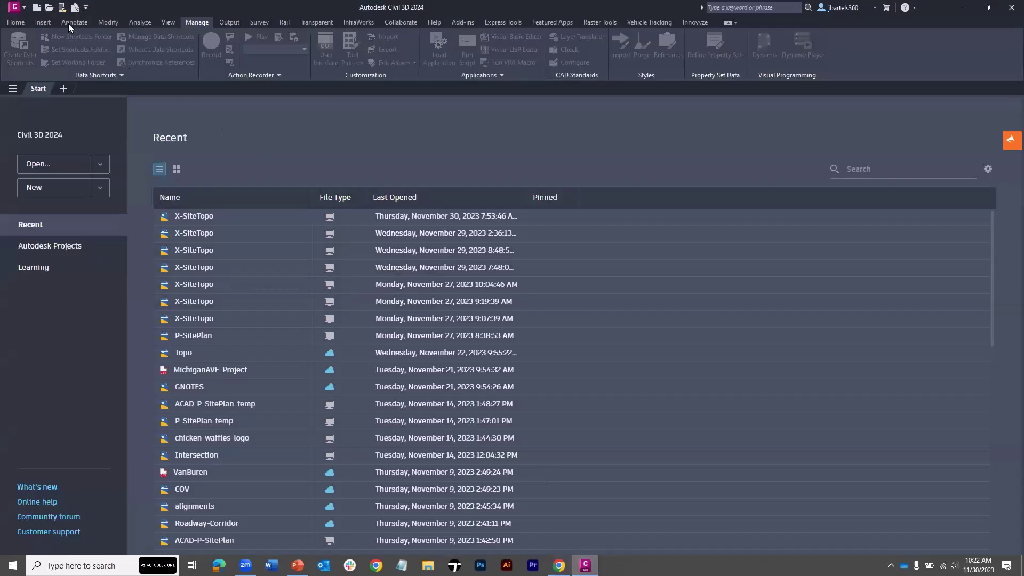
key(ctrl+o)
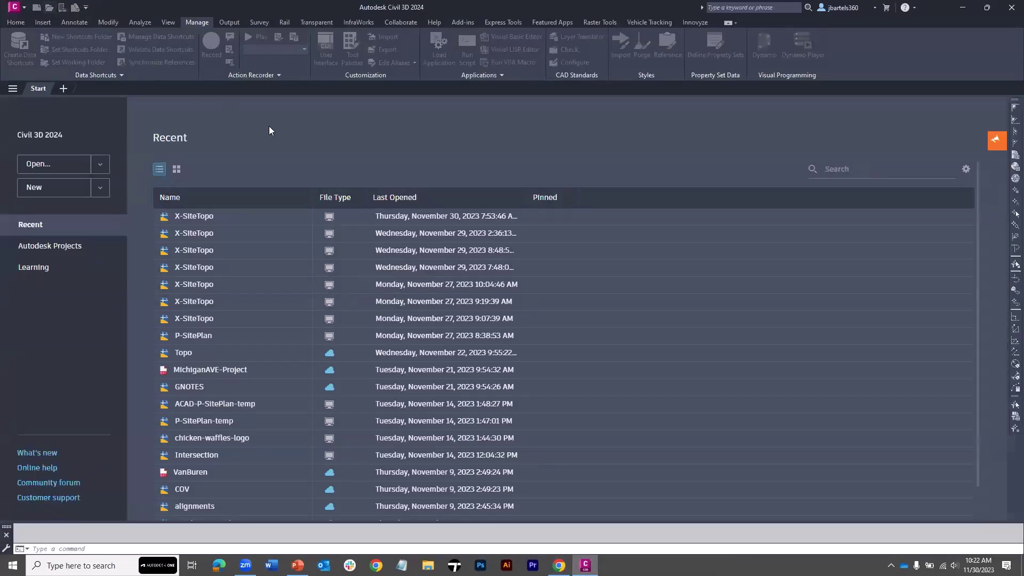
click(245, 167)
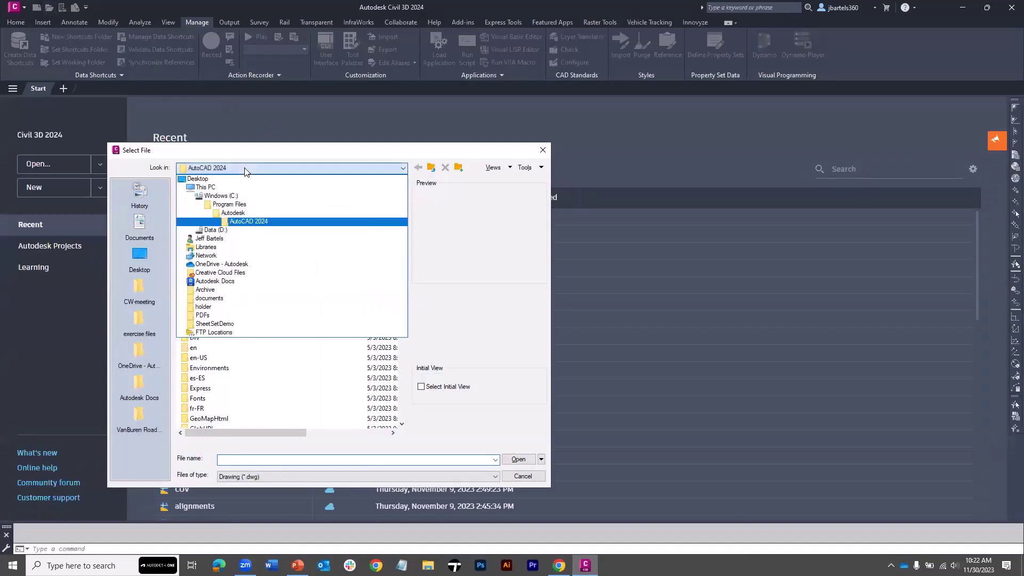
click(233, 283)
click(230, 197)
double_click(230, 198)
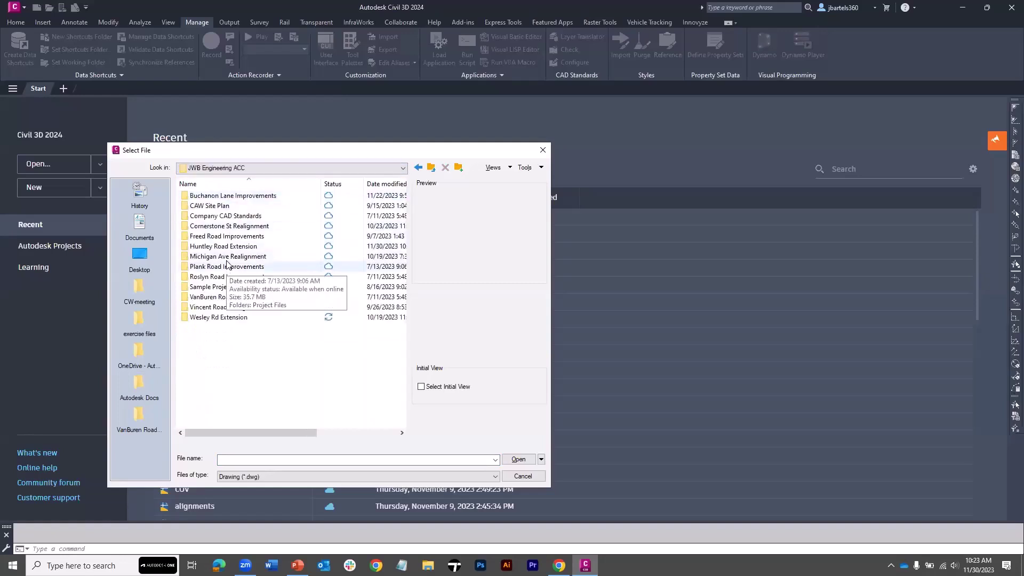
double_click(226, 248)
double_click(213, 196)
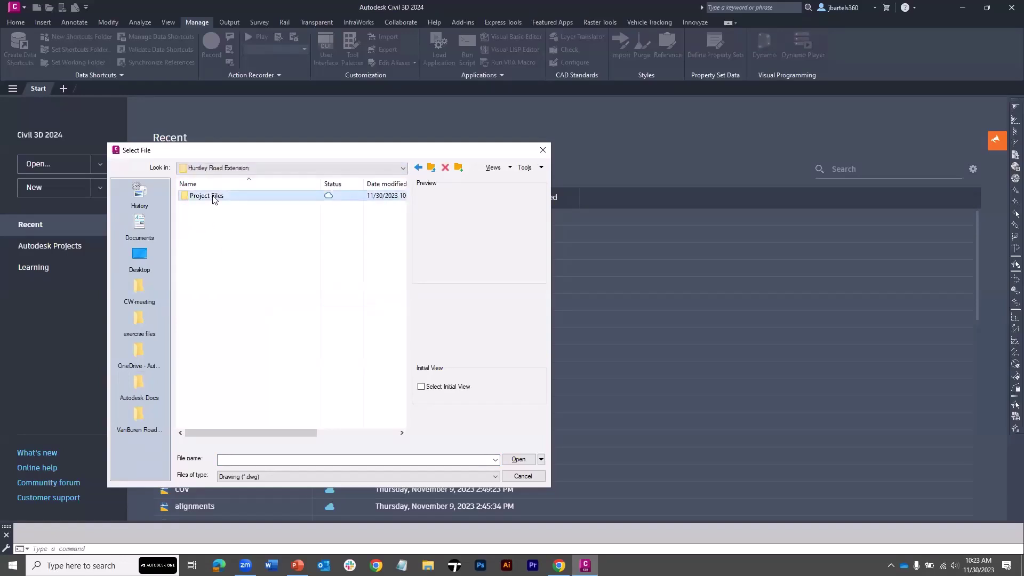
double_click(208, 206)
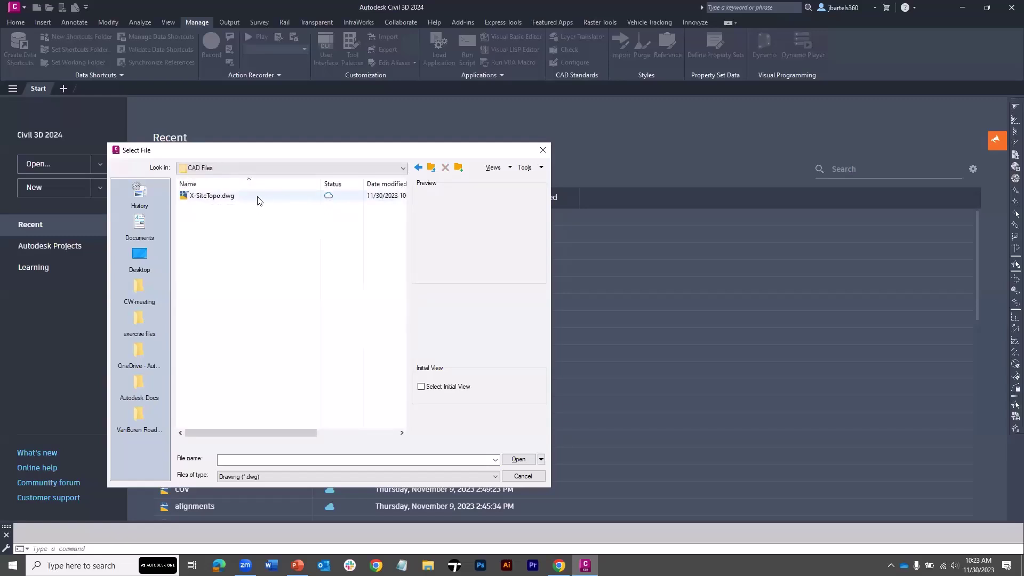
click(230, 201)
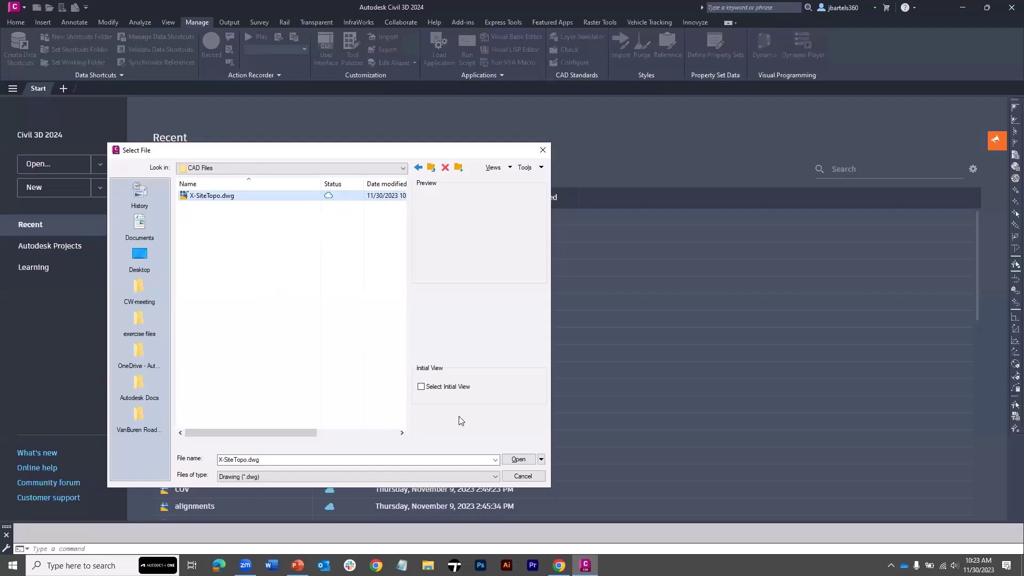
click(517, 459)
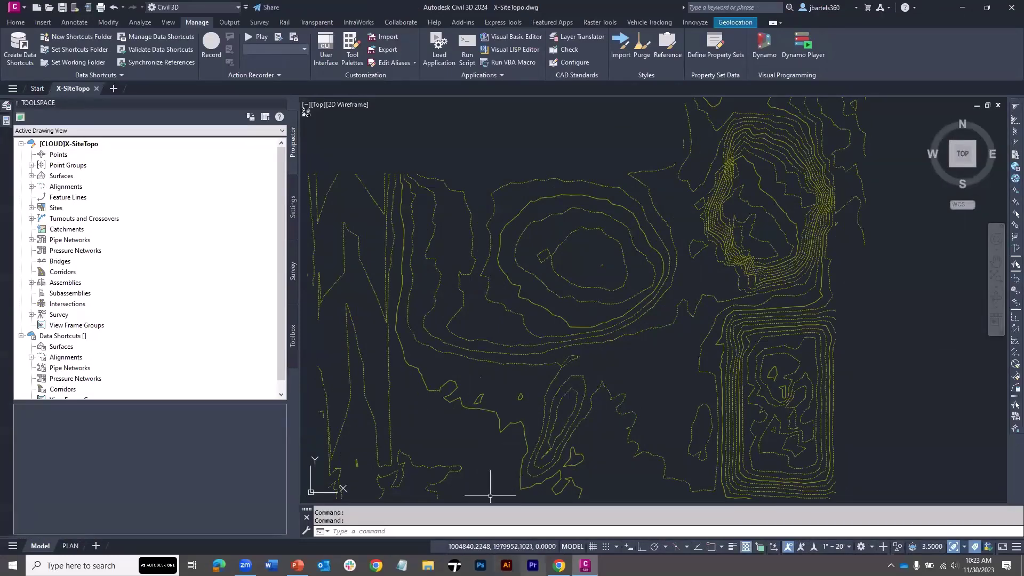
click(559, 565)
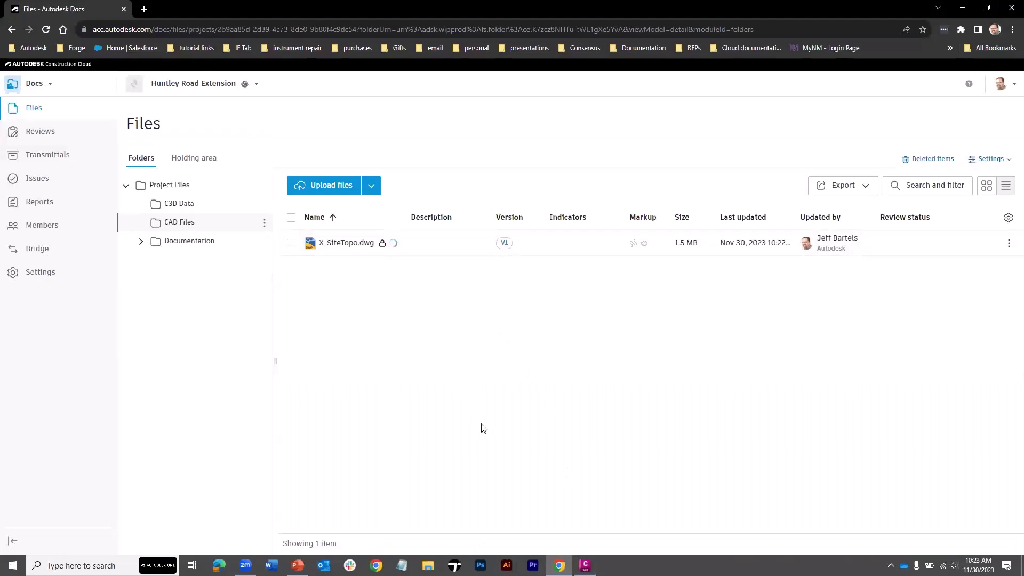
In Civil 3D, set the data shortcuts working folder to Huntley Road Extension's C3D Data folder and create a shortcuts folder named Civil Shortcuts.
click(584, 565)
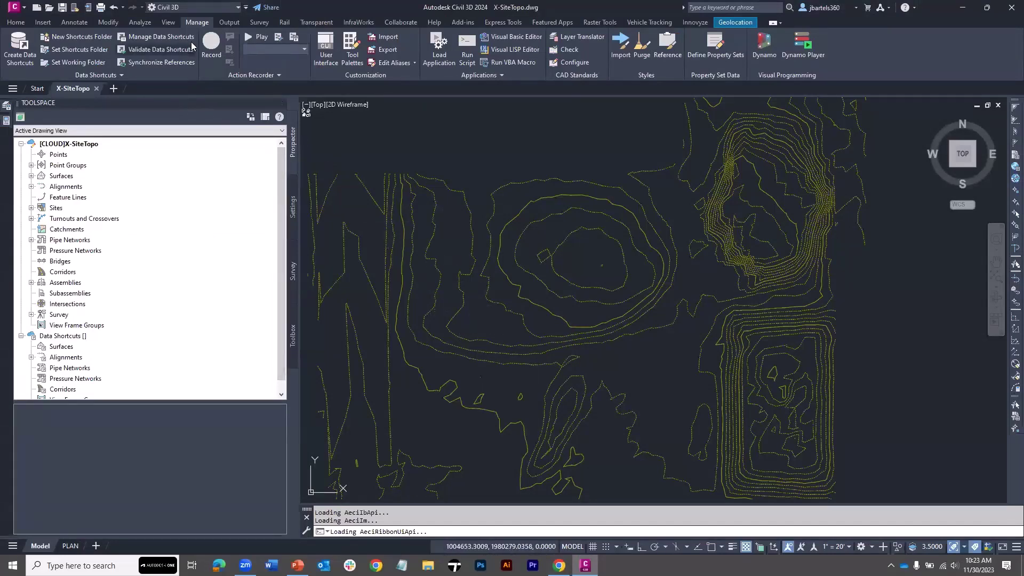
click(71, 62)
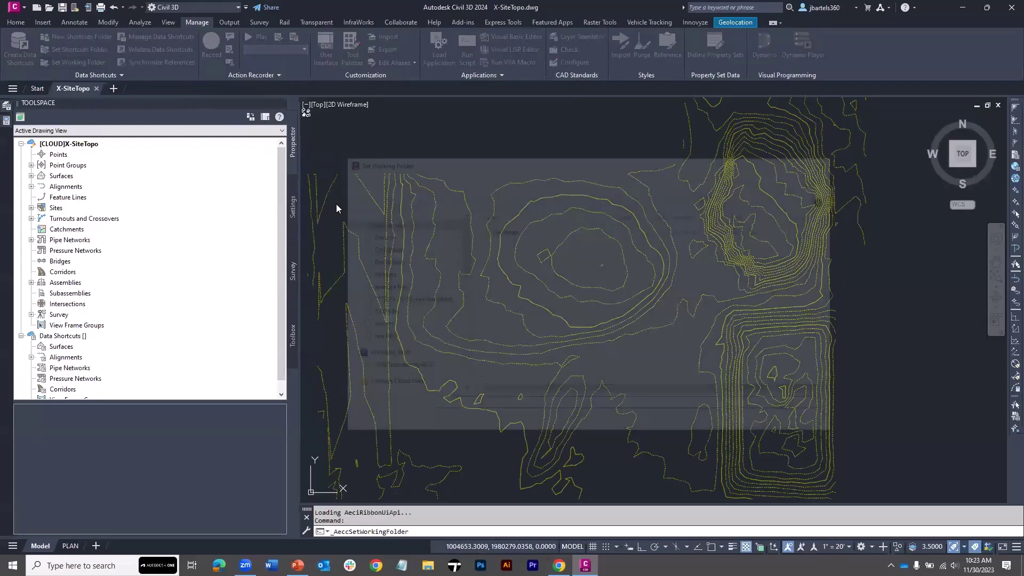
click(385, 369)
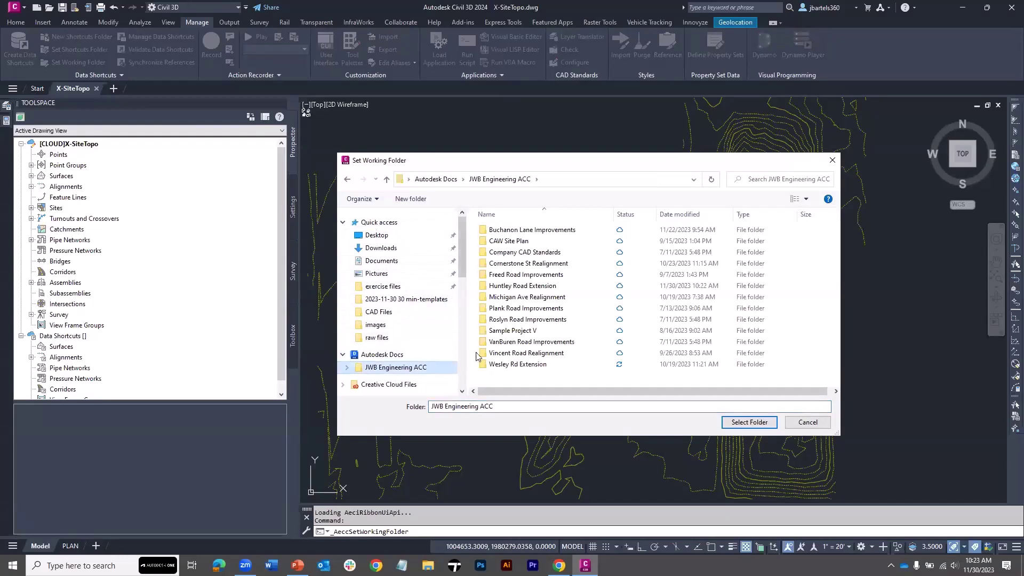
double_click(501, 287)
double_click(503, 230)
click(497, 233)
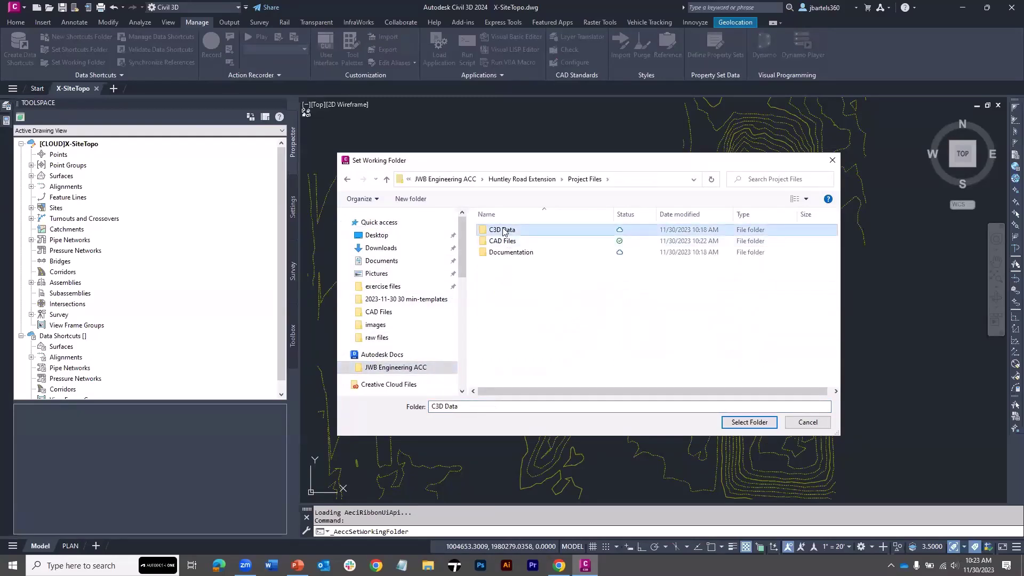
click(749, 422)
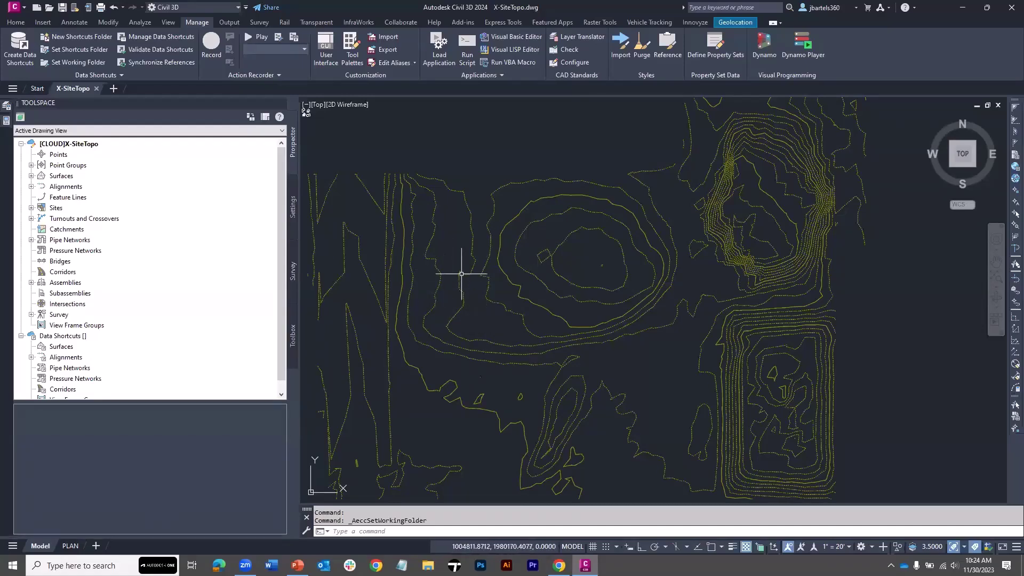
click(71, 35)
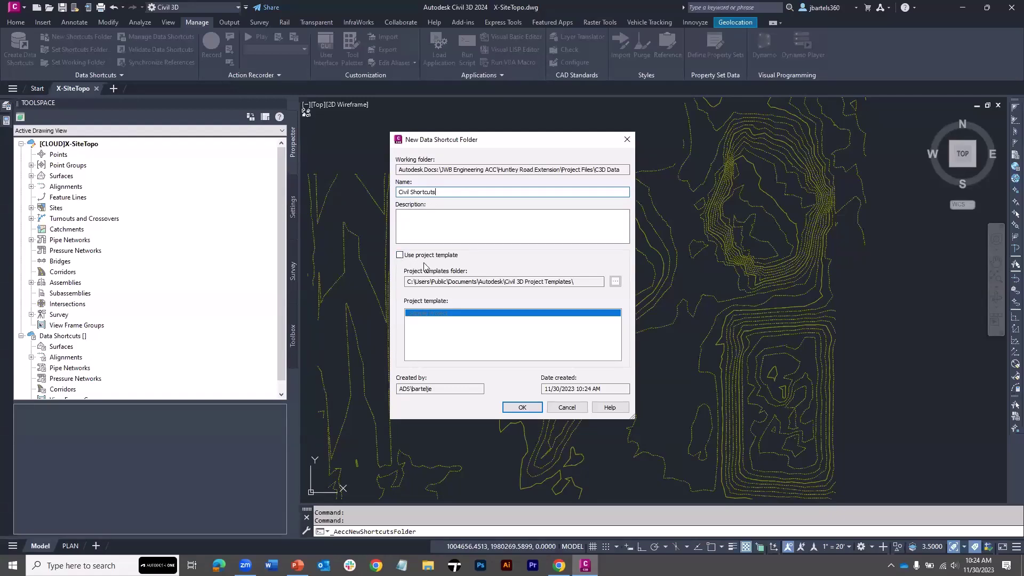
click(522, 406)
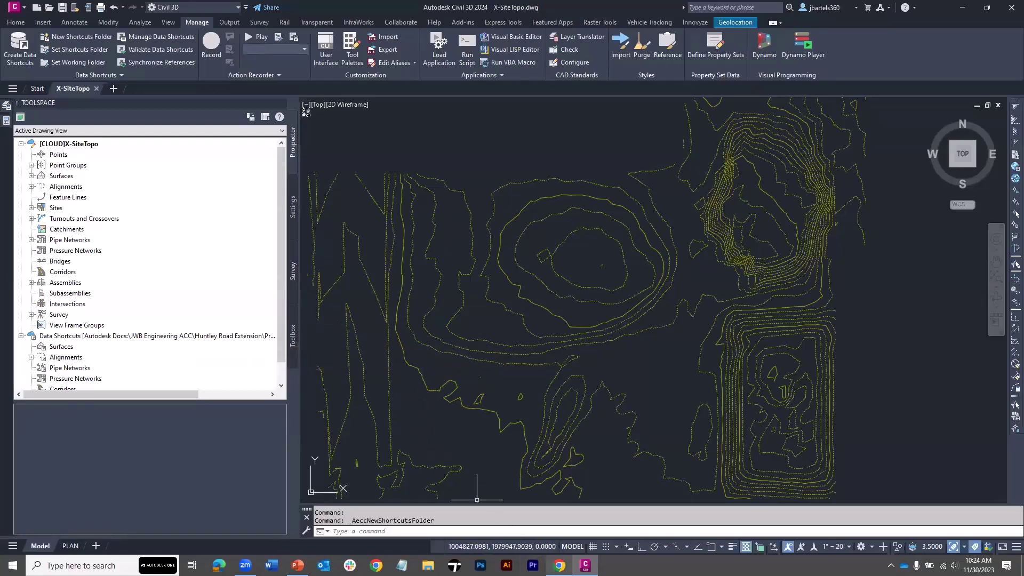
Switch to Autodesk Docs and examine the Civil Shortcuts folder structure under C3D Data, including the contents of _Shortcuts.
click(559, 565)
click(177, 206)
click(142, 204)
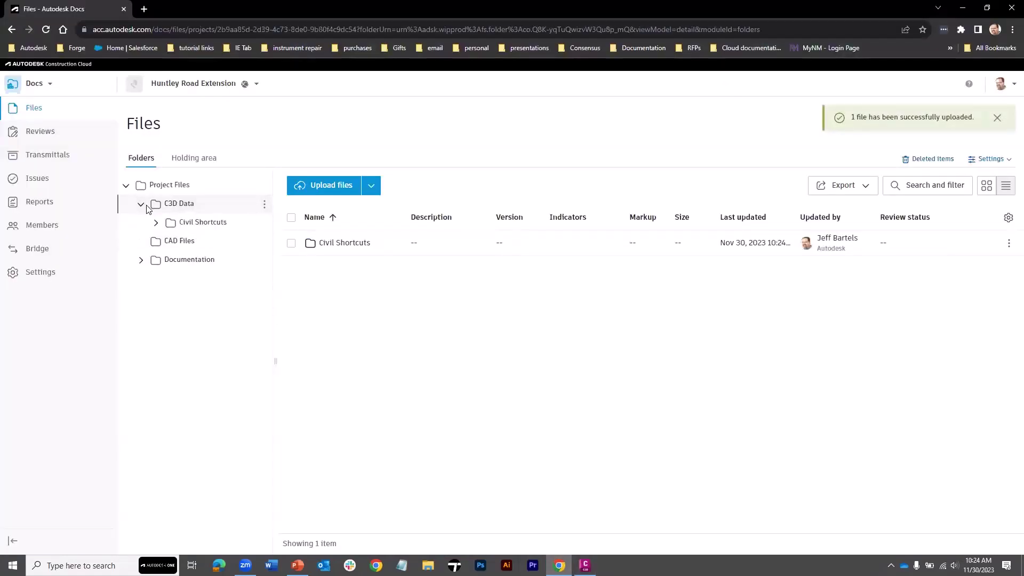
click(156, 224)
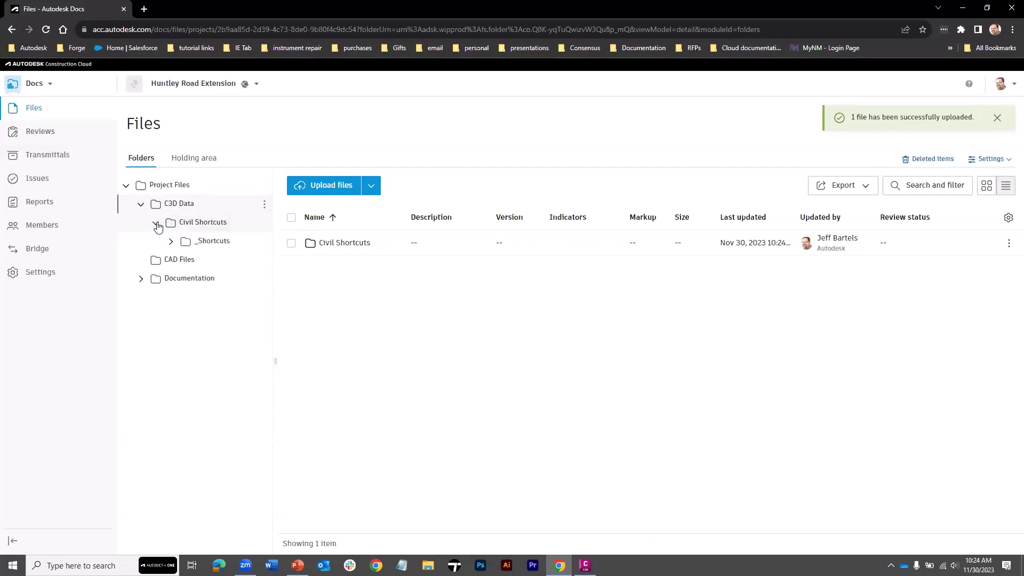
click(172, 241)
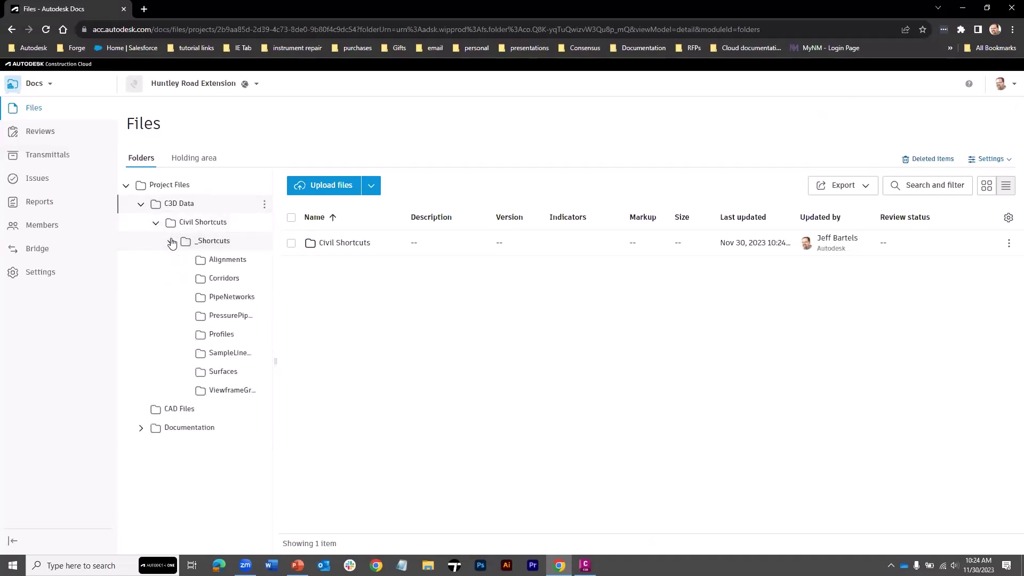
click(206, 241)
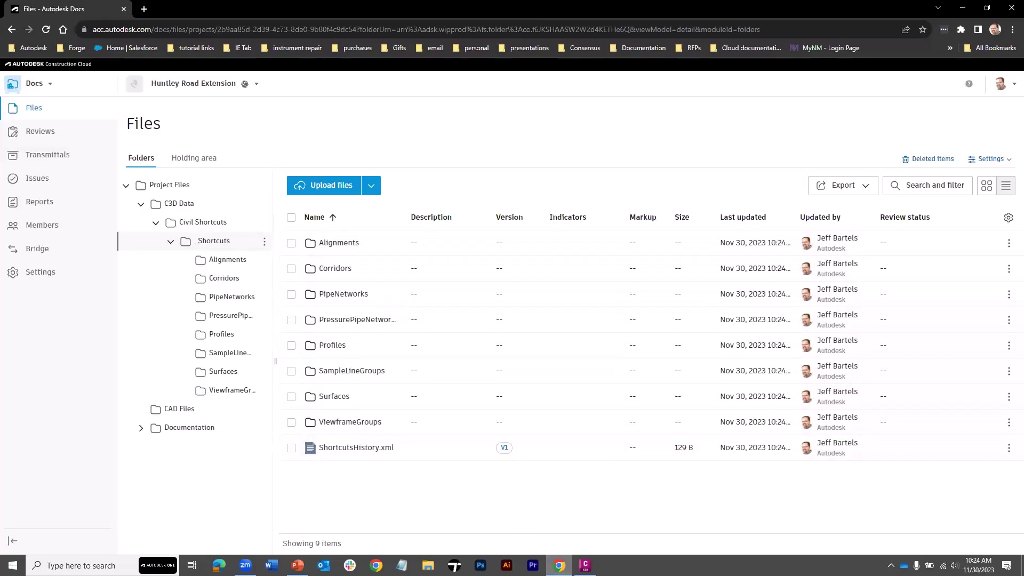
In Civil 3D, create a data shortcut for the EG surface and view the shortcut's source location.
click(585, 565)
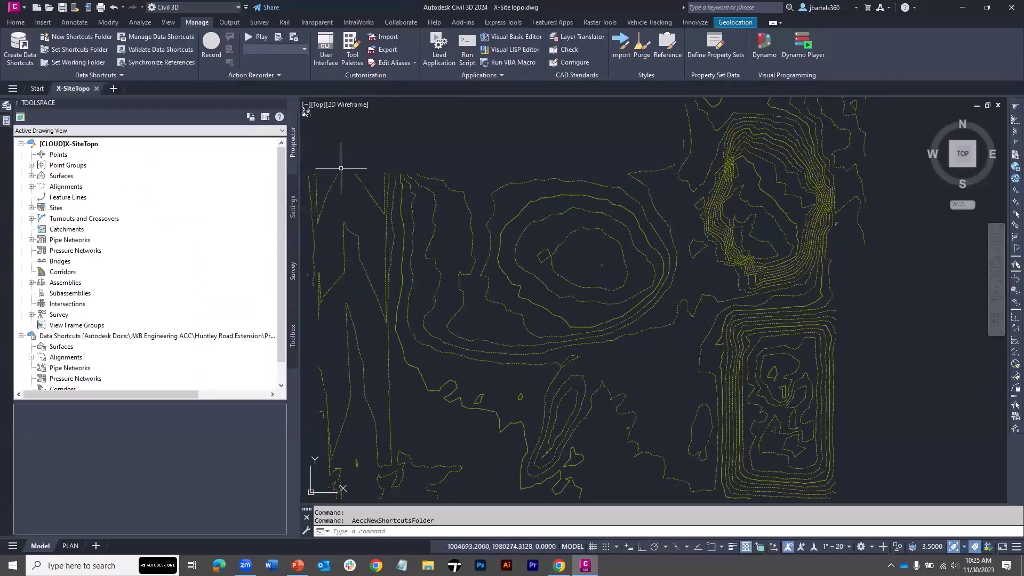
click(15, 49)
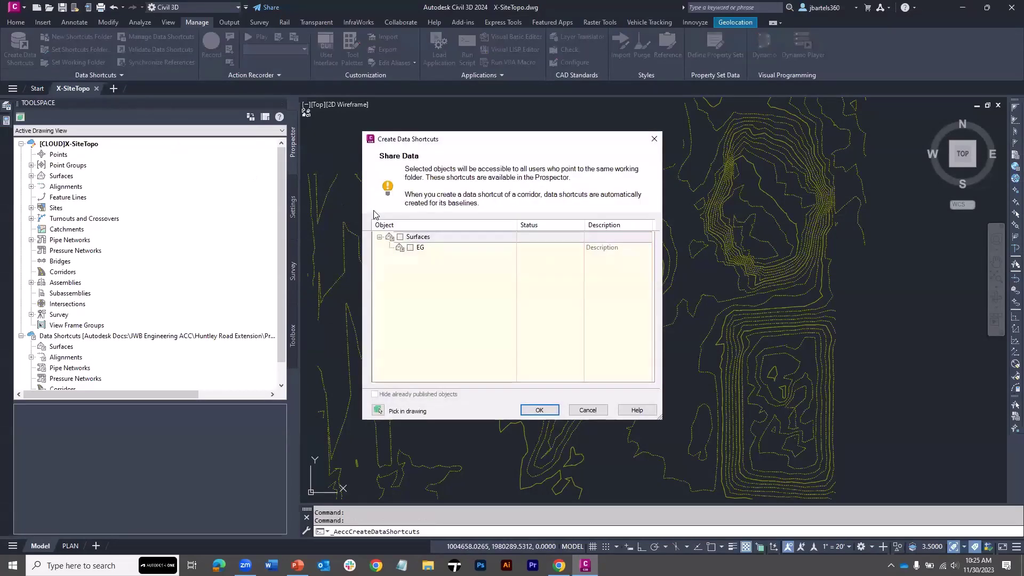
click(411, 246)
click(538, 410)
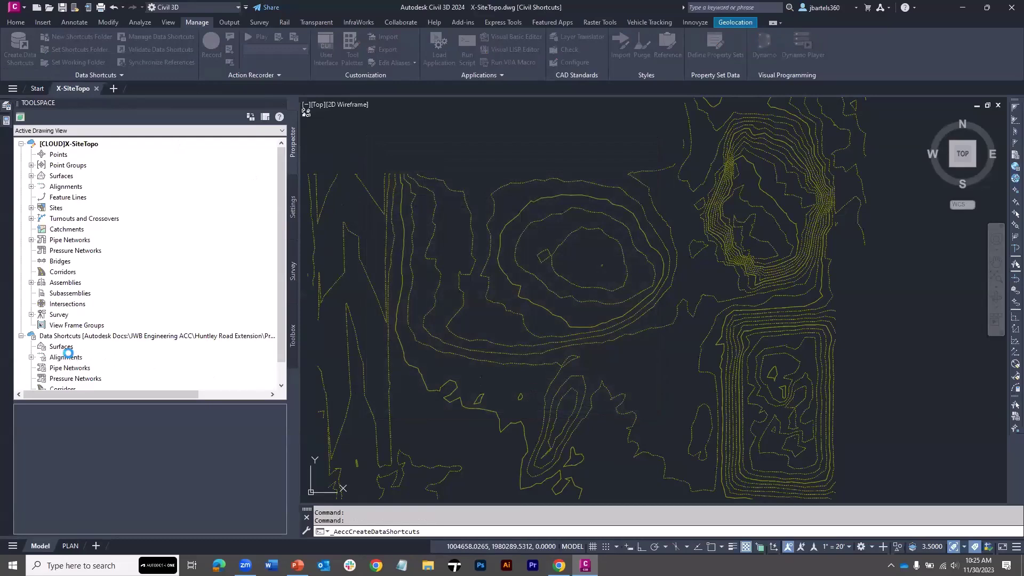
click(31, 346)
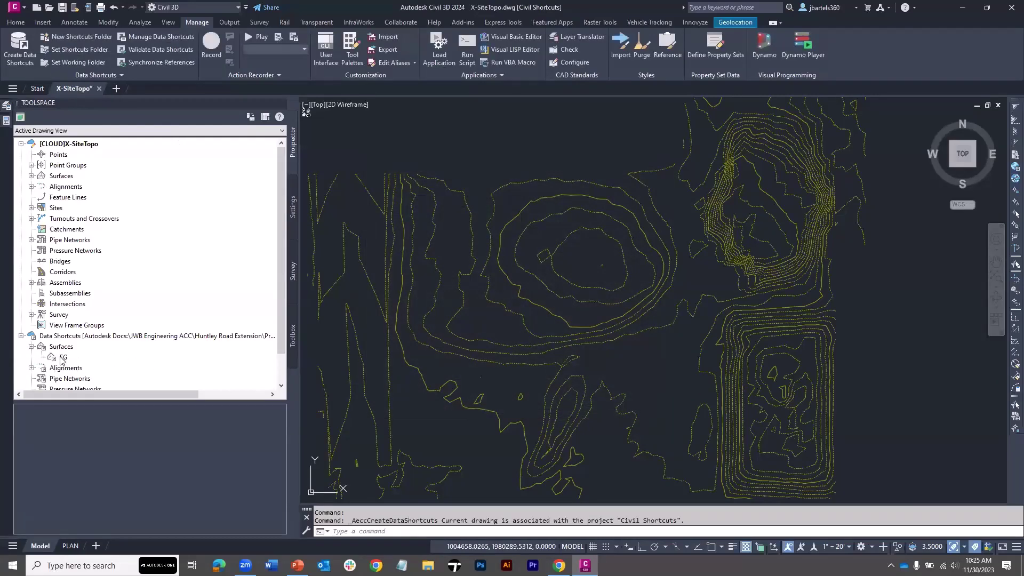
click(62, 358)
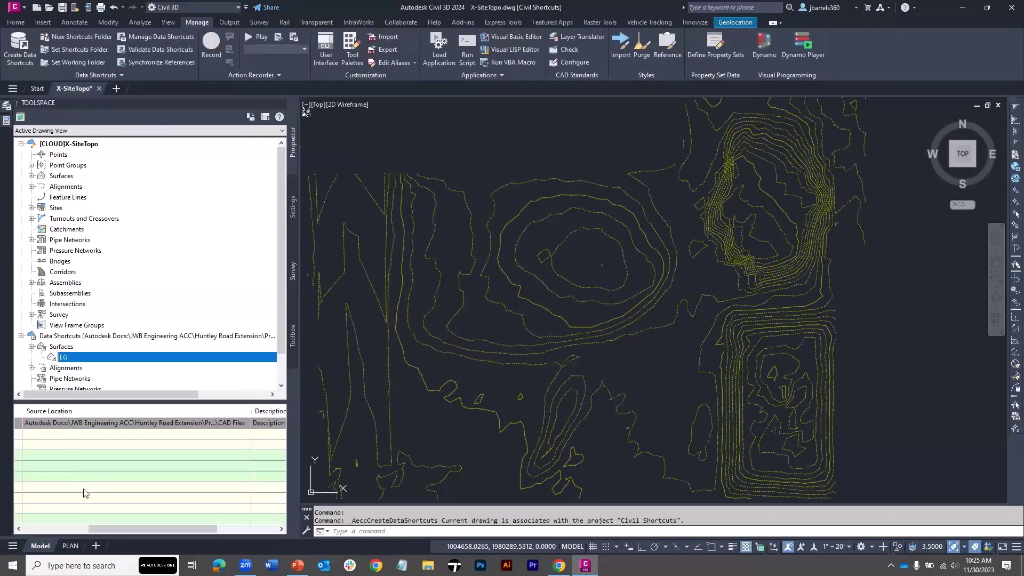
mouse_move(106, 526)
mouse_down()
mouse_move(33, 526)
mouse_move(110, 533)
mouse_up()
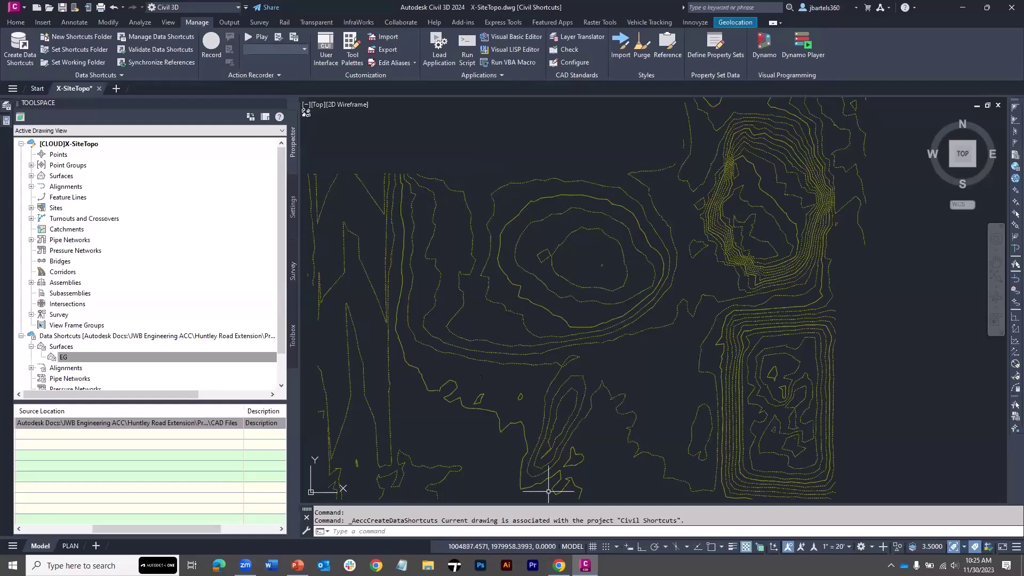
Switch to Autodesk Docs and open CIVIL TEMPLATE in Docs from the list of all project templates.
click(559, 565)
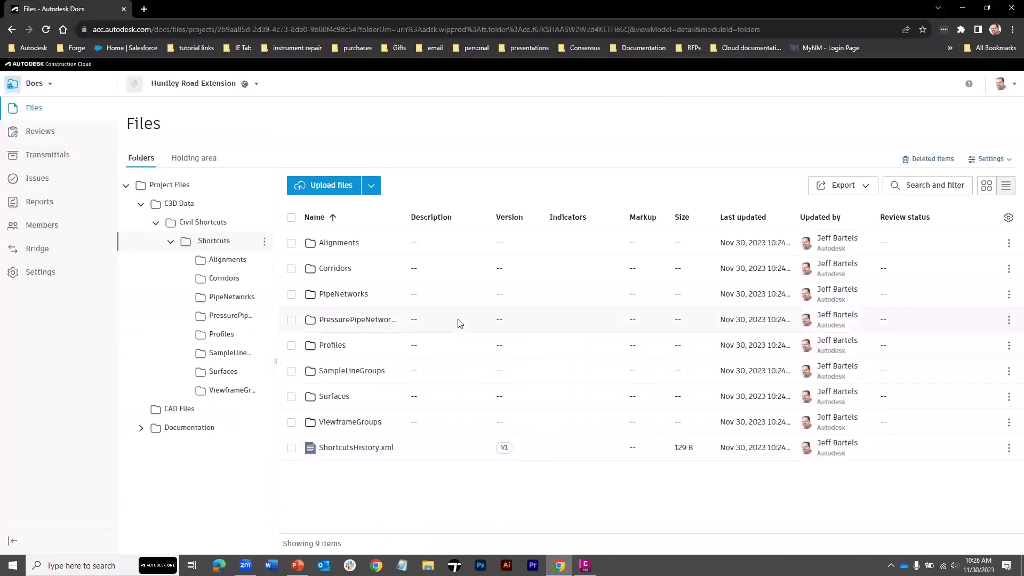
click(257, 86)
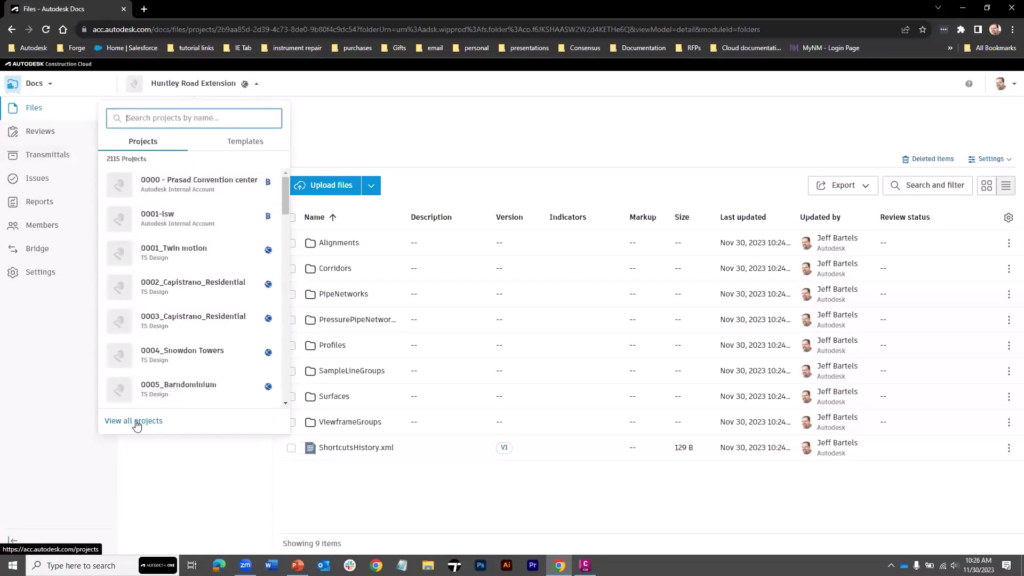
click(241, 144)
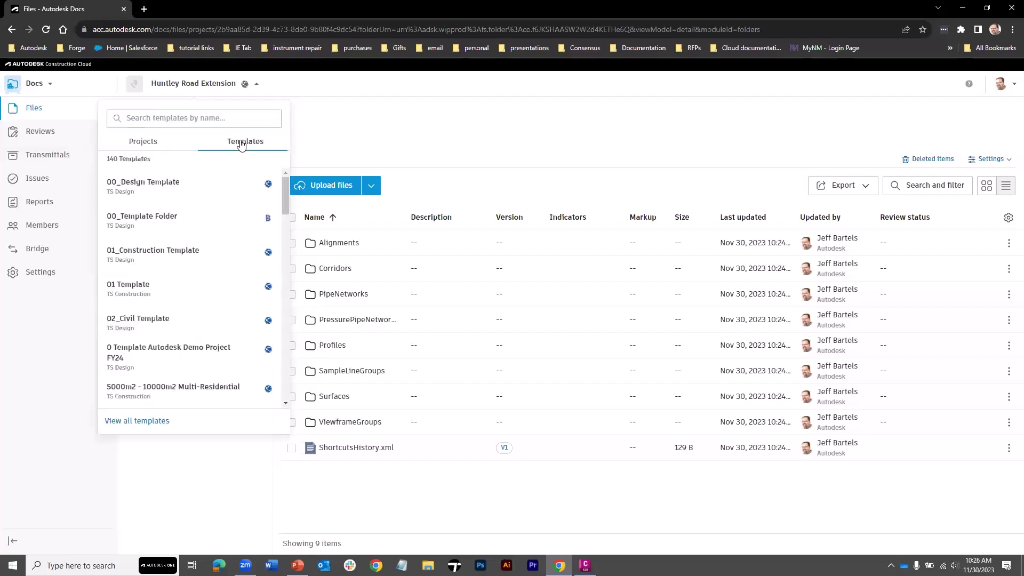
click(161, 422)
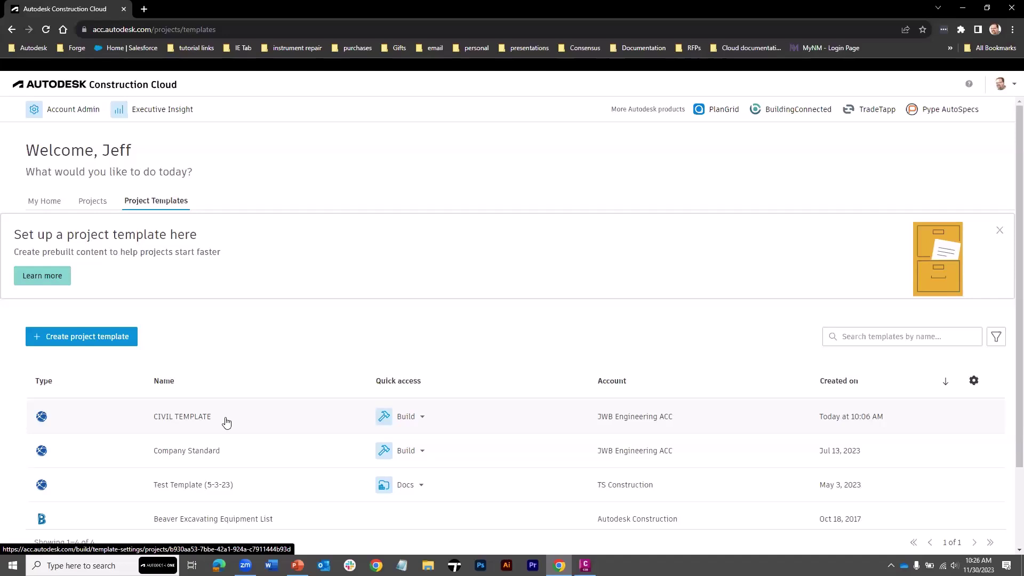
click(423, 419)
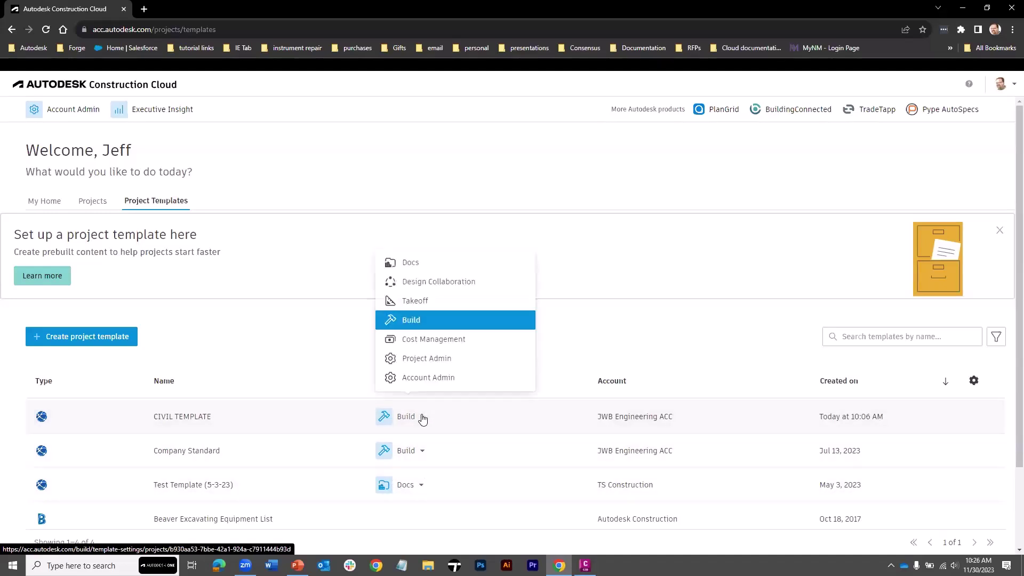
click(410, 265)
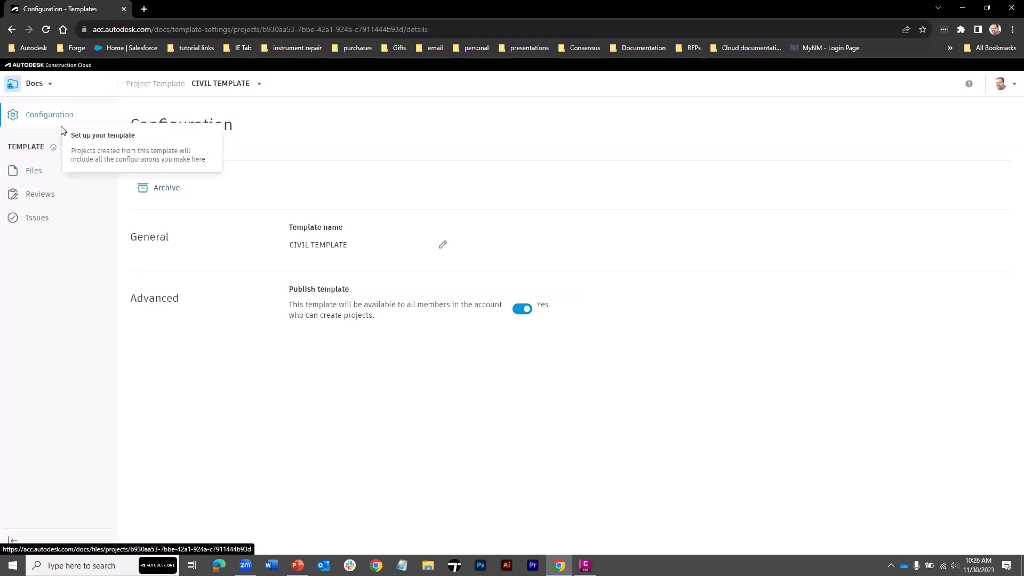
Review the products available in CIVIL TEMPLATE and view the template's member permissions.
click(51, 86)
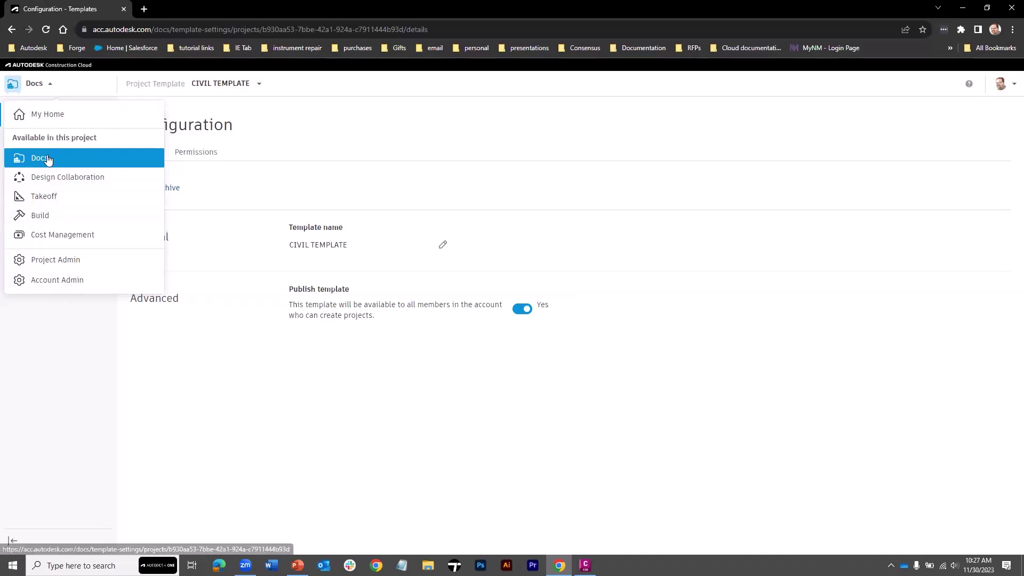
click(216, 113)
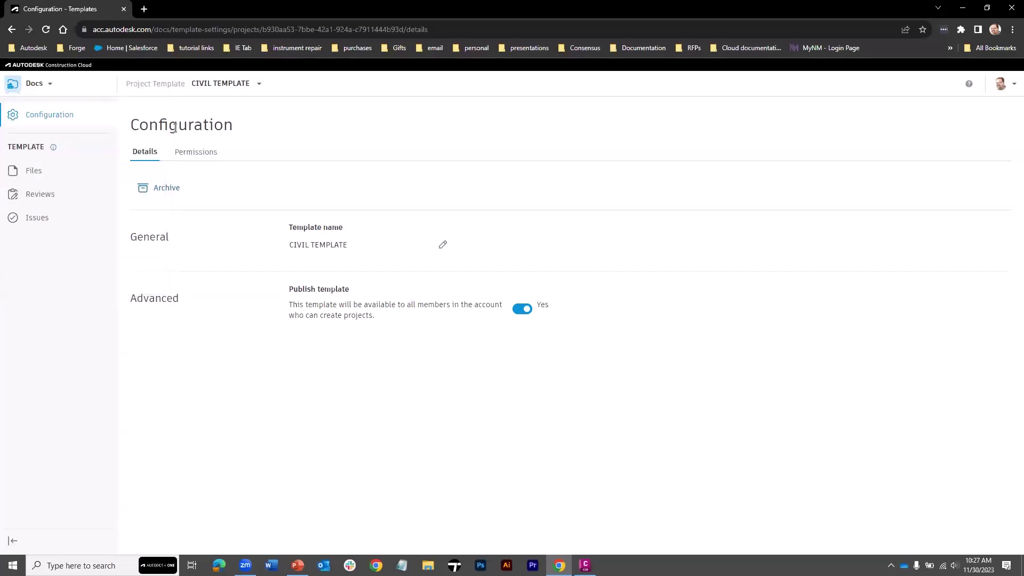
click(192, 154)
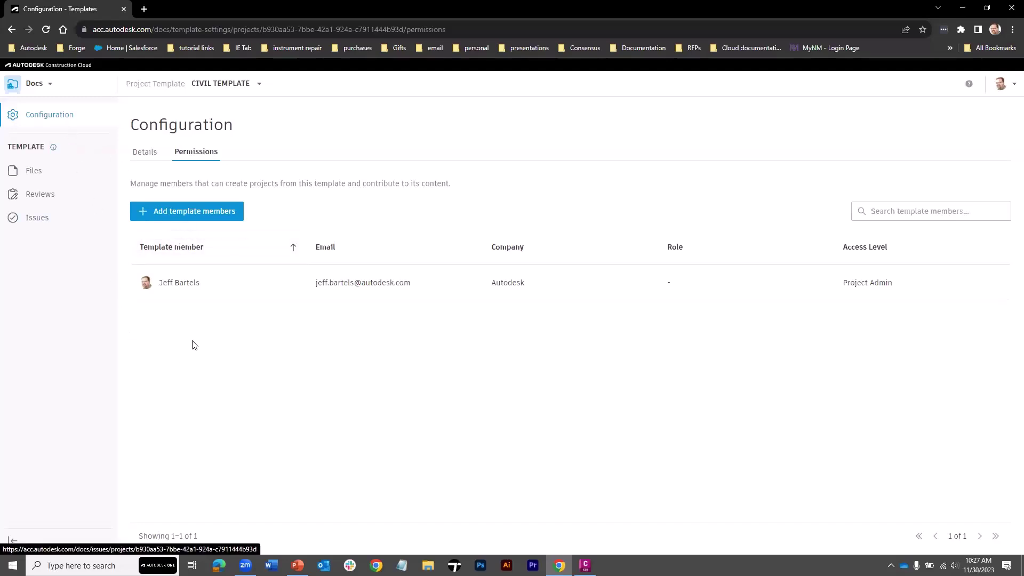
Open CIVIL TEMPLATE in Project Admin and view the template's member permissions there.
click(49, 86)
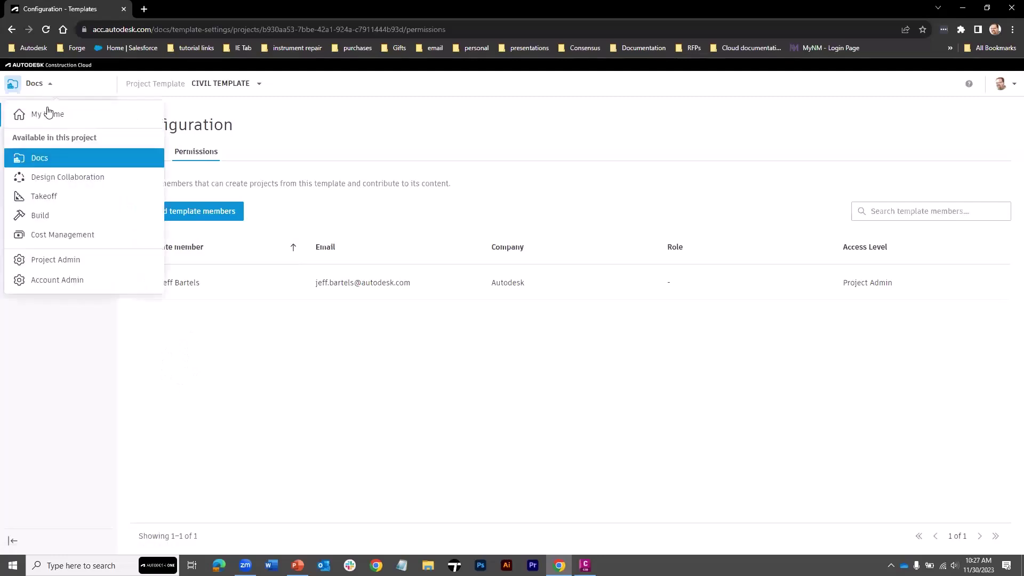
click(50, 263)
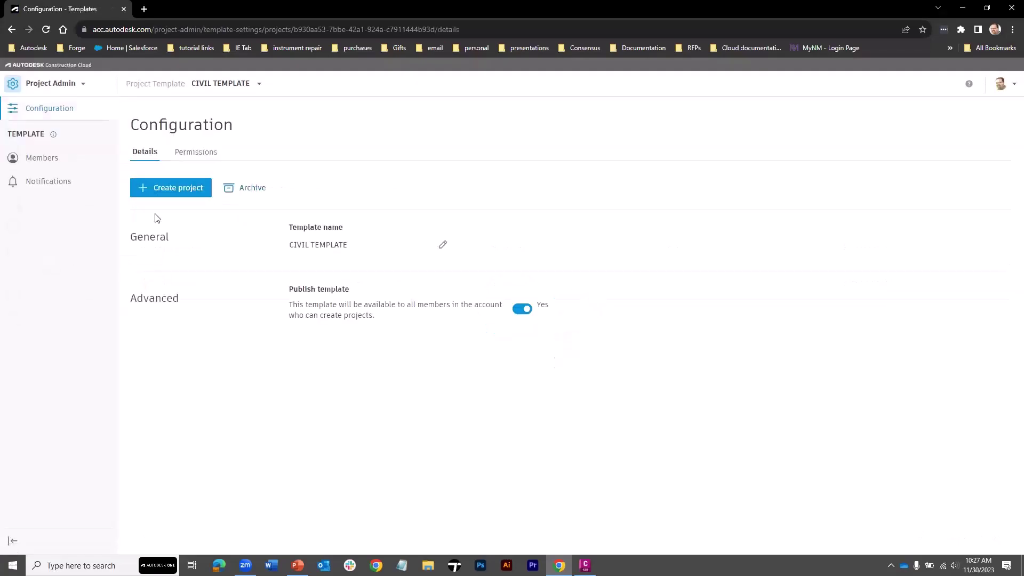
click(191, 152)
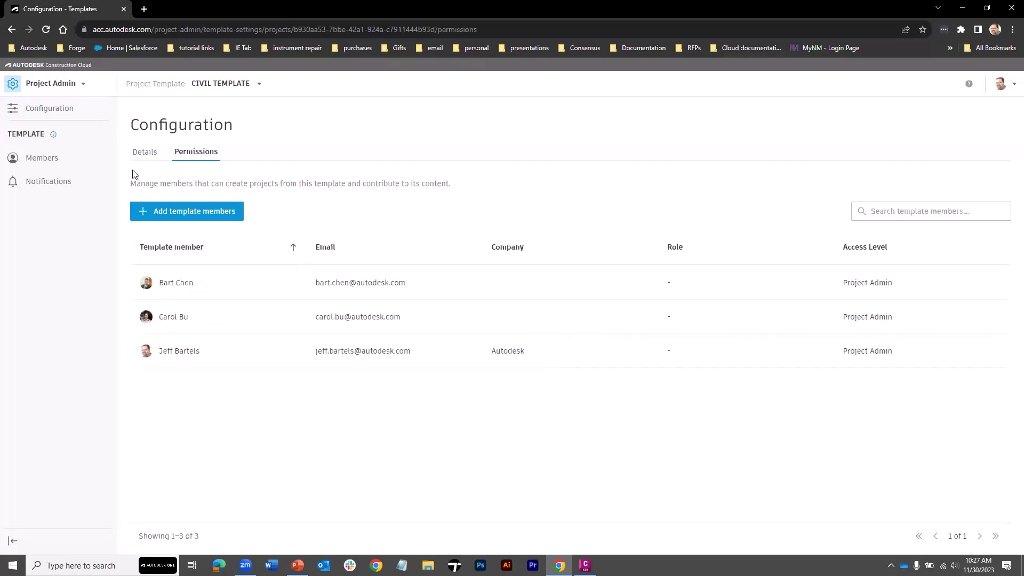
Return to Docs and examine the template's files, including the options for the C3D Data folder and the contents of Documentation > Typical.
click(82, 85)
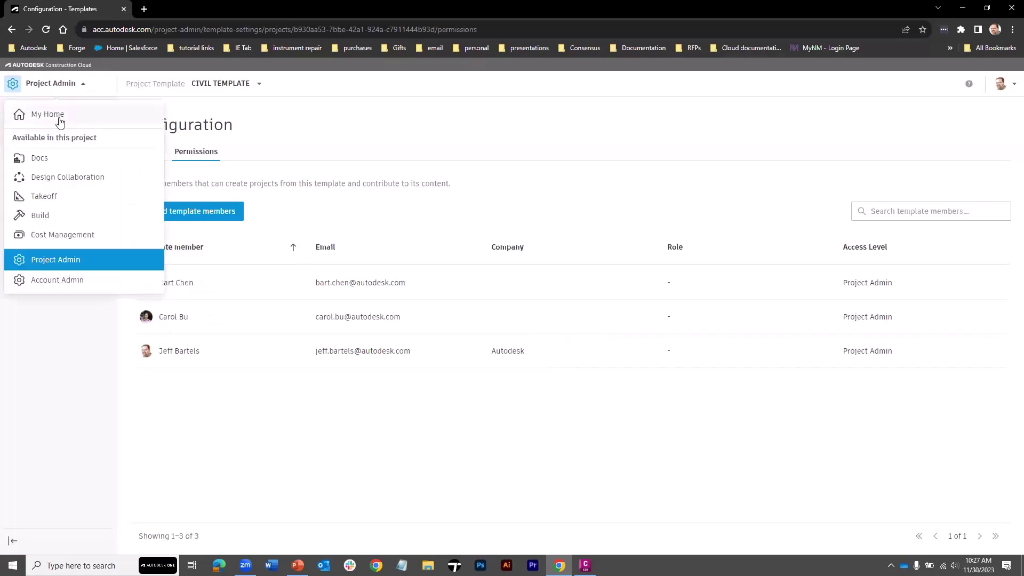
click(40, 160)
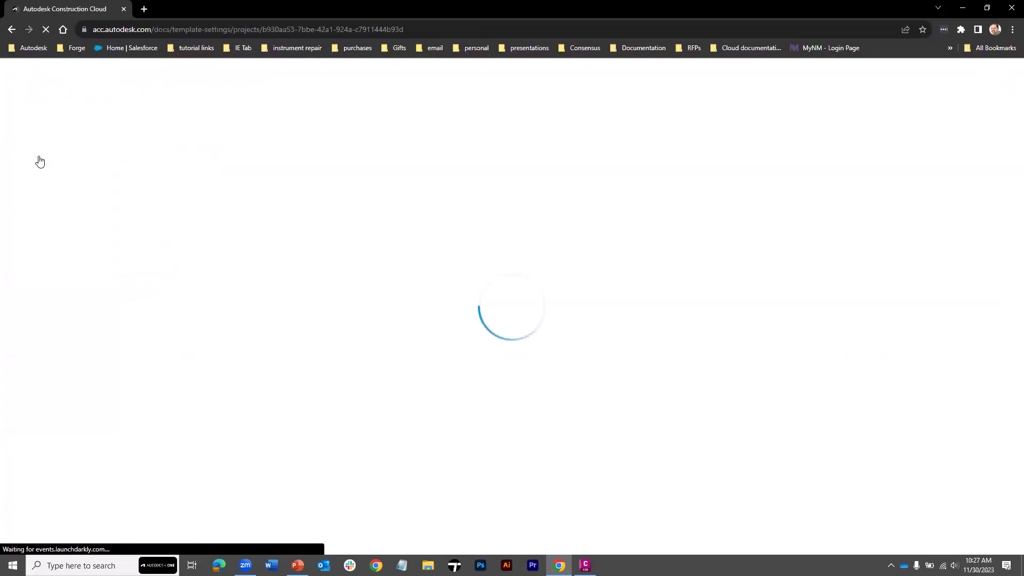
click(33, 171)
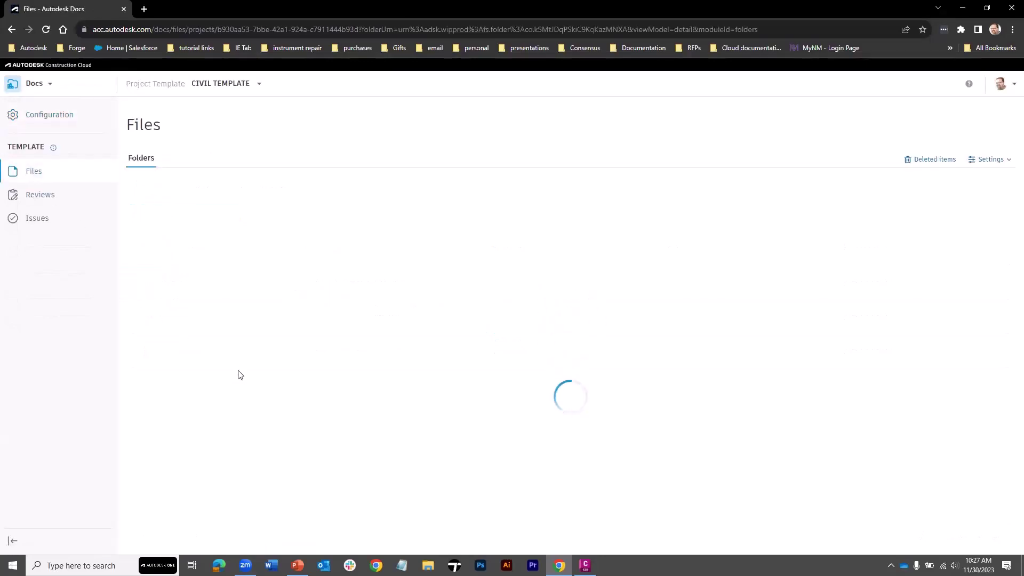
click(141, 241)
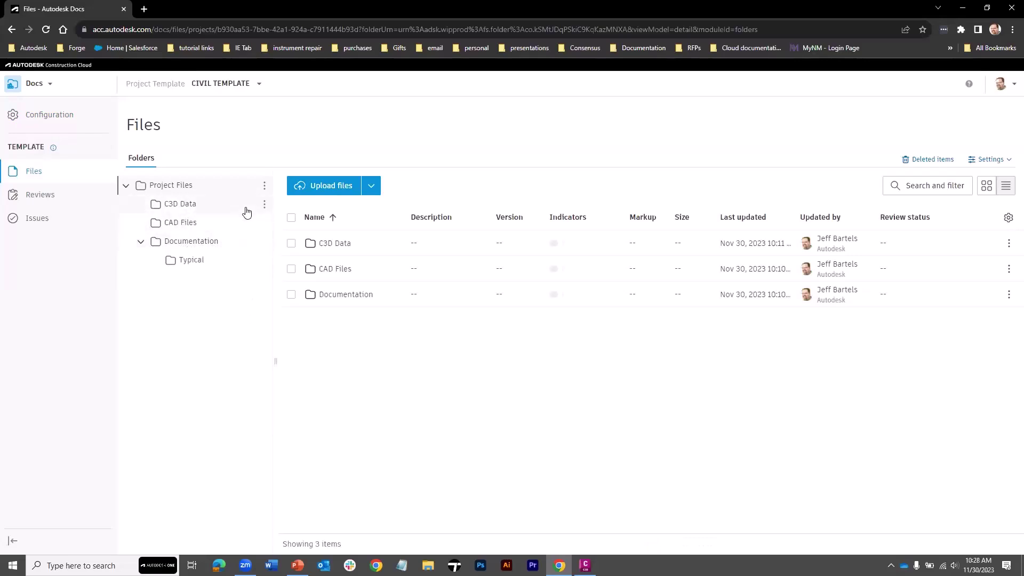
click(264, 205)
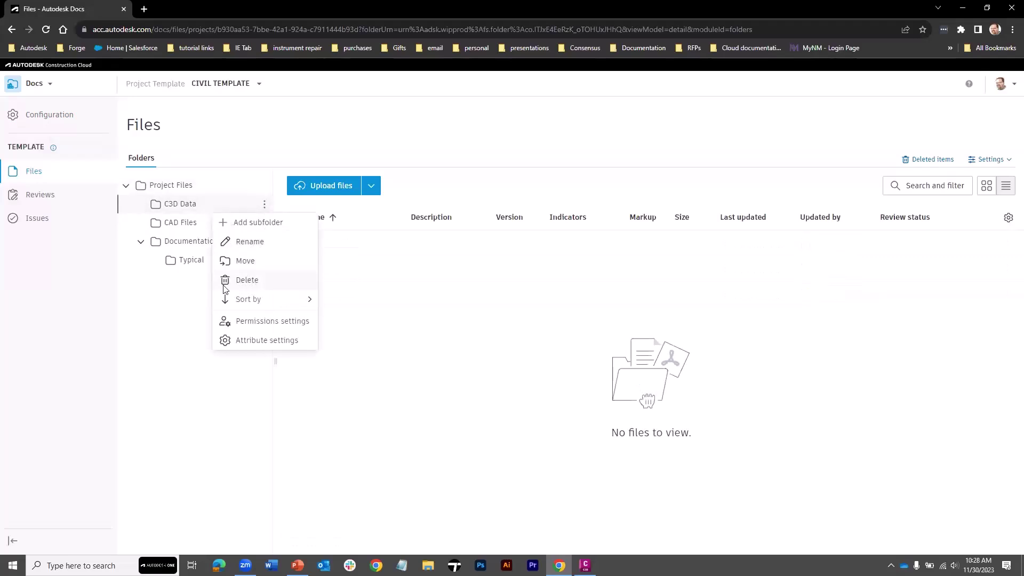
click(144, 296)
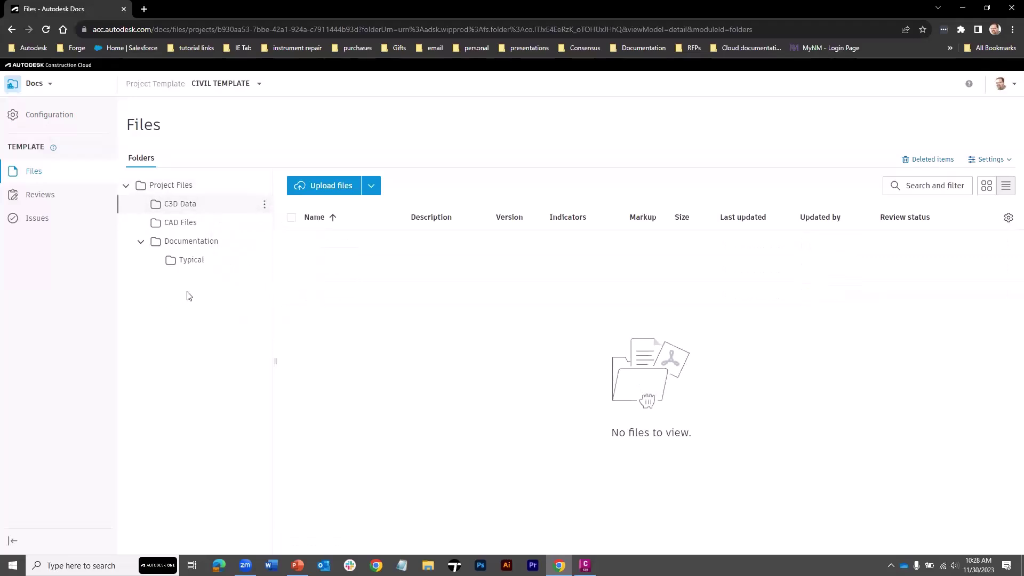
click(190, 261)
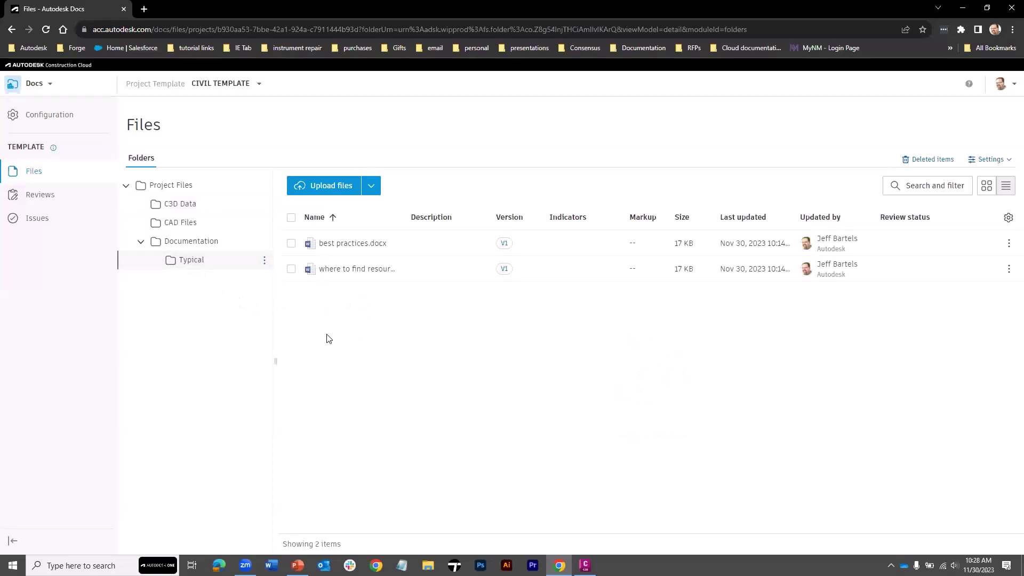
Archive CIVIL TEMPLATE from its configuration details in Project Admin.
click(51, 85)
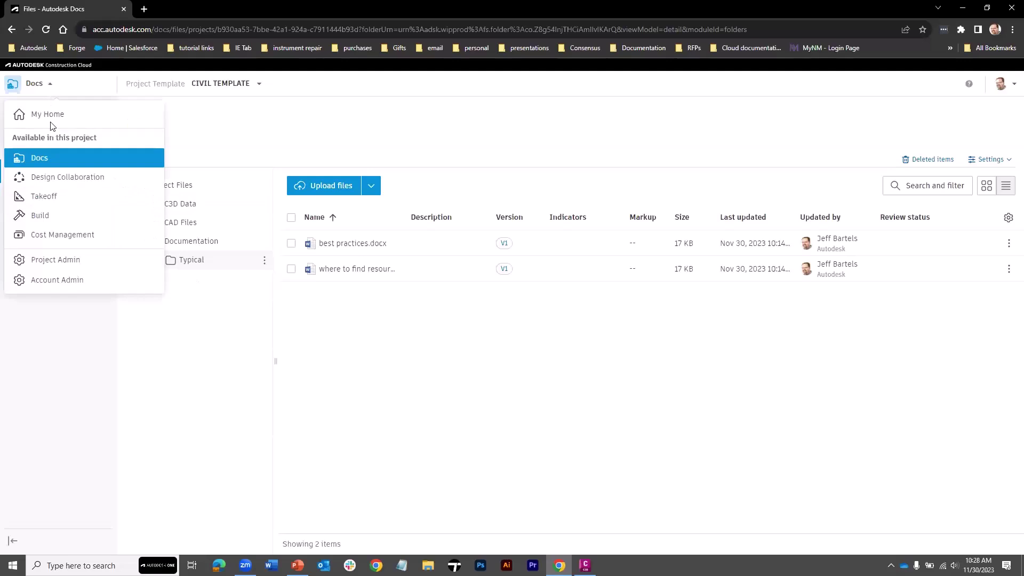
click(61, 260)
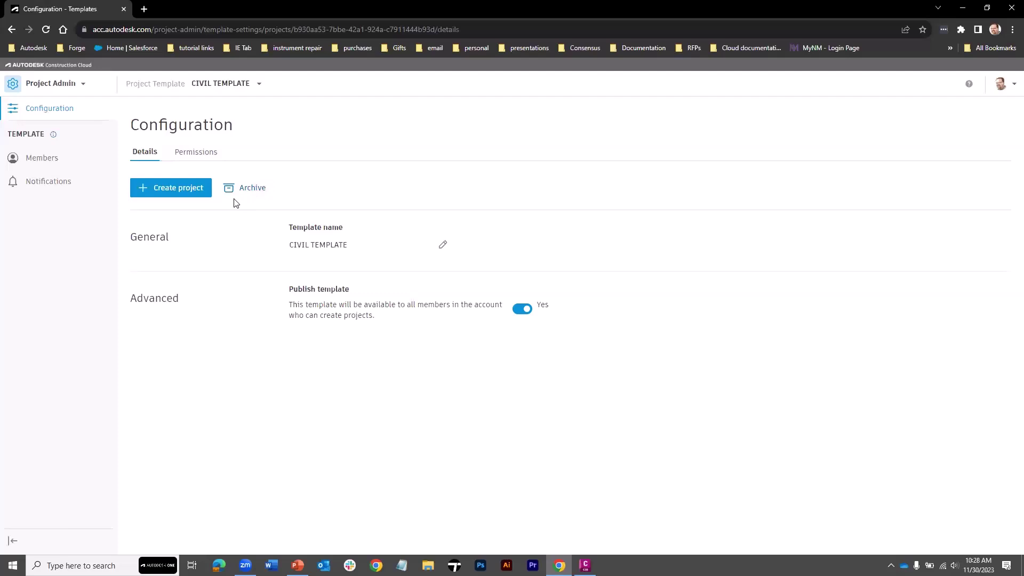
click(249, 193)
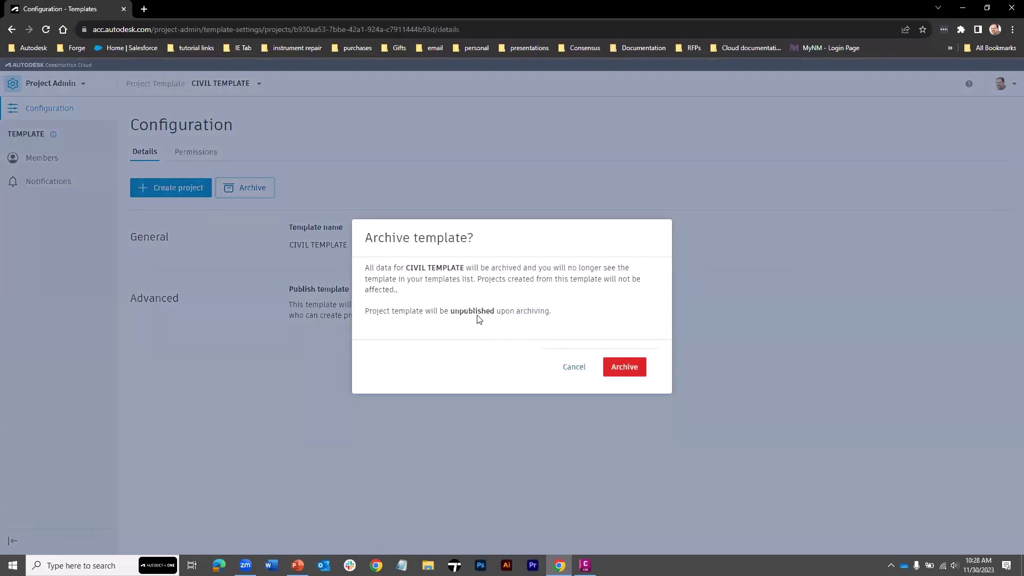
click(618, 368)
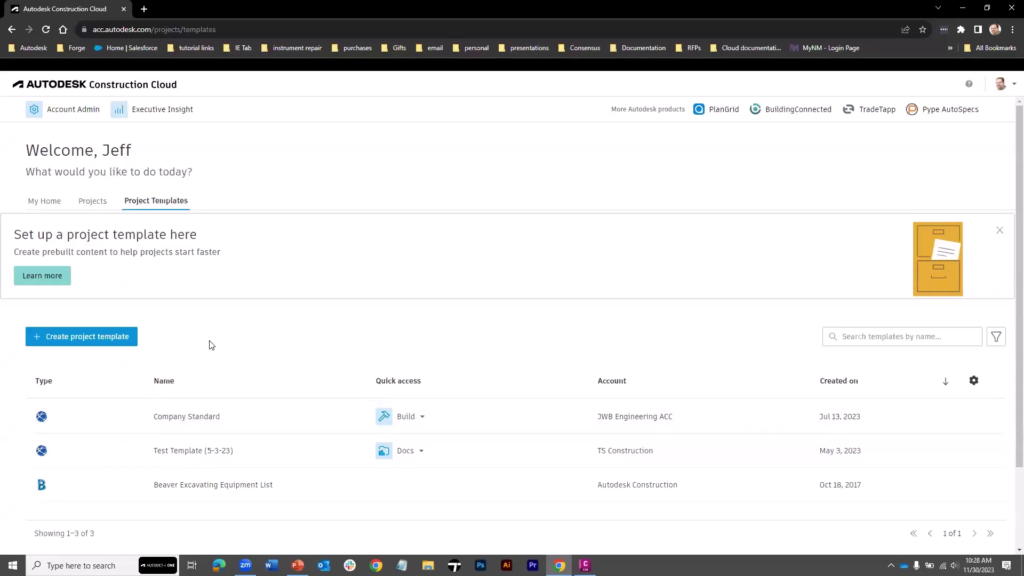
In Account Admin, find CIVIL TEMPLATE among the archived project templates and view the action available for it.
click(68, 111)
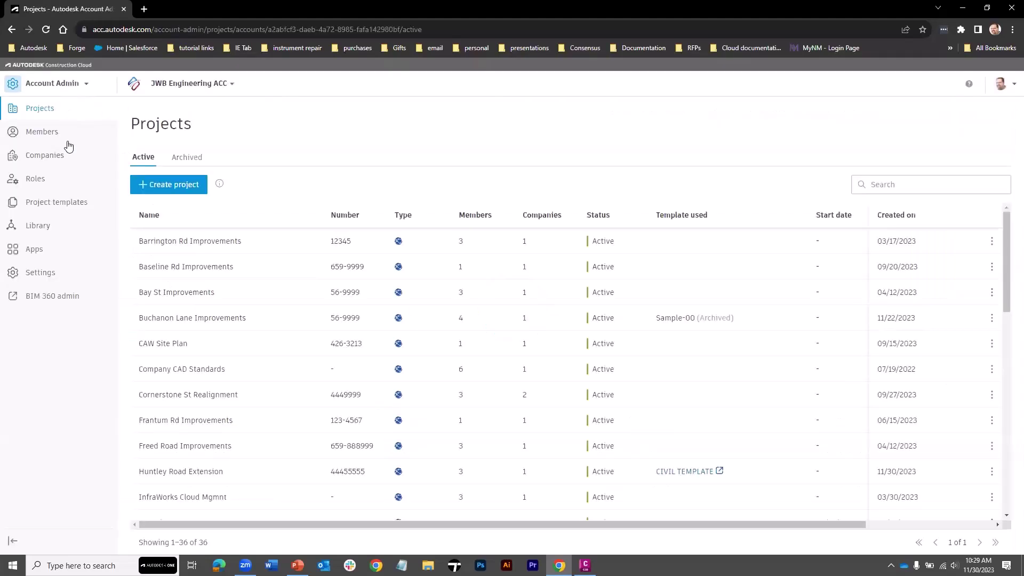
click(69, 203)
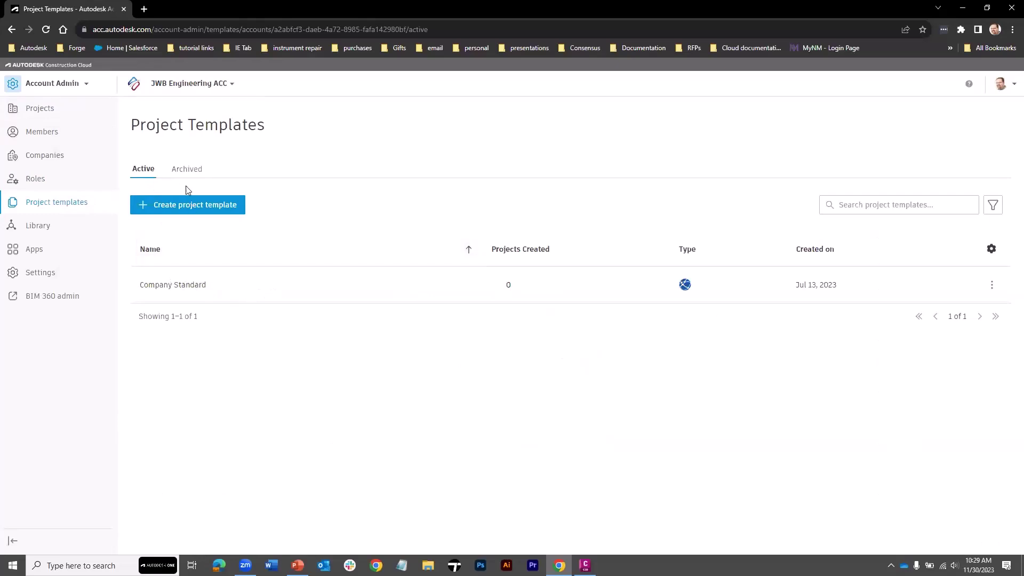
click(184, 169)
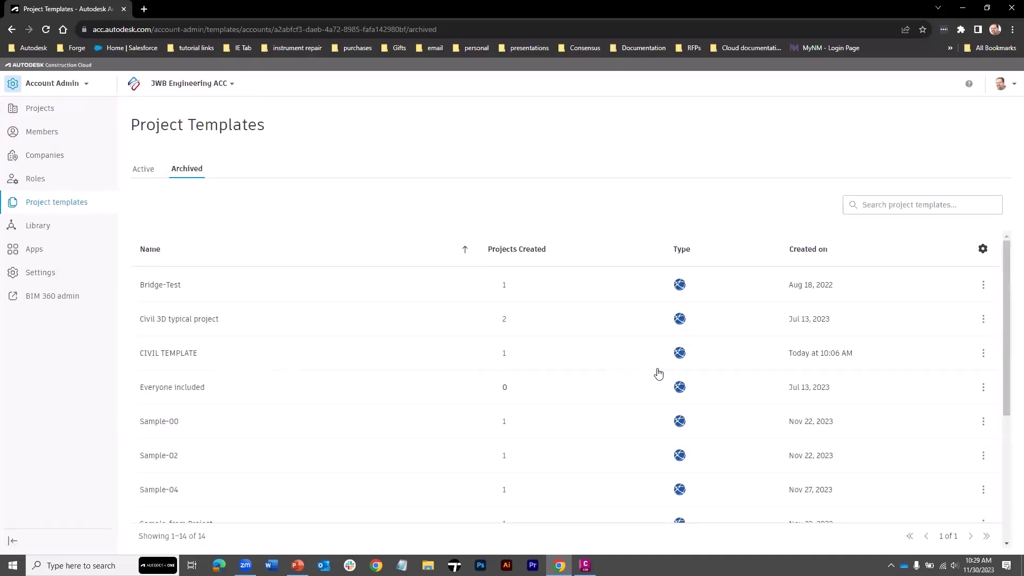
scroll(1007, 330, down, 1)
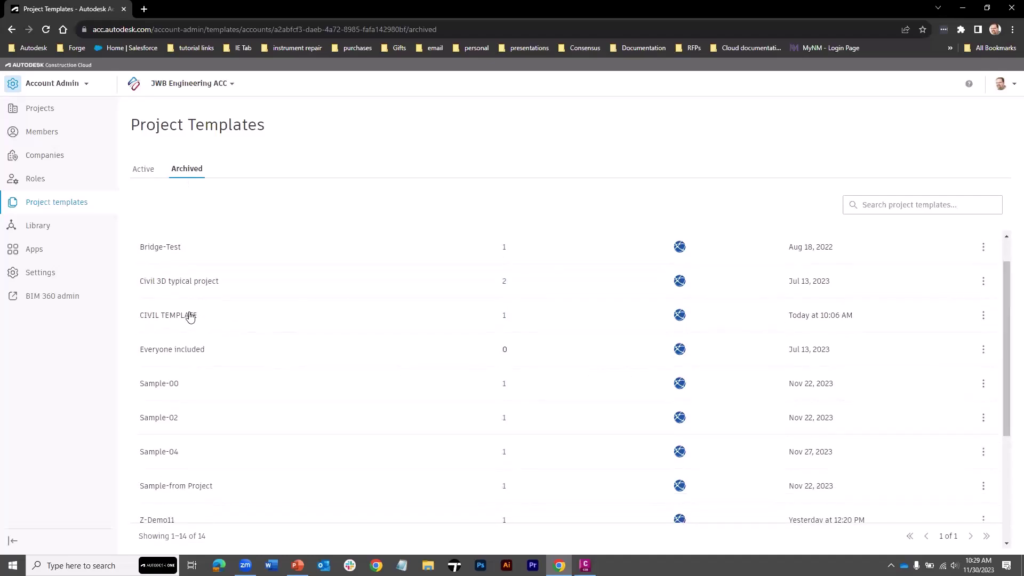
click(983, 316)
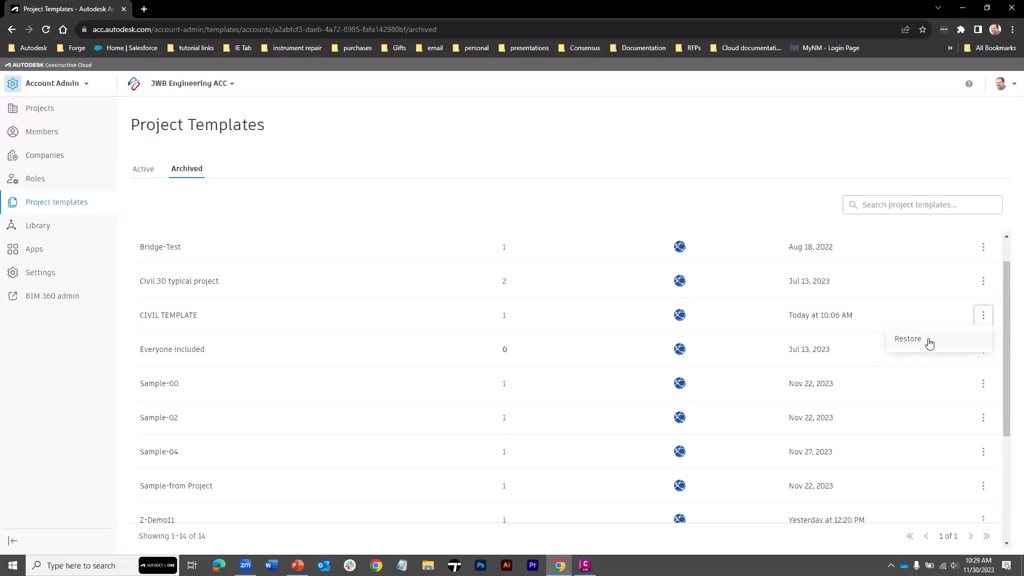
click(571, 195)
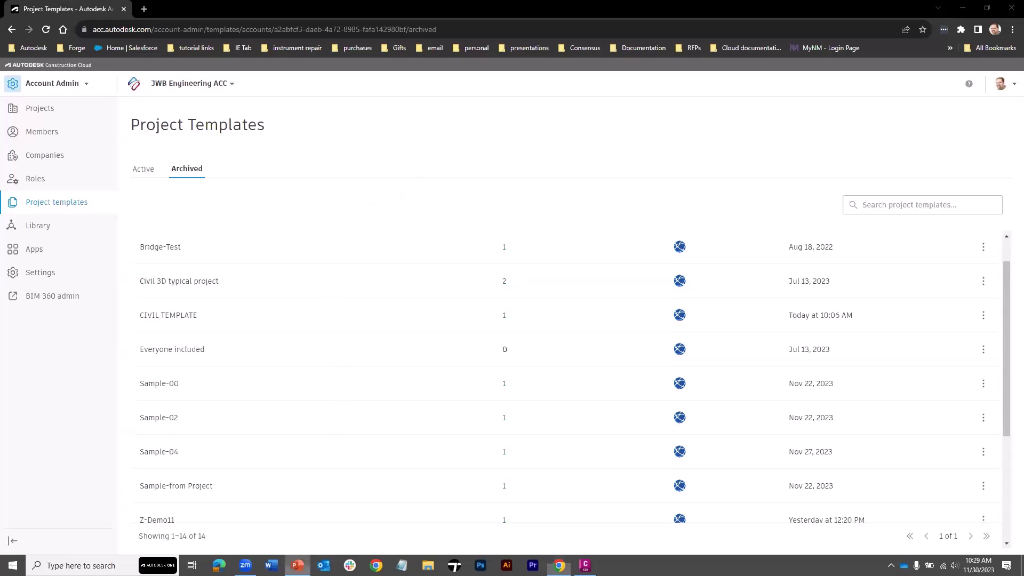
Switch to PowerPoint, start the slide show from the Agenda slide and advance to the Additional Resources slide.
click(298, 565)
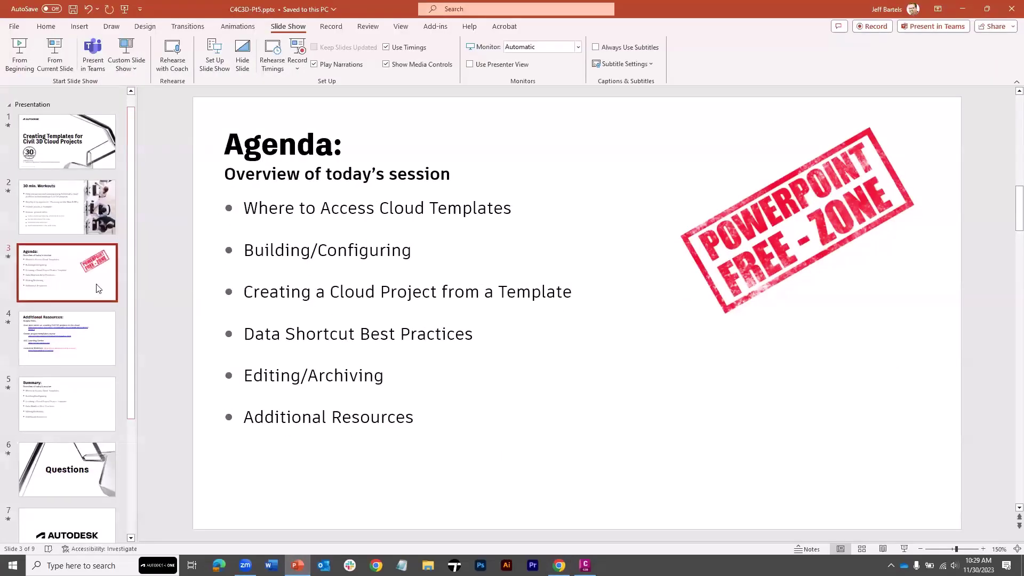
click(53, 58)
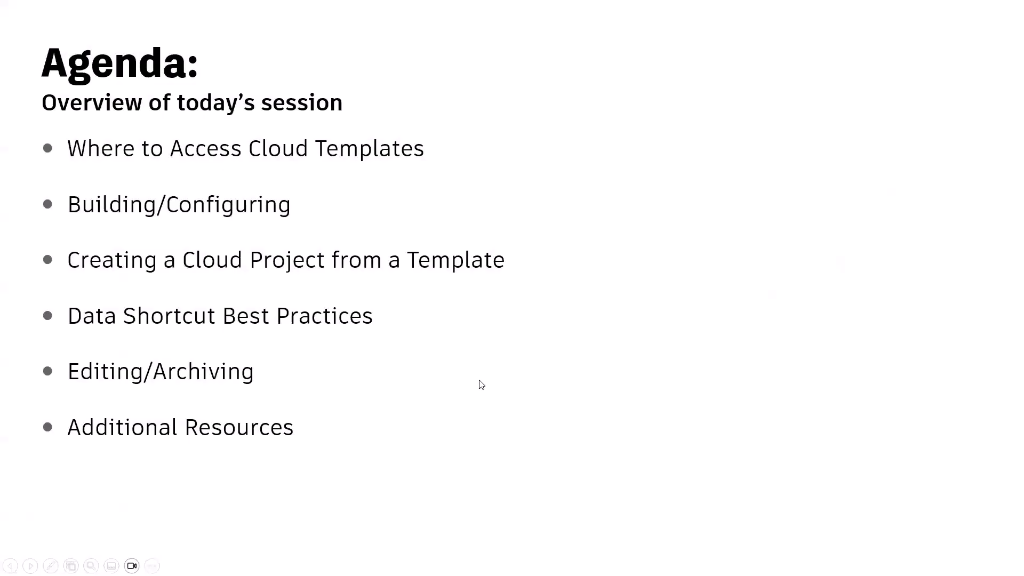
click(464, 424)
click(464, 423)
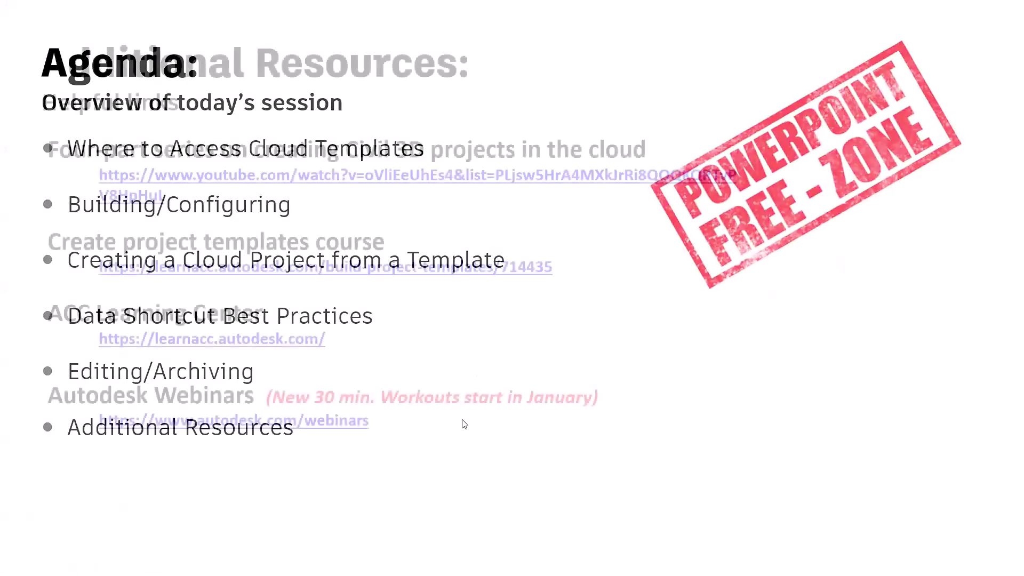